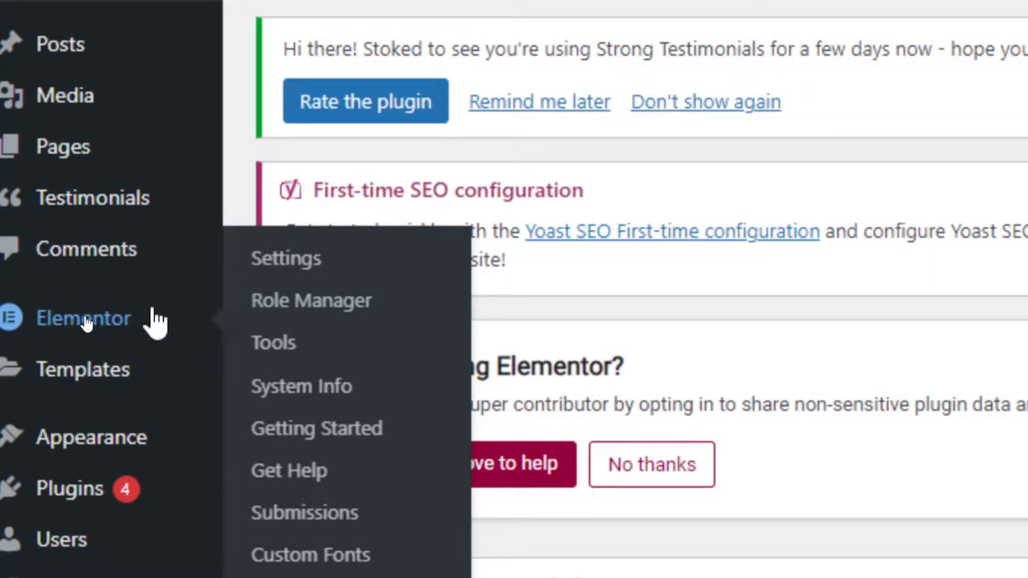
- Open the list of landing pages among the site's templates
mouse_move(76, 356)
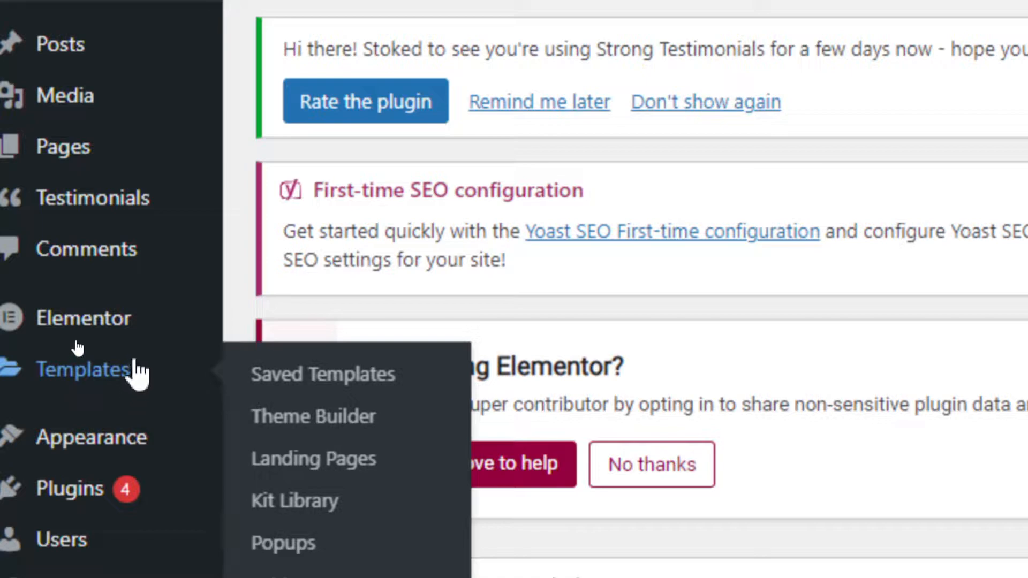
mouse_move(45, 325)
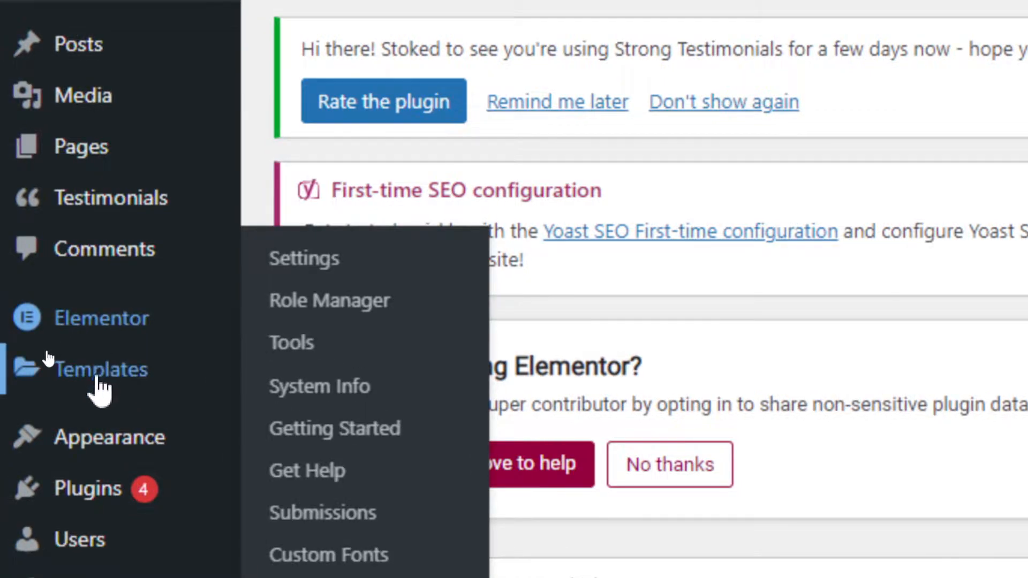
mouse_move(127, 383)
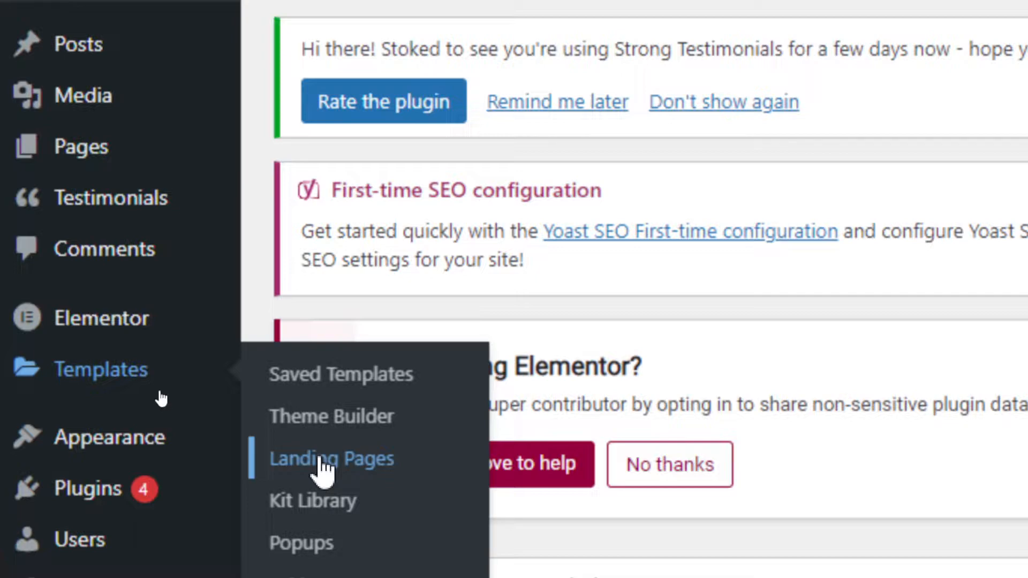
click(321, 460)
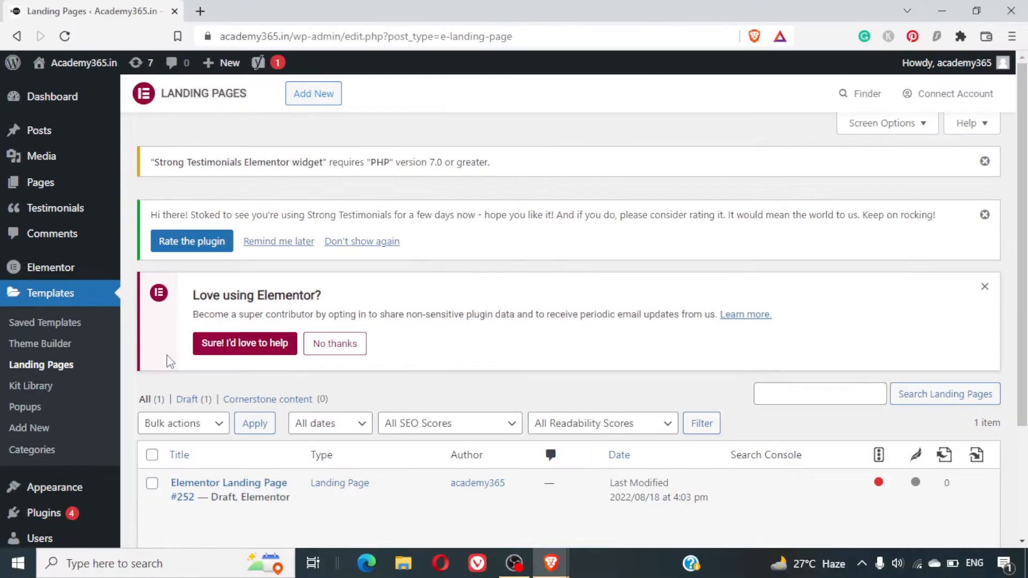
- Move the draft Elementor Landing Page #252 to the trash
scroll(824, 533, down, 1)
scroll(411, 428, down, 2)
mouse_move(310, 395)
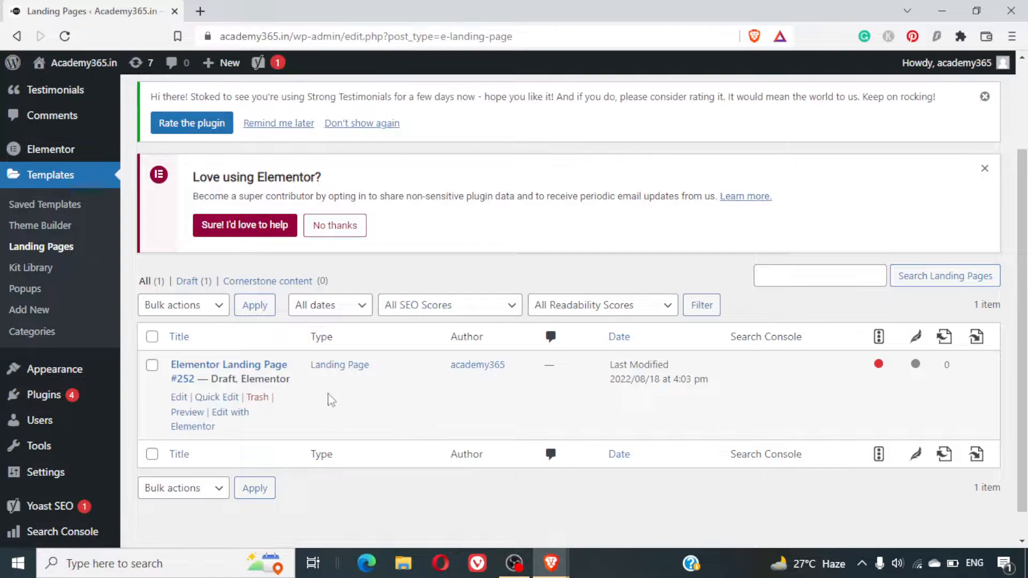
click(265, 399)
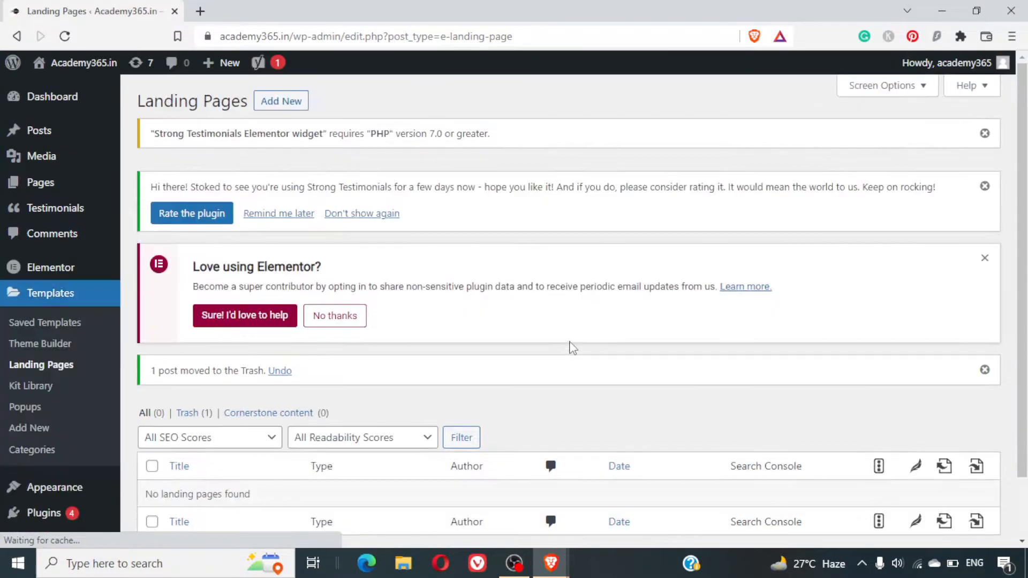
- Add a new landing page from the emptied landing pages list
scroll(571, 347, down, 1)
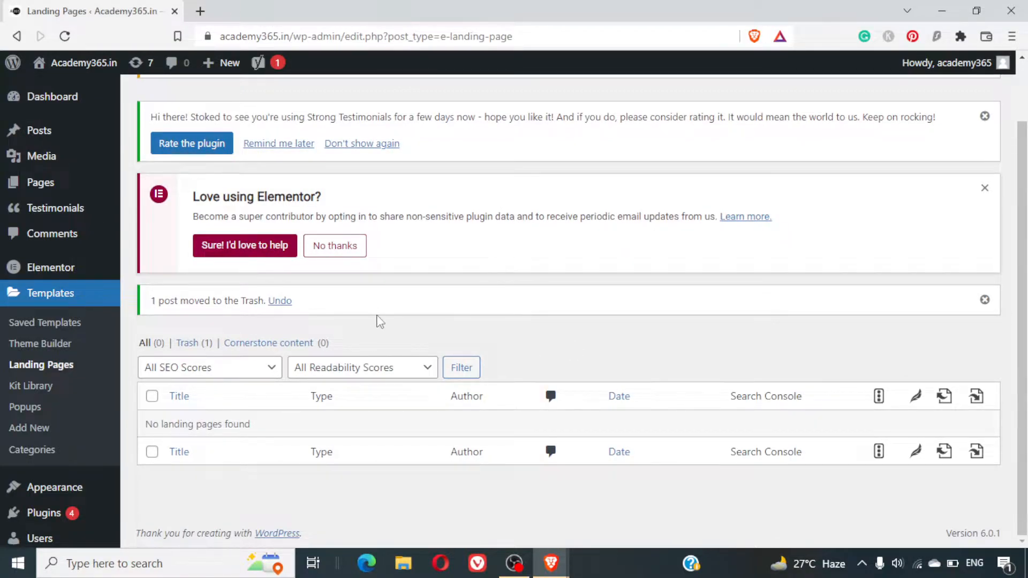
scroll(396, 246, up, 1)
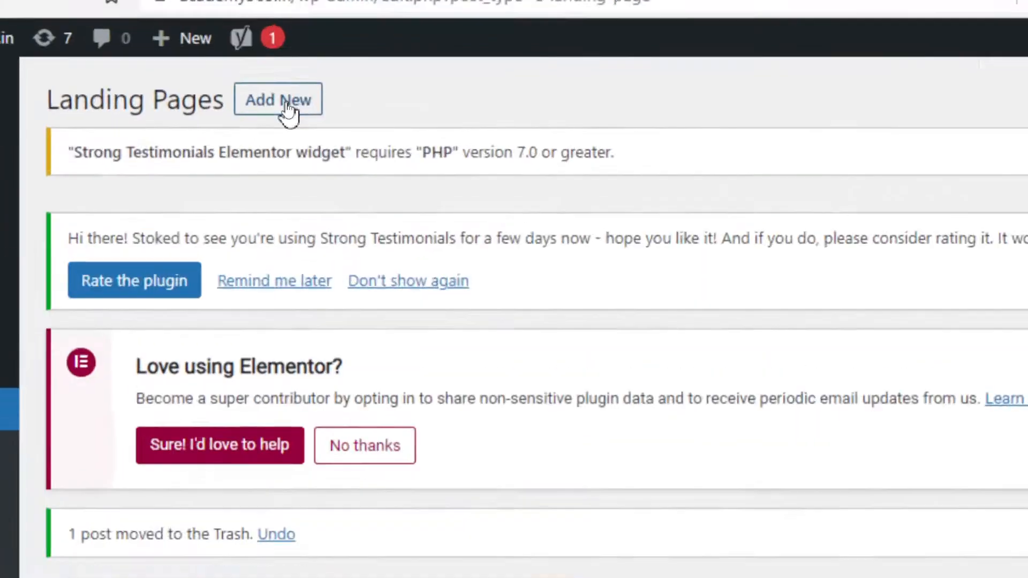
click(275, 103)
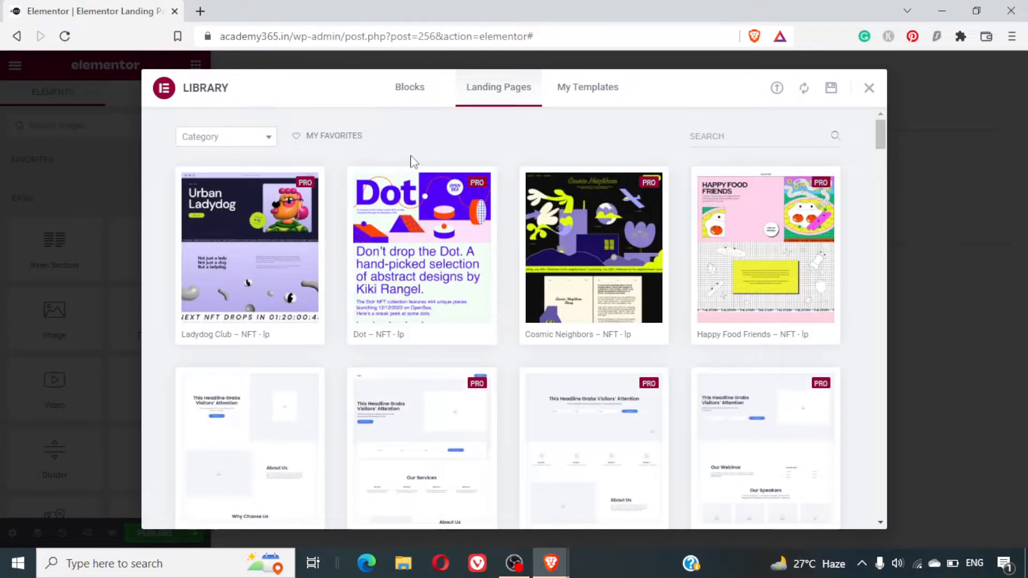
- Browse the landing page templates in the library, comparing the free designs with those marked Pro and Expert
scroll(570, 293, down, 15)
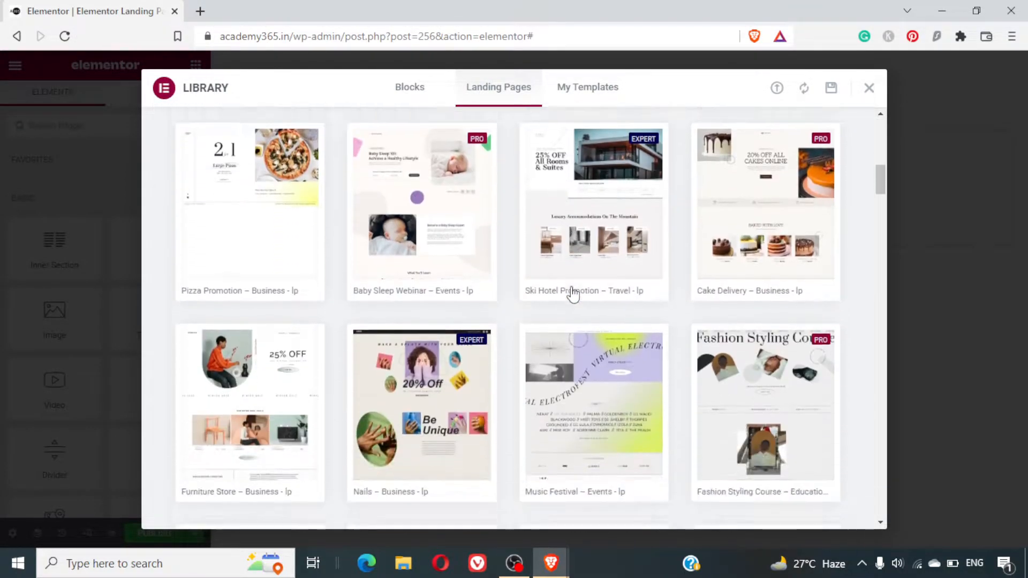
scroll(572, 293, up, 15)
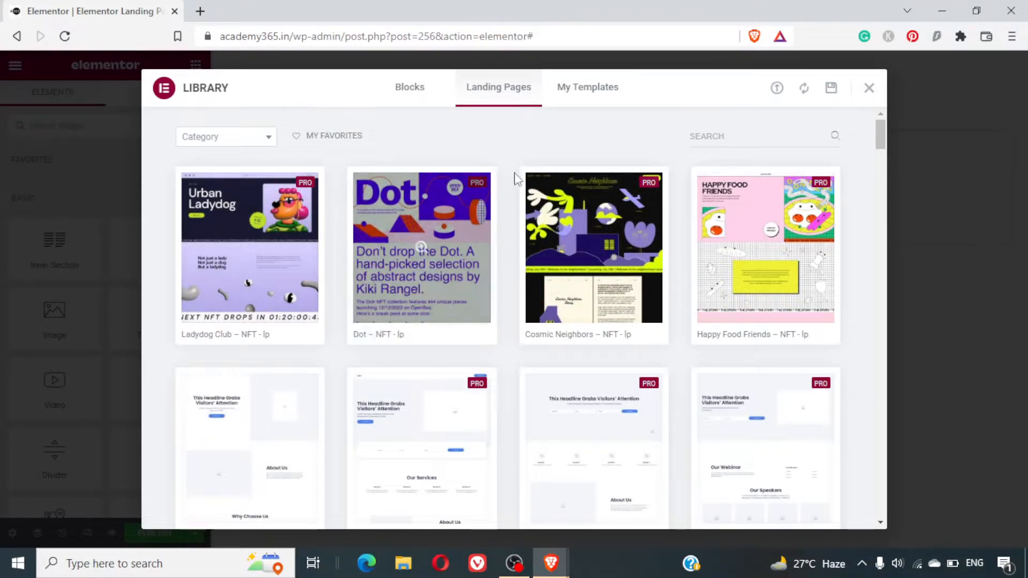
scroll(518, 279, down, 5)
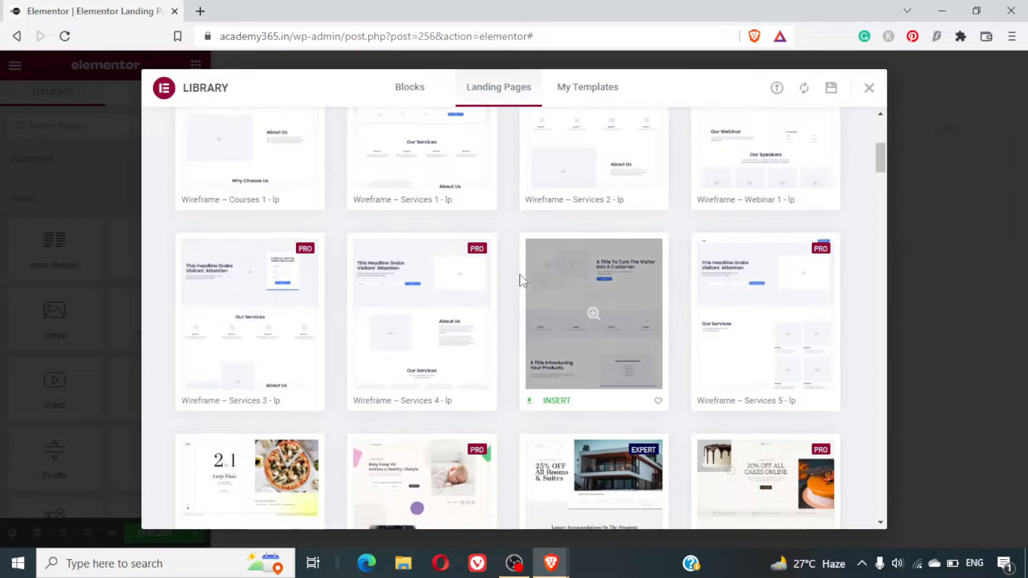
scroll(522, 279, up, 3)
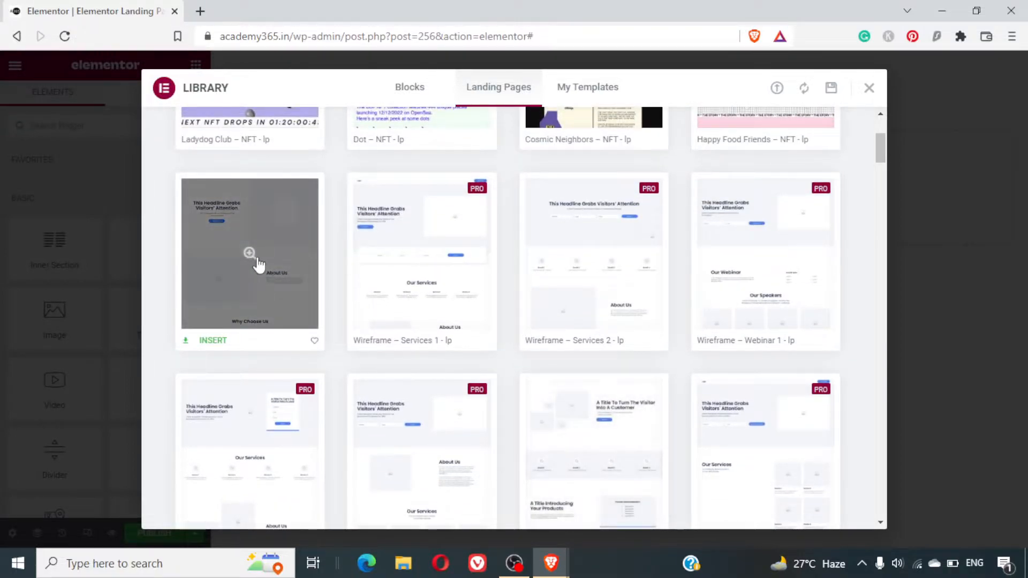
scroll(479, 319, down, 5)
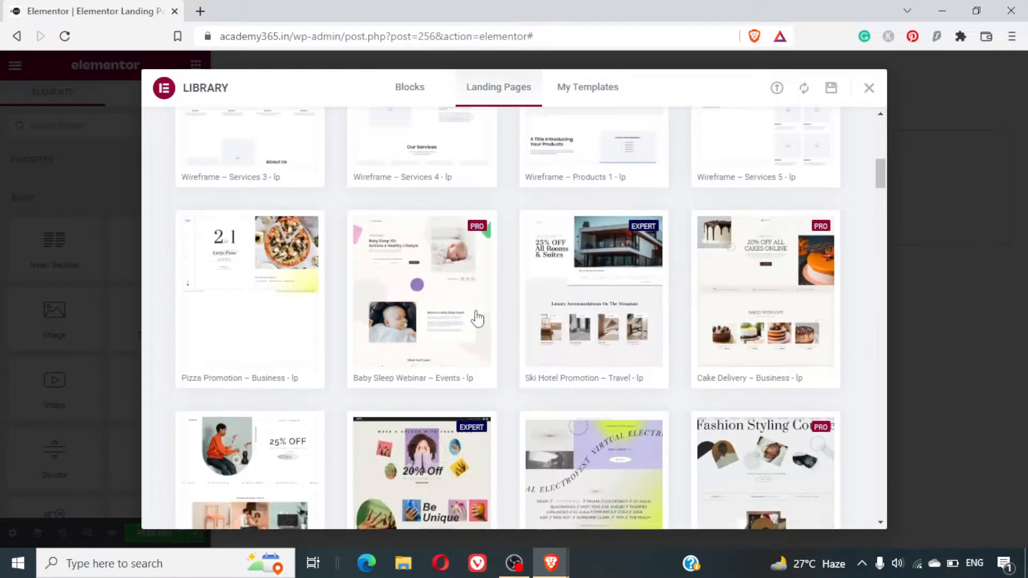
scroll(477, 318, up, 1)
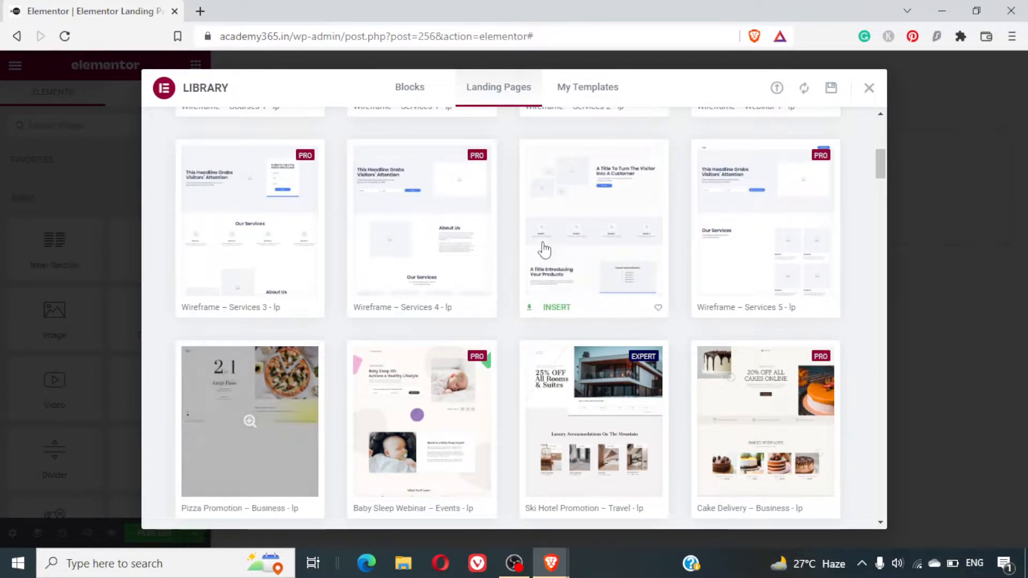
scroll(530, 252, down, 3)
scroll(530, 252, up, 3)
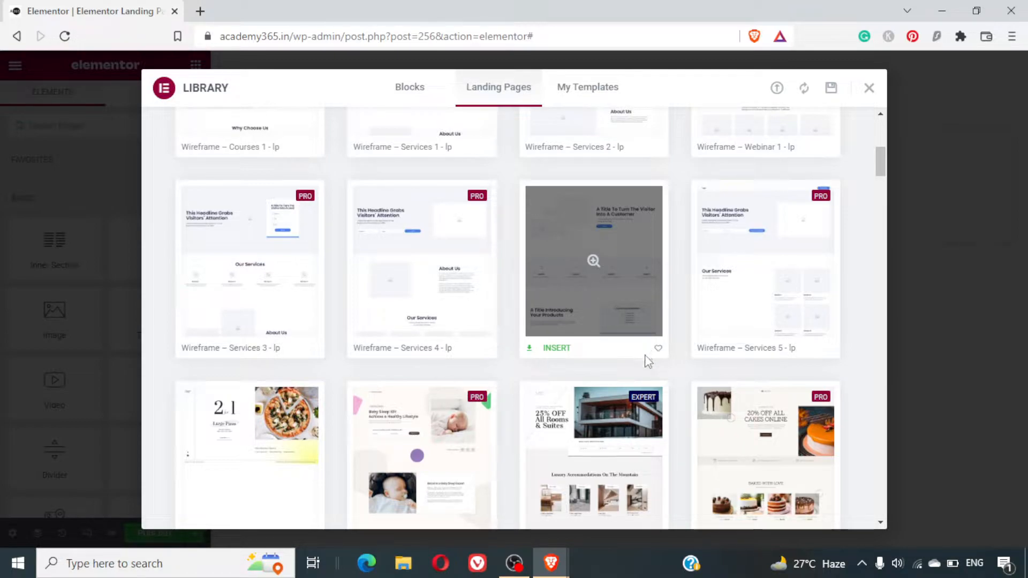
- Preview the Wireframe – Products 1 landing page template and look through its sections
mouse_move(627, 282)
click(634, 282)
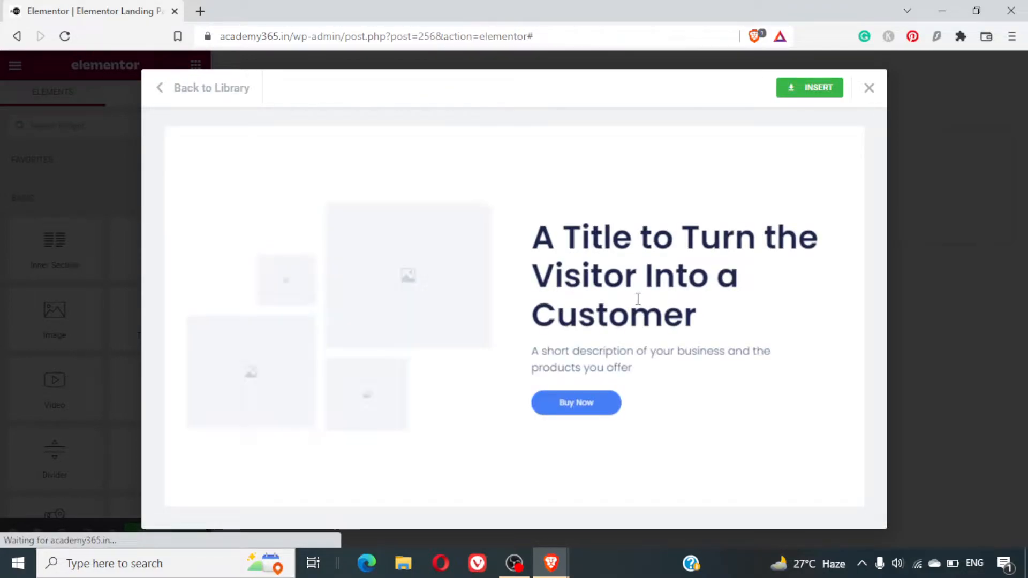
scroll(638, 298, down, 5)
scroll(638, 298, down, 5)
scroll(637, 300, up, 10)
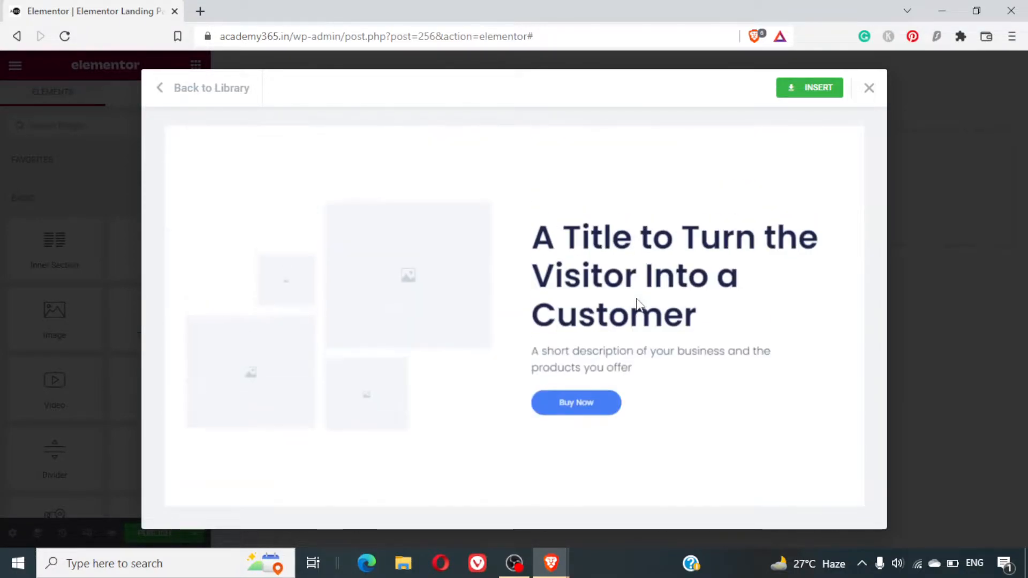
scroll(638, 303, down, 10)
scroll(637, 300, up, 10)
- Insert the previewed template and start connecting the site to the template library
click(802, 100)
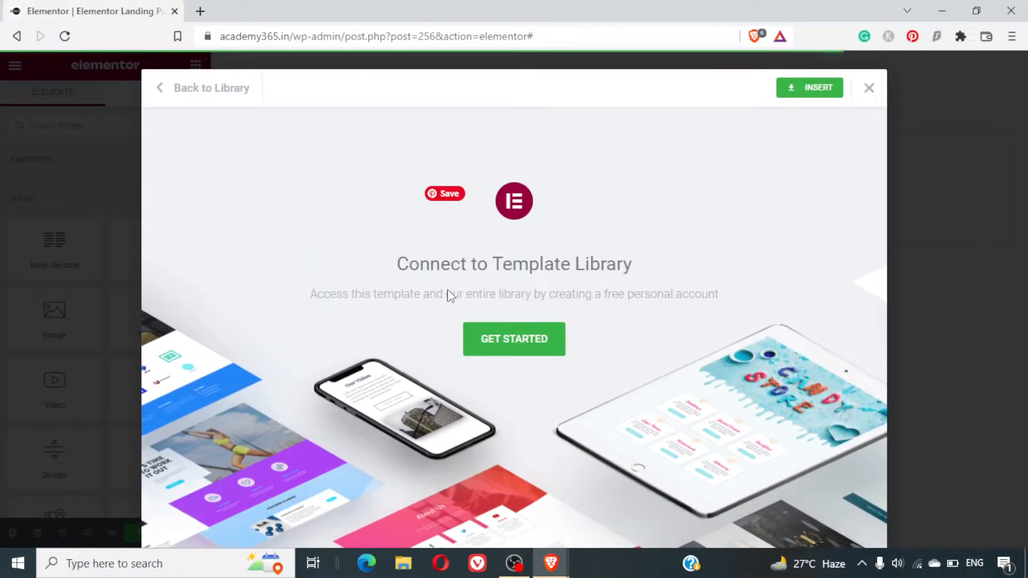
click(500, 330)
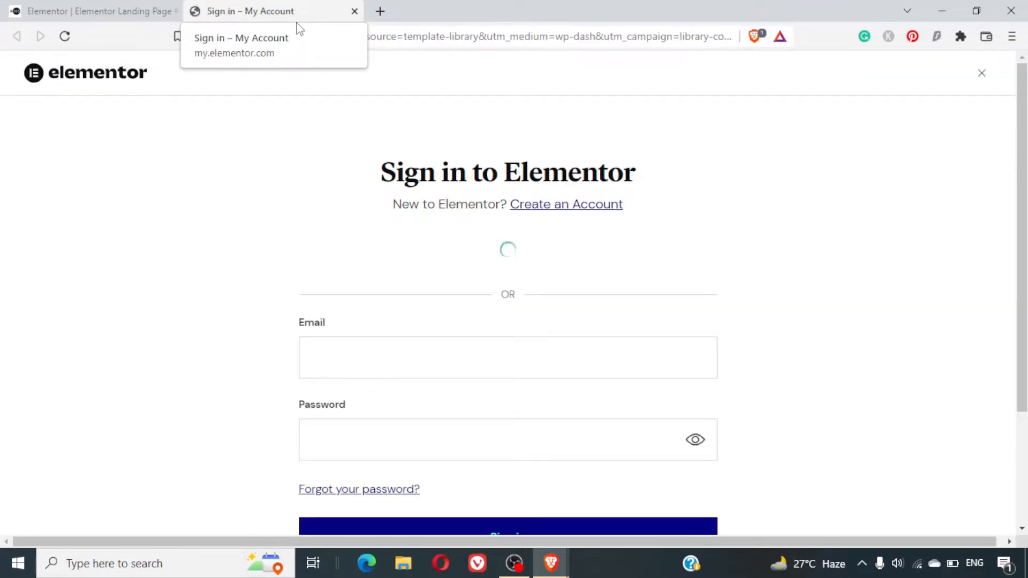
- Try to sign in to Elementor with the existing Google account and confirm sharing its details
scroll(793, 287, down, 3)
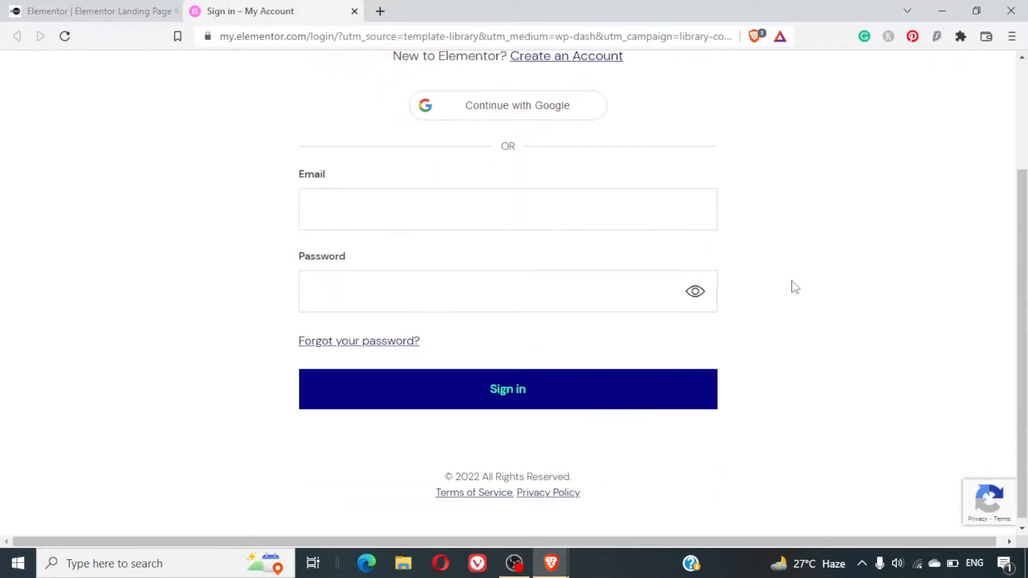
scroll(792, 287, up, 3)
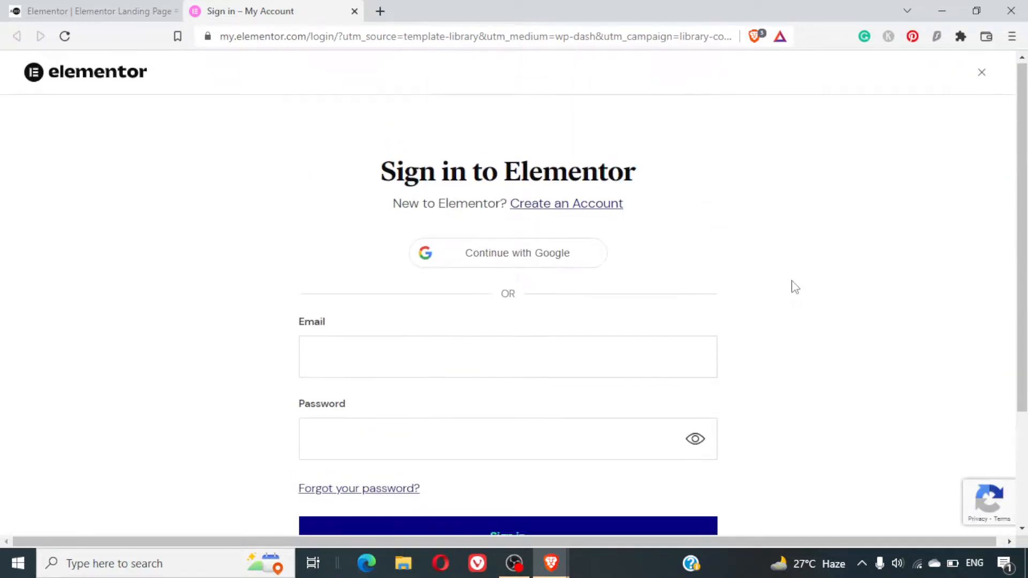
click(555, 251)
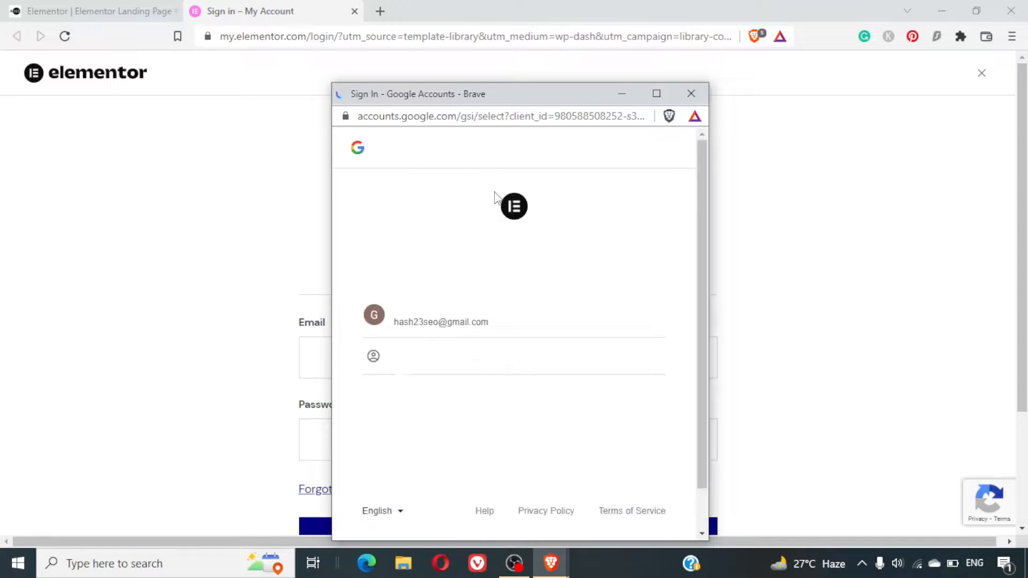
click(461, 326)
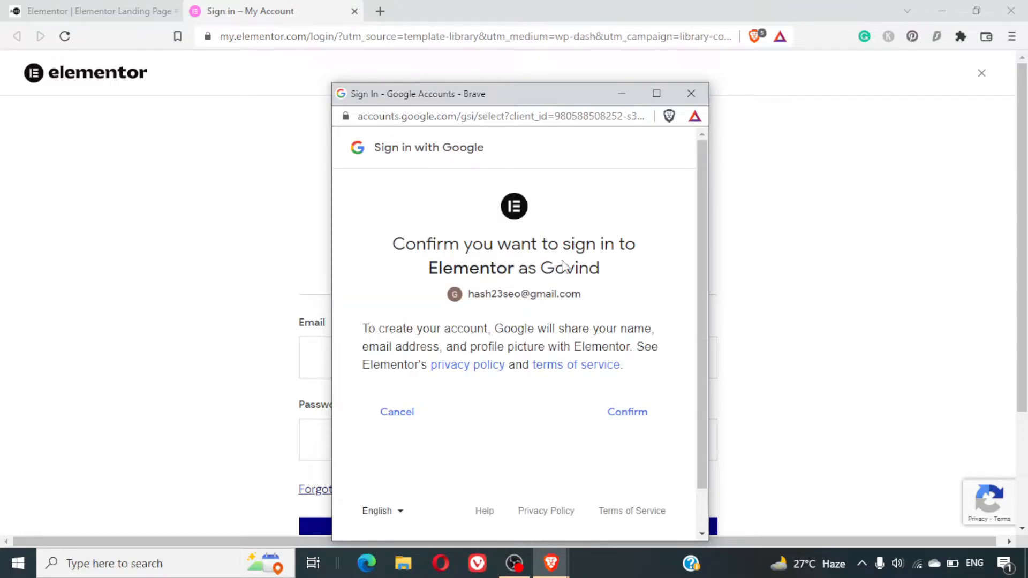
click(613, 415)
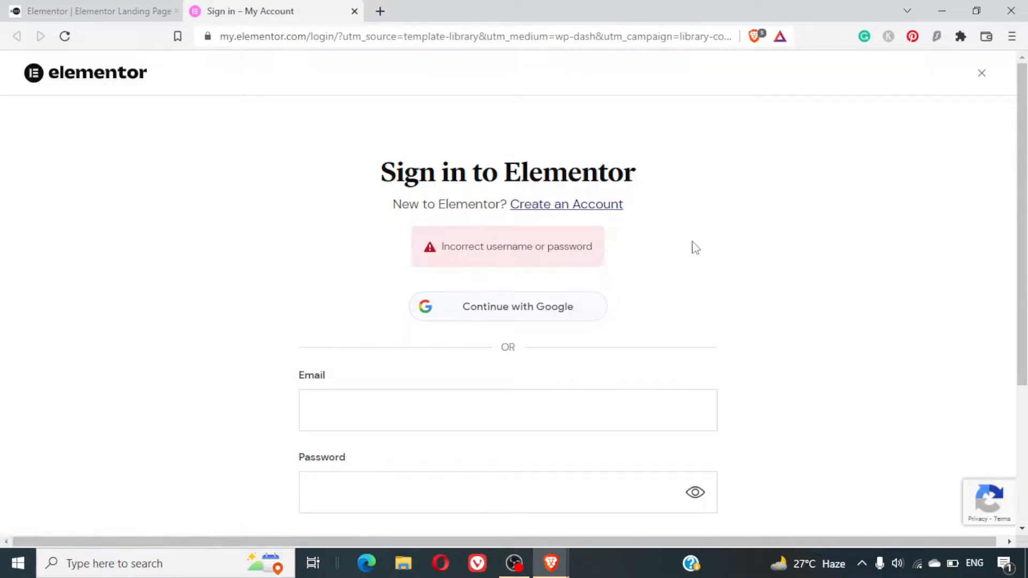
- Try to sign in to Elementor by filling in the account's e-mail and typing the account password
scroll(693, 245, down, 3)
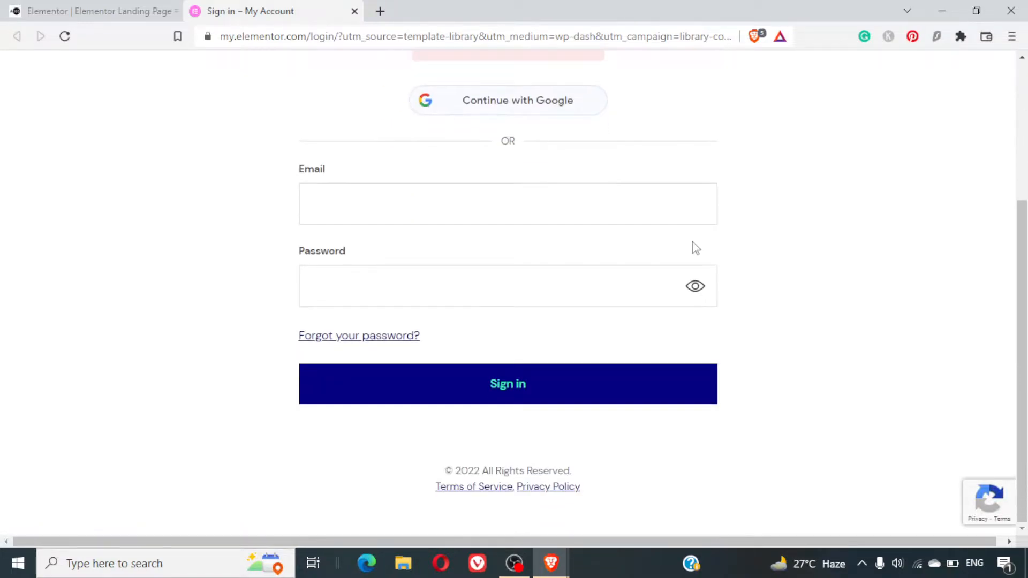
click(583, 193)
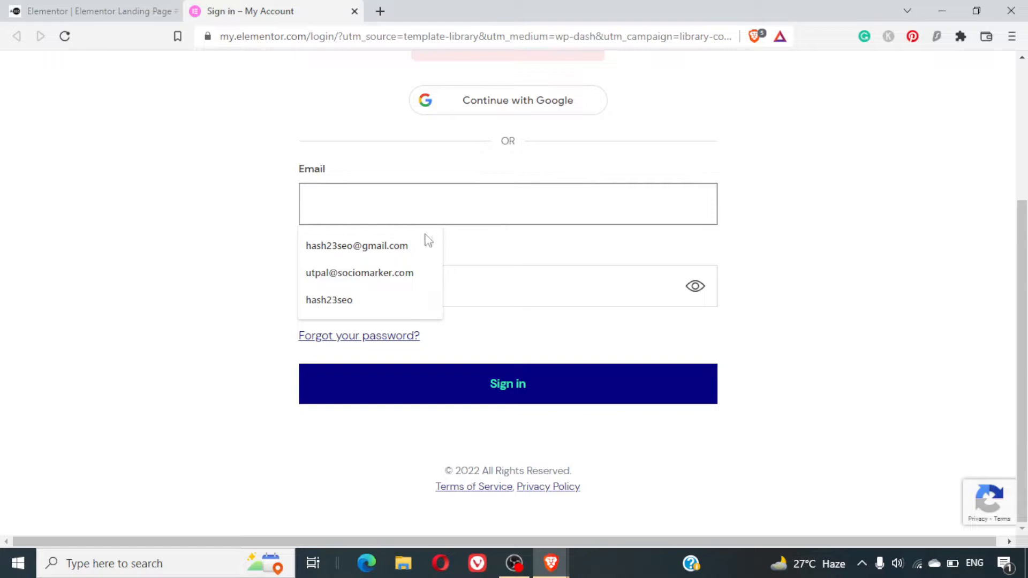
click(419, 244)
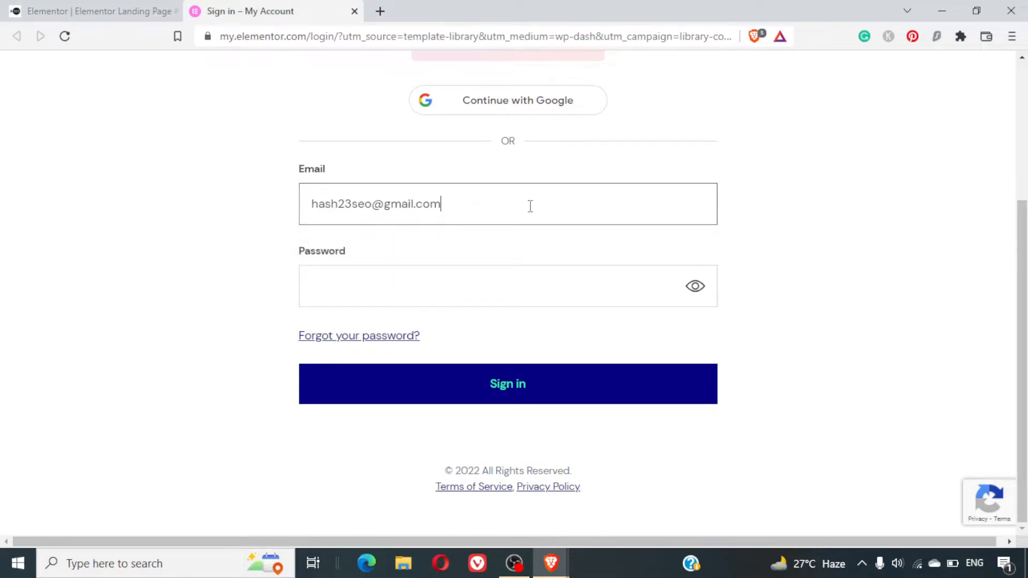
click(443, 277)
text(••)
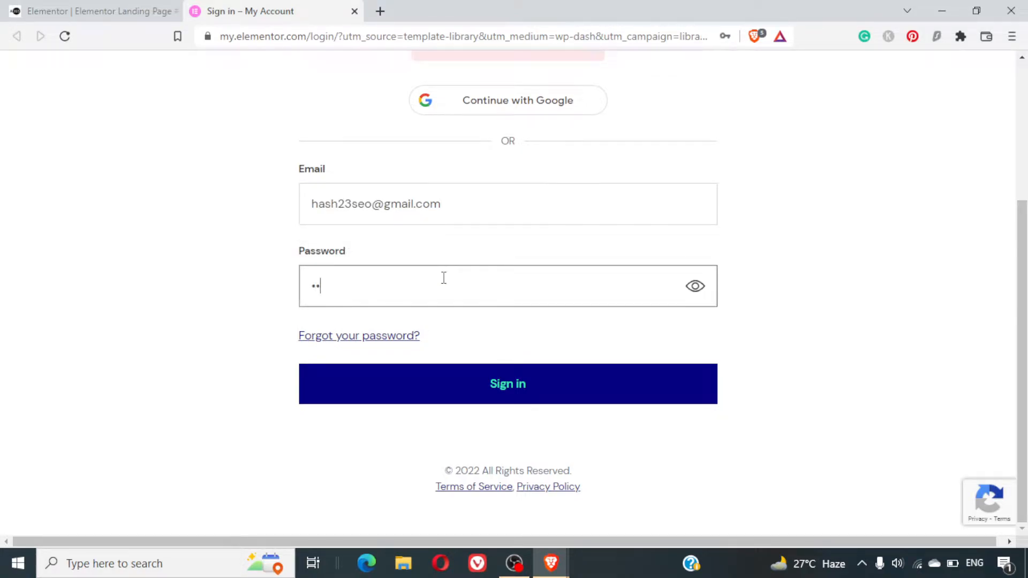
click(573, 376)
scroll(508, 225, up, 4)
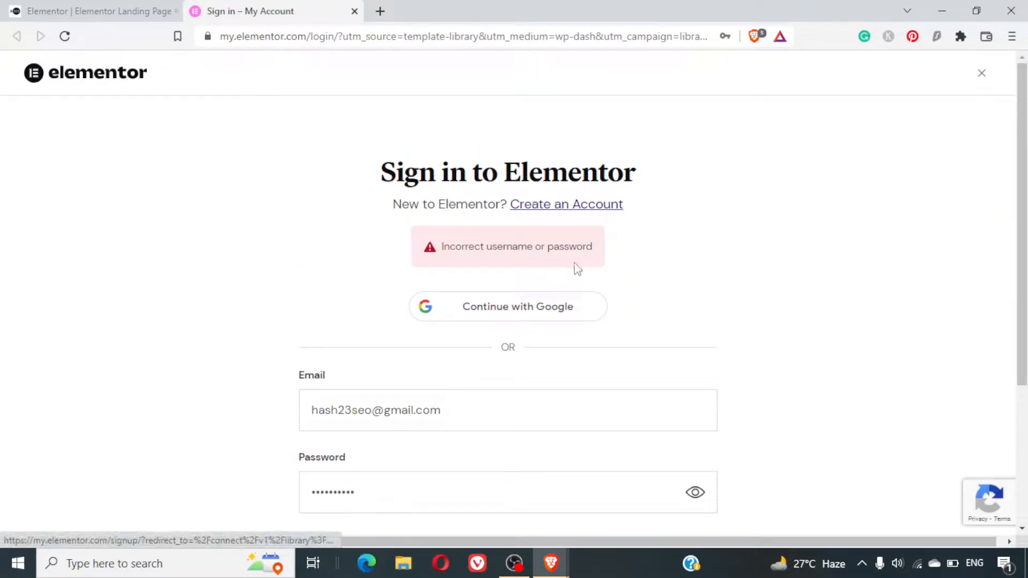
- Switch to creating a new Elementor account and sign up with the listed Google account
scroll(575, 267, down, 3)
scroll(575, 268, up, 3)
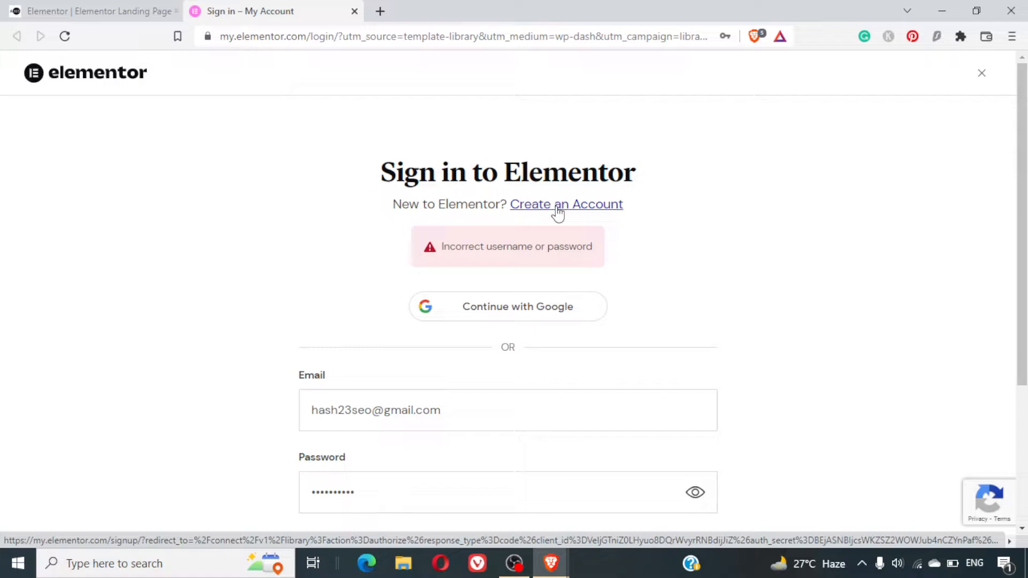
click(558, 206)
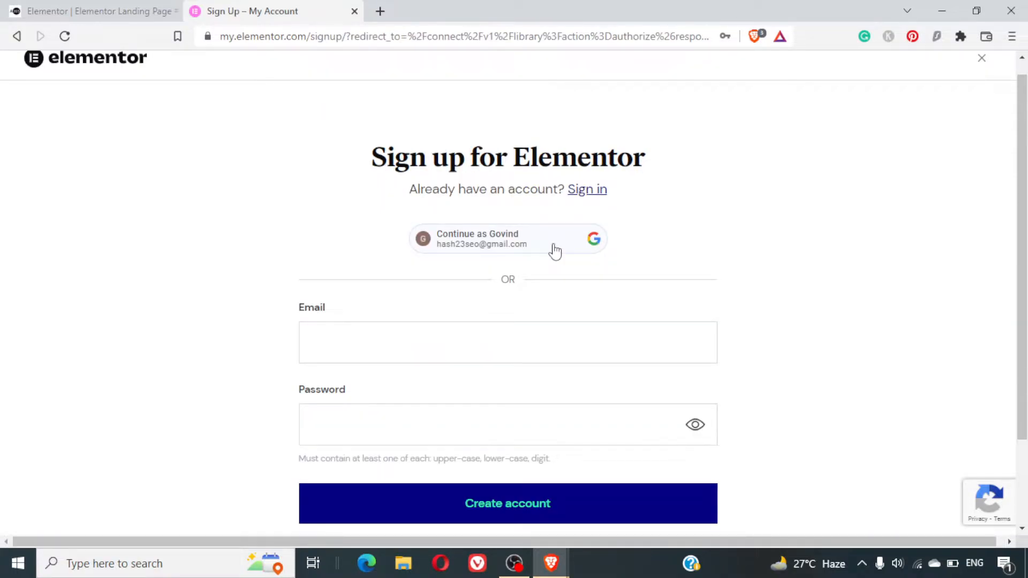
click(514, 237)
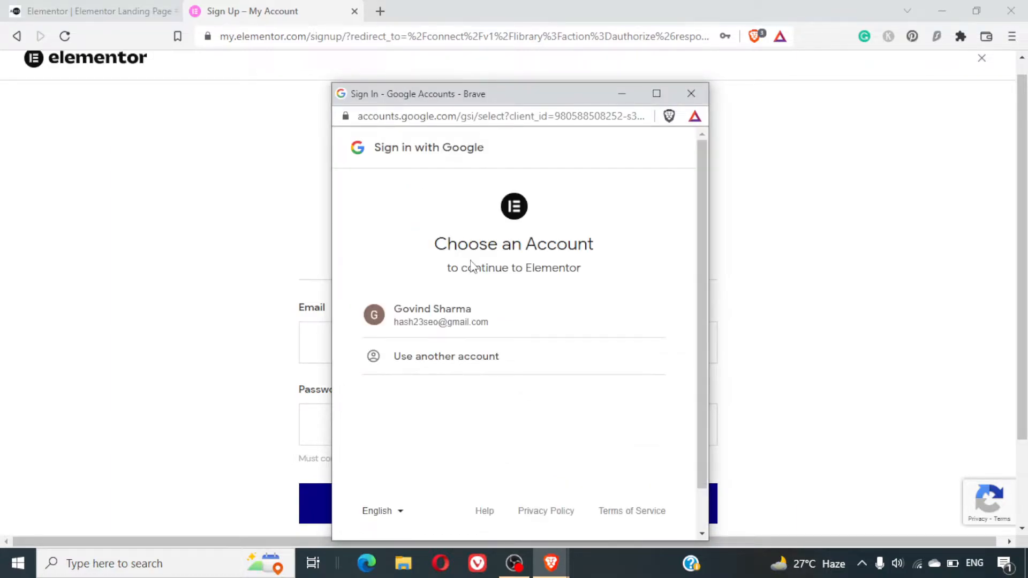
click(420, 321)
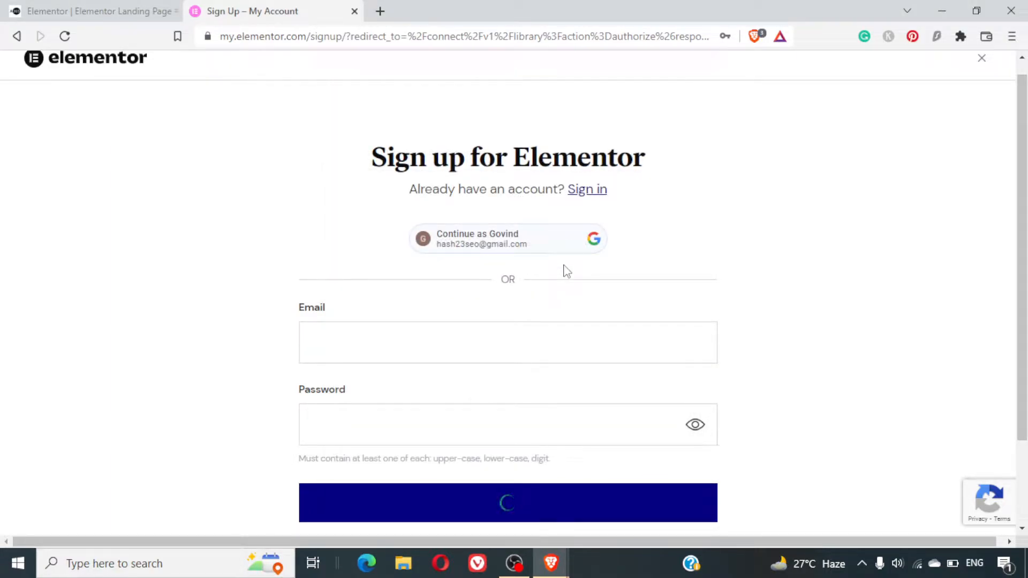
scroll(841, 326, down, 1)
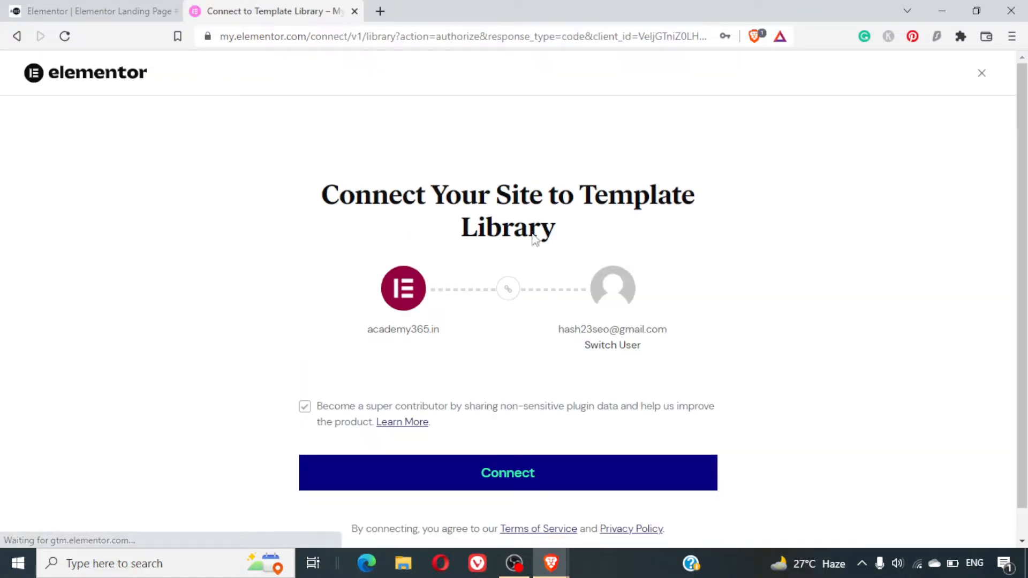
- Review the connection request and connect the site to the Elementor template library
scroll(534, 240, down, 1)
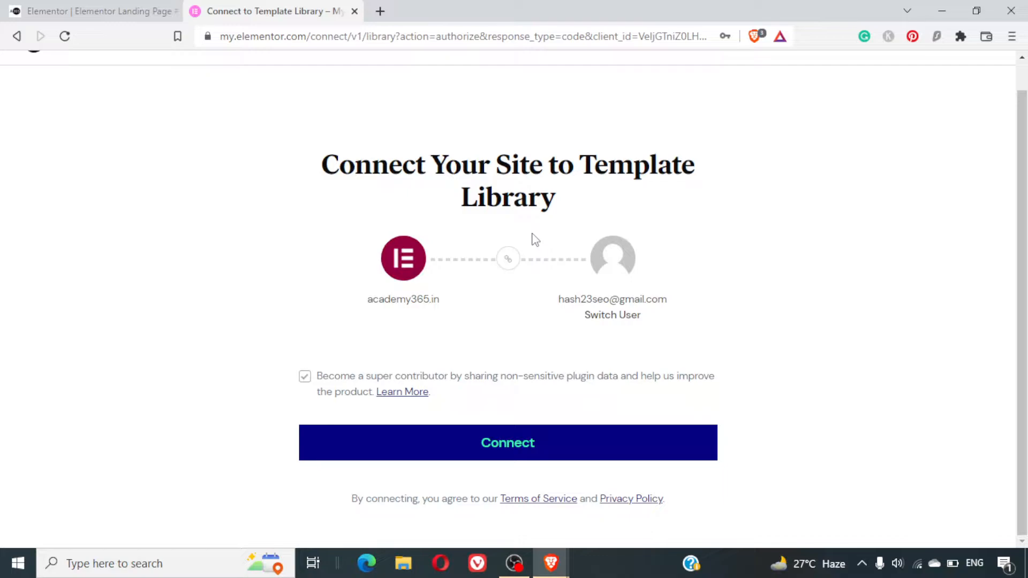
scroll(536, 239, up, 1)
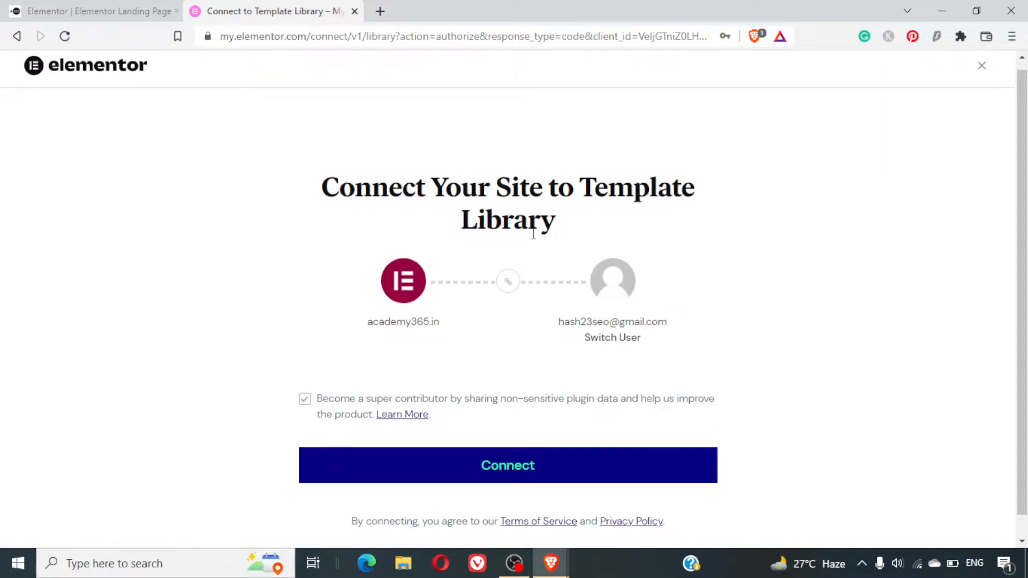
scroll(533, 234, down, 1)
click(482, 443)
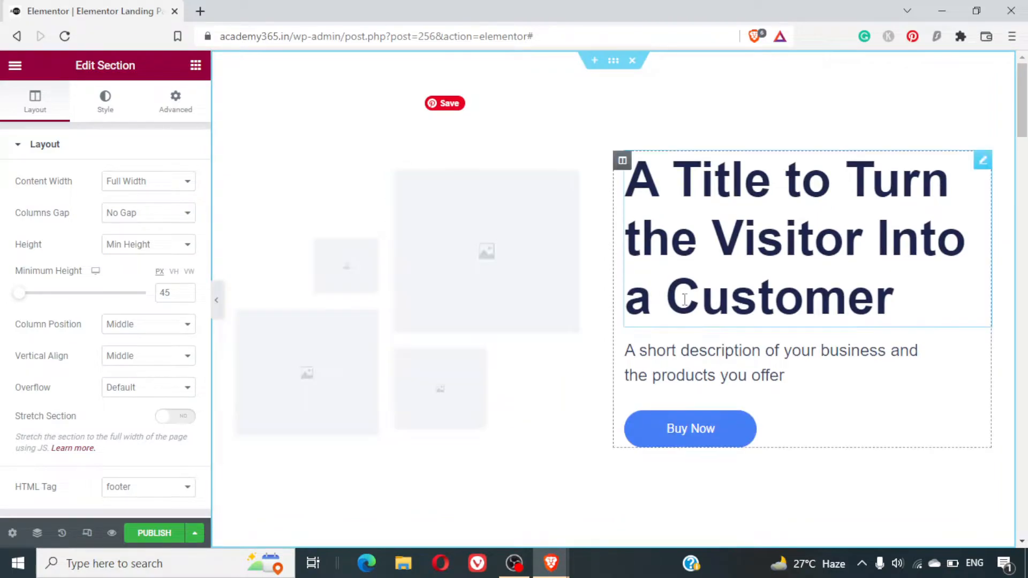
- Look through the inserted template's sections from the hero title down to the copyright footer
scroll(684, 300, down, 10)
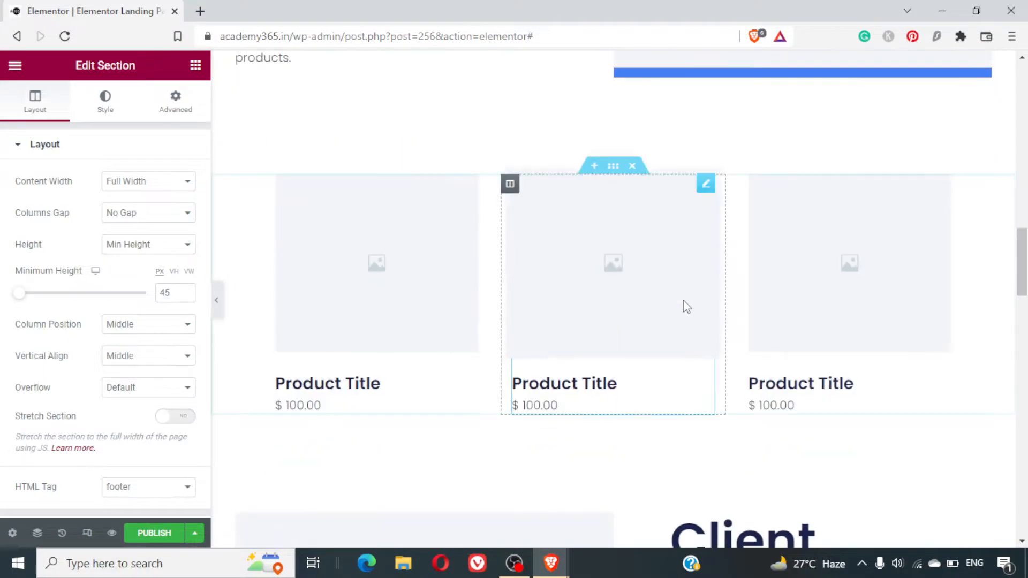
scroll(685, 306, down, 10)
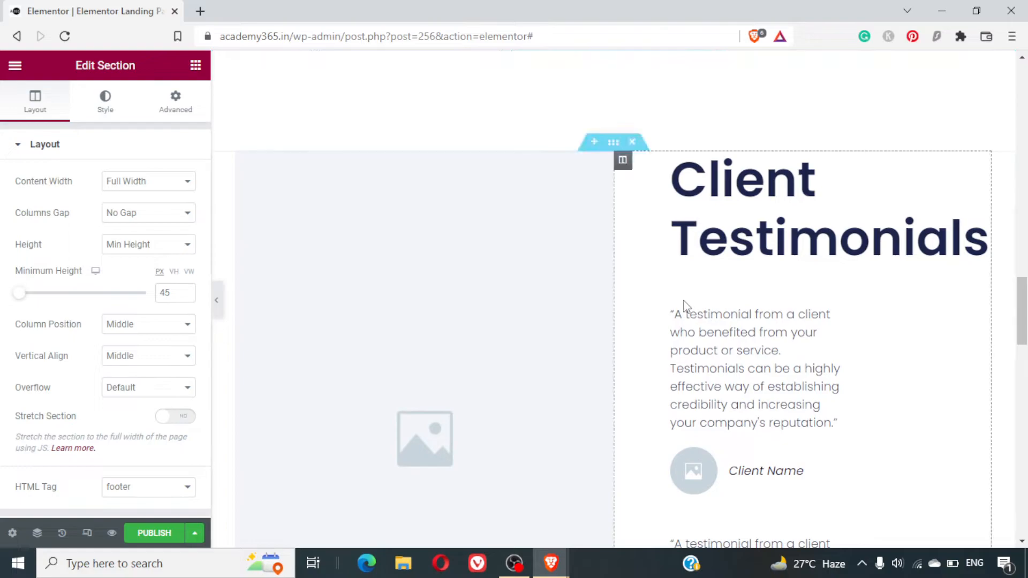
scroll(686, 305, up, 6)
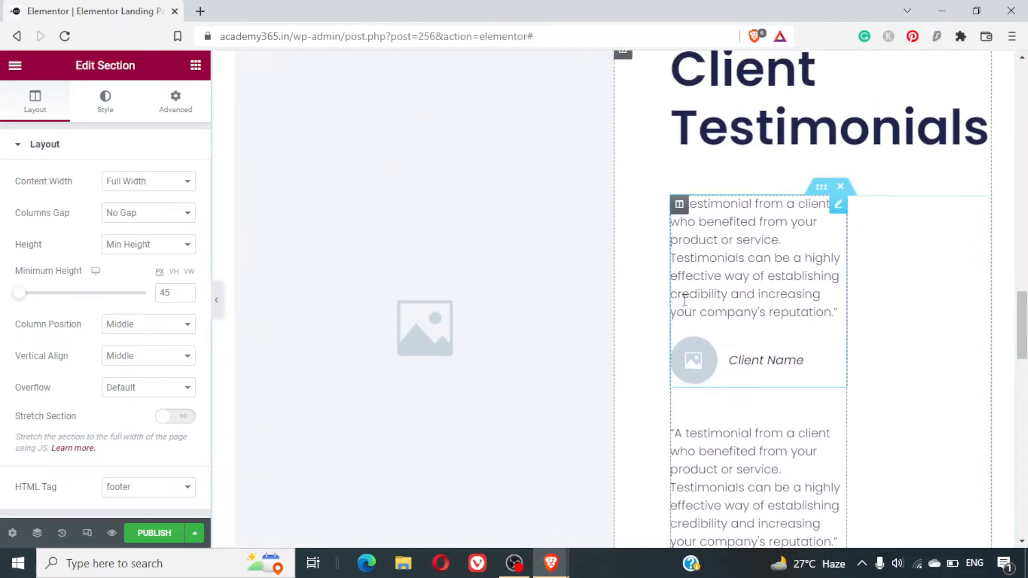
scroll(685, 300, down, 1)
scroll(685, 300, down, 3)
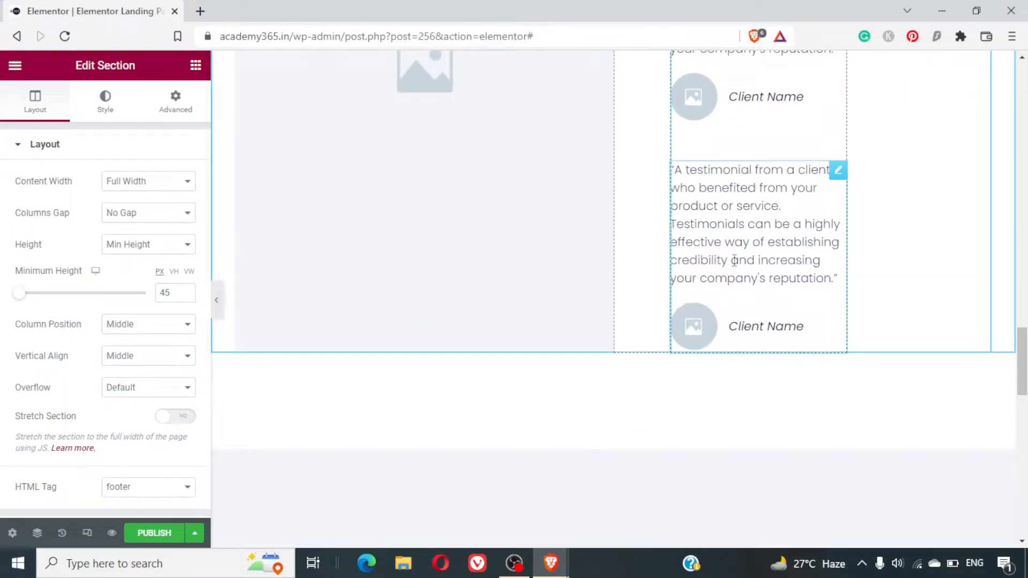
scroll(773, 268, up, 8)
scroll(772, 268, down, 1)
scroll(773, 268, down, 10)
scroll(773, 267, up, 7)
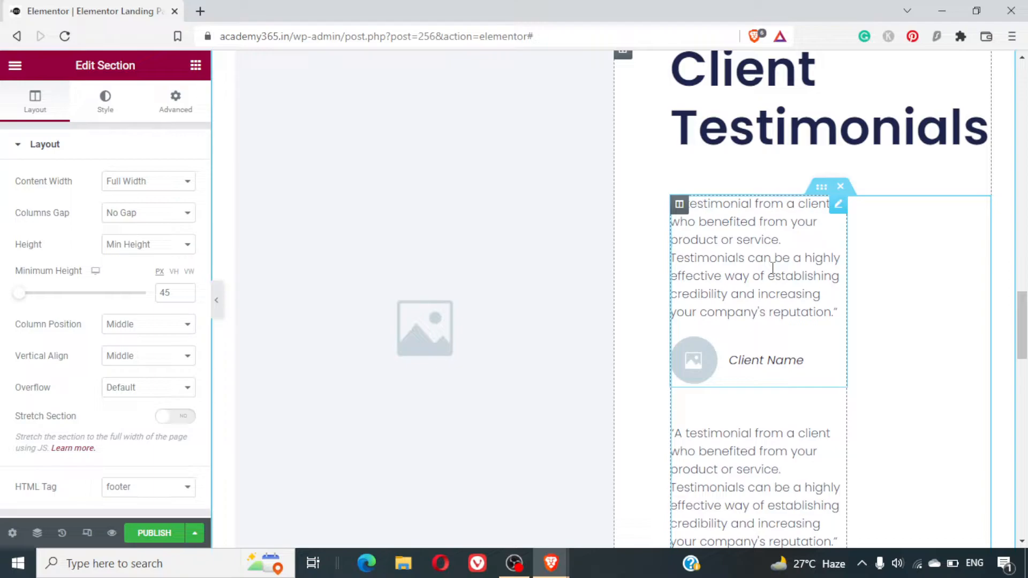
scroll(970, 313, down, 1)
scroll(971, 312, down, 10)
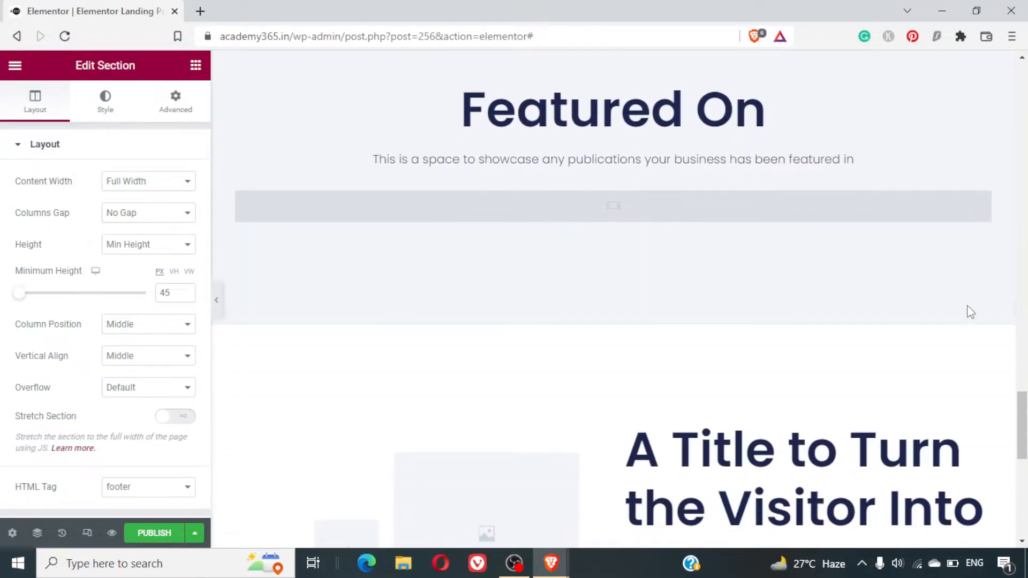
scroll(762, 220, down, 3)
scroll(764, 222, down, 5)
scroll(762, 216, down, 1)
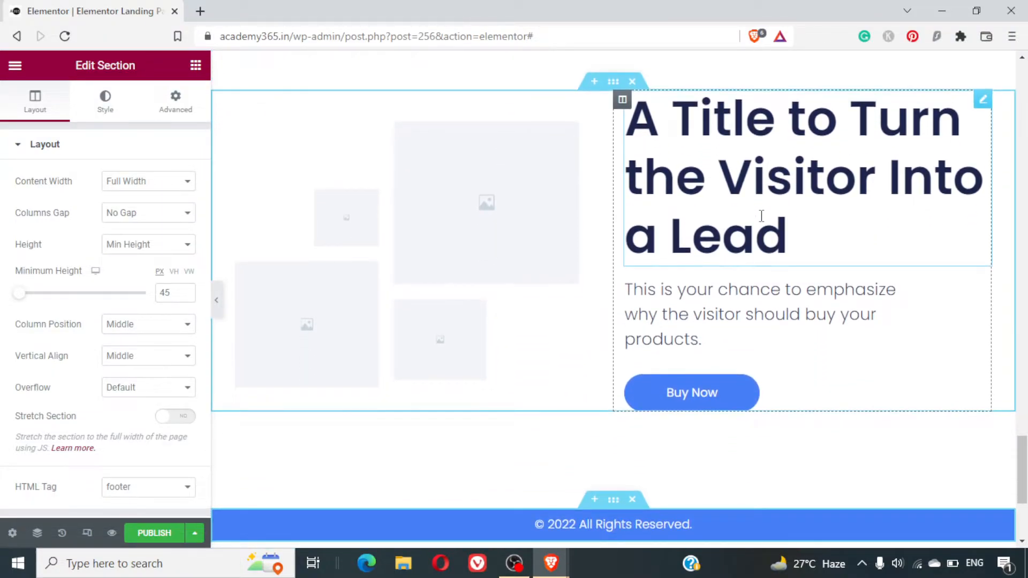
scroll(761, 216, down, 1)
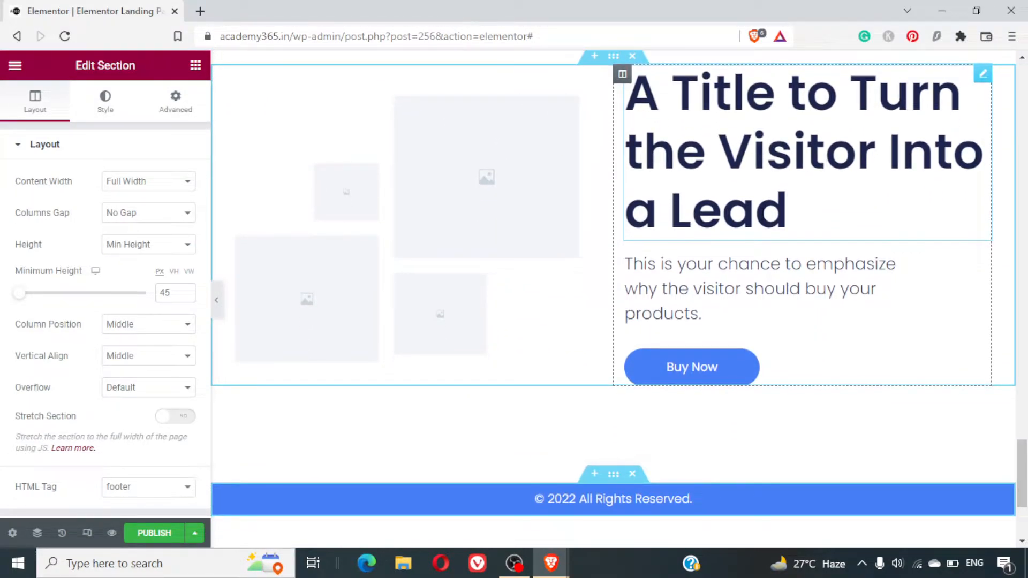
scroll(763, 214, up, 20)
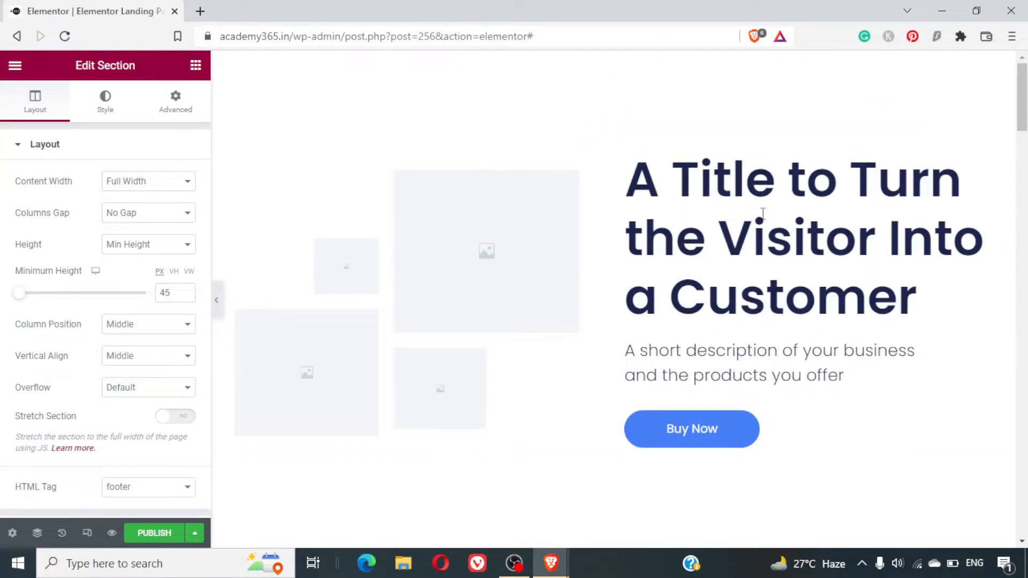
- Check the page's additional save options and preview the landing page, looking through its benefits and product sections
click(192, 533)
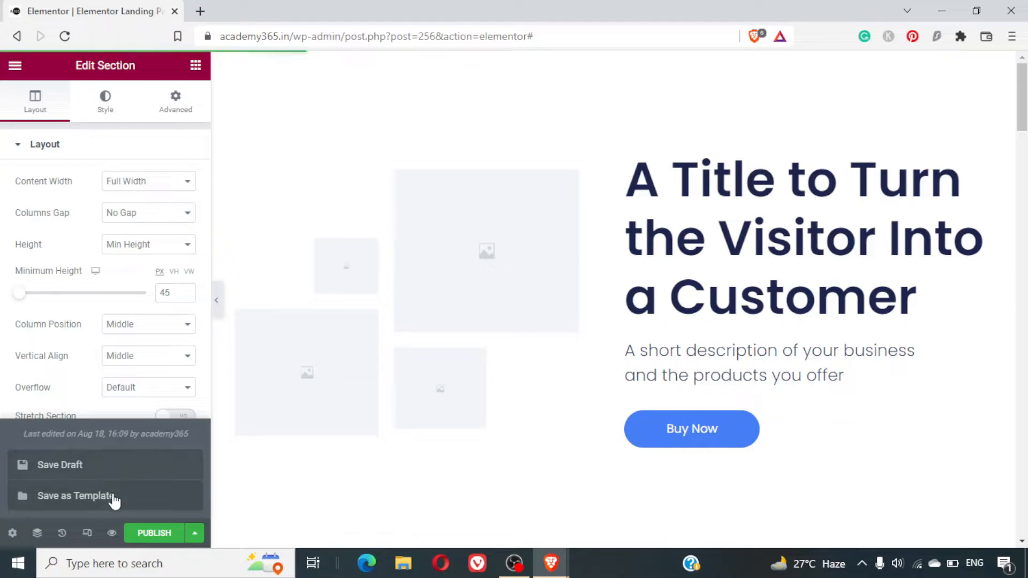
click(195, 533)
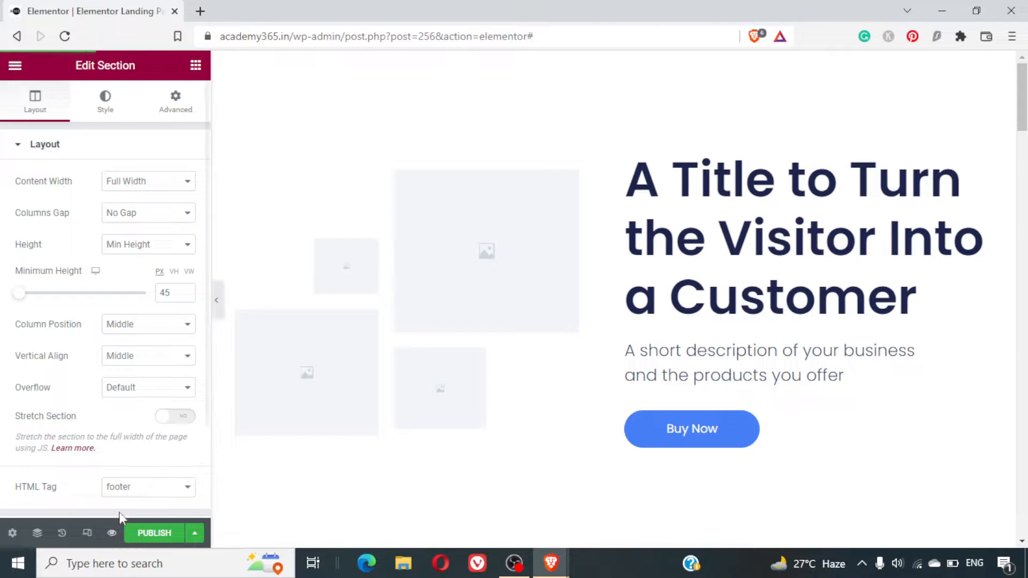
click(112, 534)
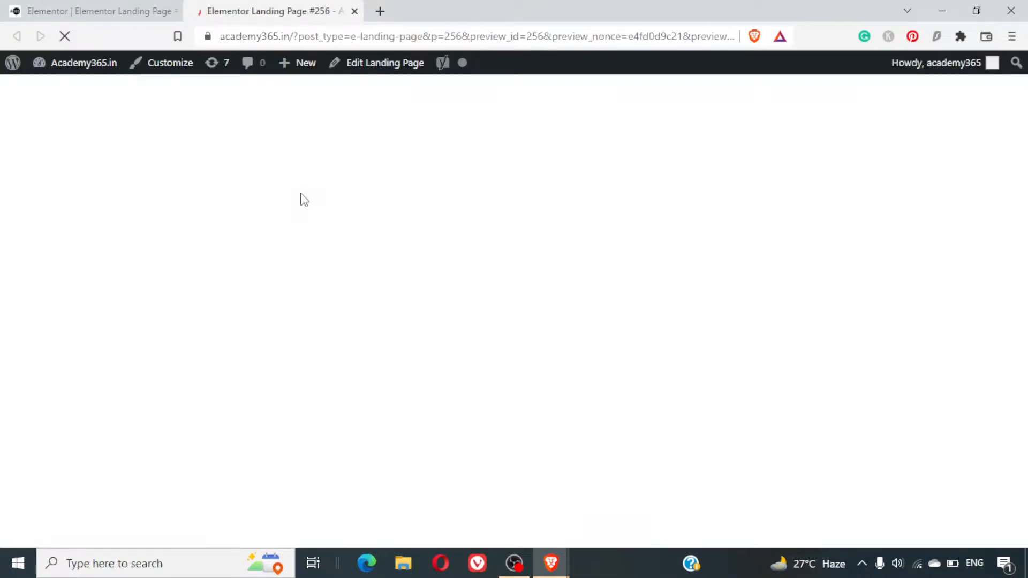
scroll(685, 299, down, 10)
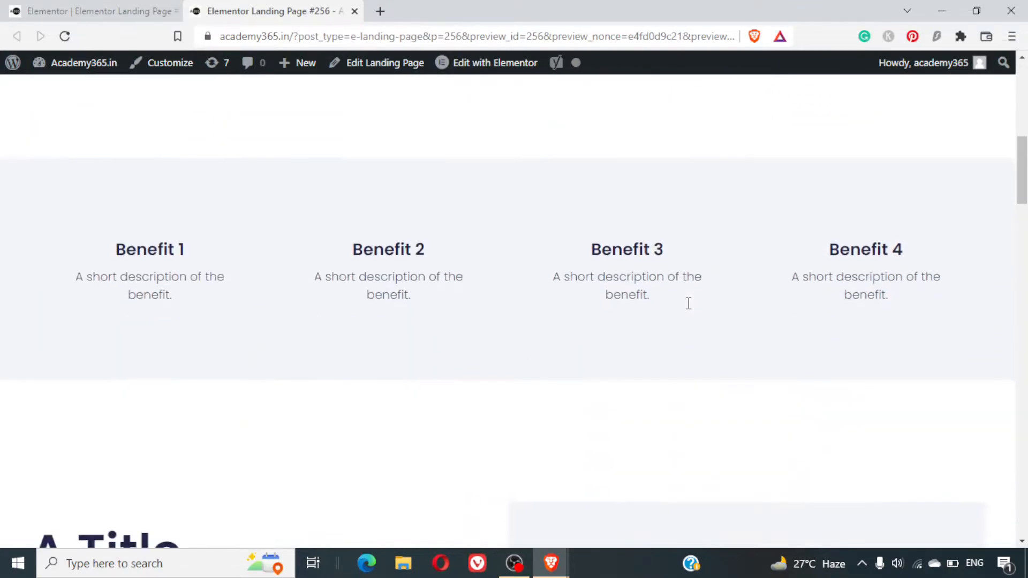
scroll(690, 310, down, 10)
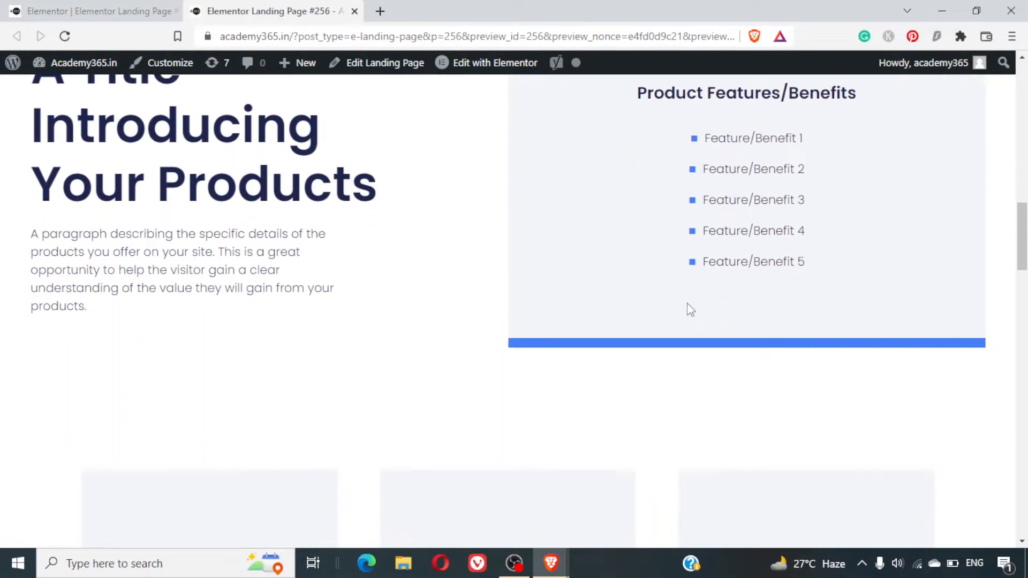
scroll(690, 310, up, 20)
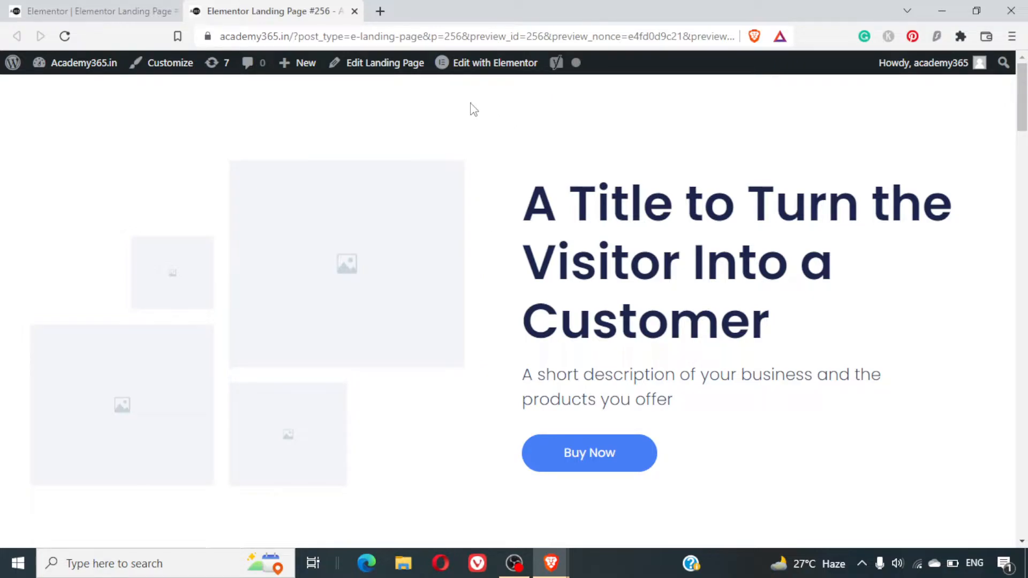
mouse_move(470, 104)
mouse_down()
mouse_move(457, 143)
mouse_move(595, 161)
mouse_move(626, 124)
mouse_move(551, 101)
mouse_move(490, 106)
mouse_up()
mouse_move(20, 103)
mouse_down()
mouse_move(138, 144)
mouse_move(118, 90)
mouse_move(53, 120)
mouse_up()
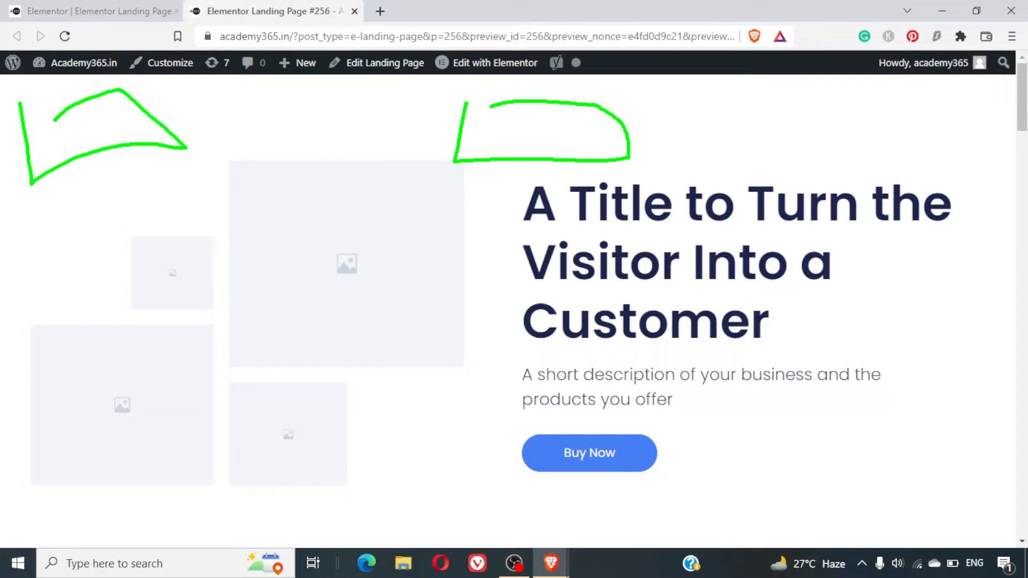
key(Escape)
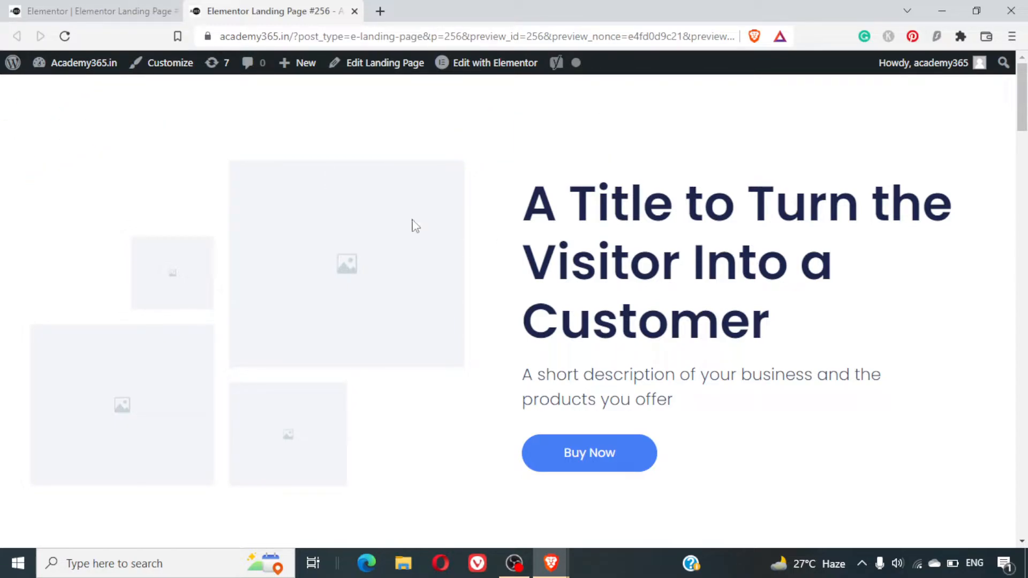
- Return to the page editor and replace the hero heading's text with "SEO Course in Hindi"
click(144, 9)
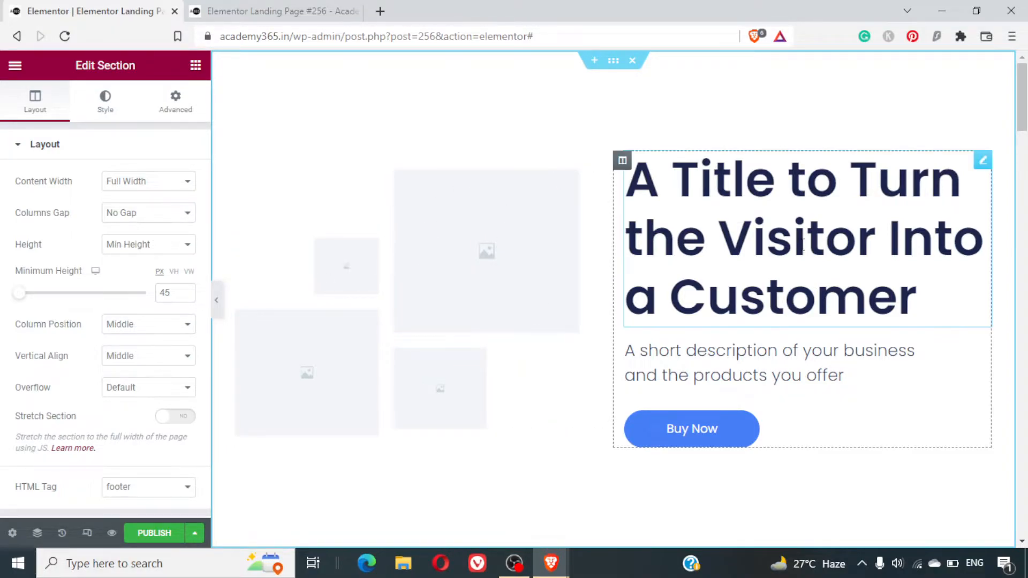
click(904, 244)
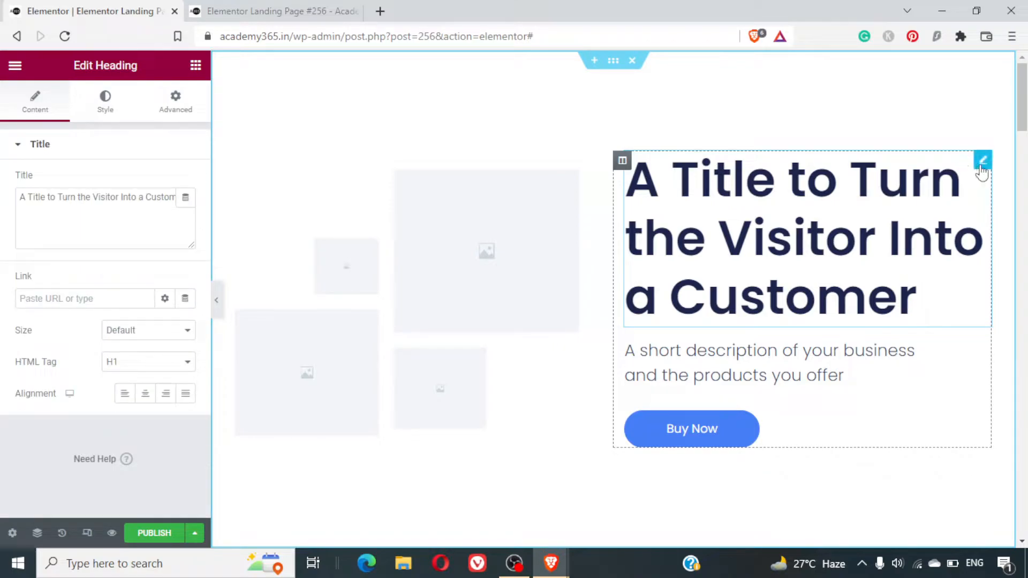
shift+click(910, 269)
key(ctrl+a)
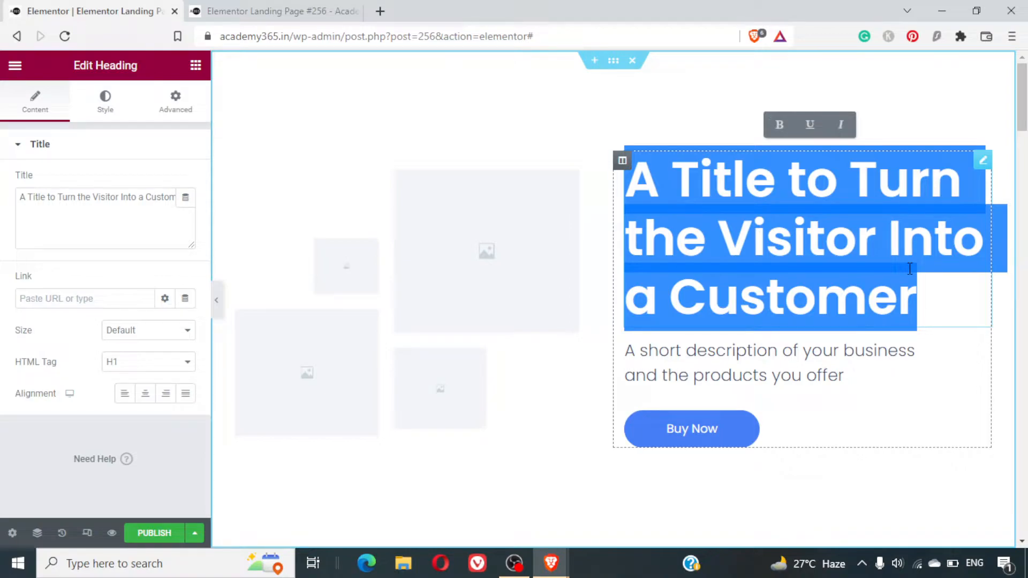
text(SEO Course)
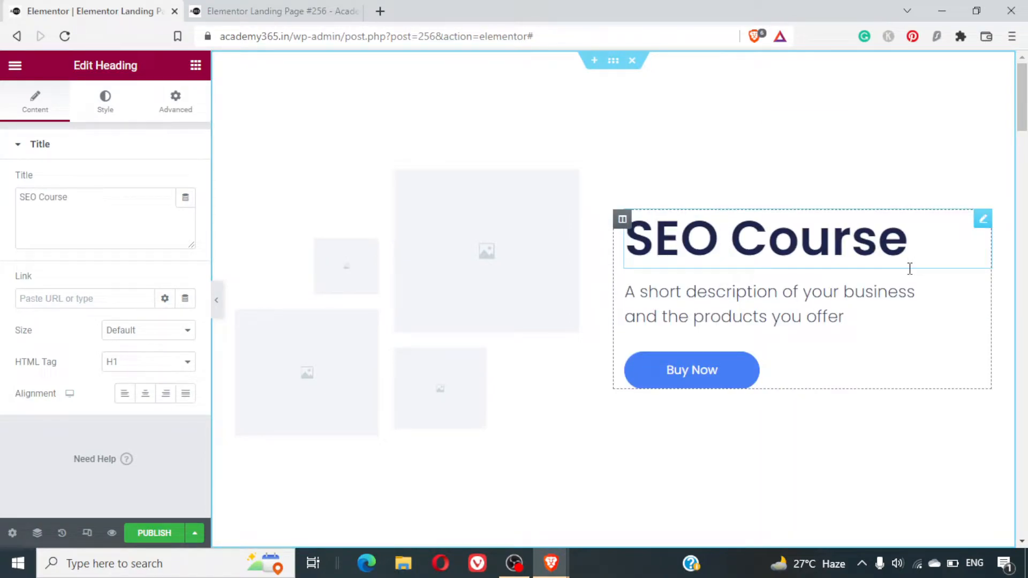
text( in Hindi)
- Reduce the hero heading's typography size to 45 px
key(ctrl+a)
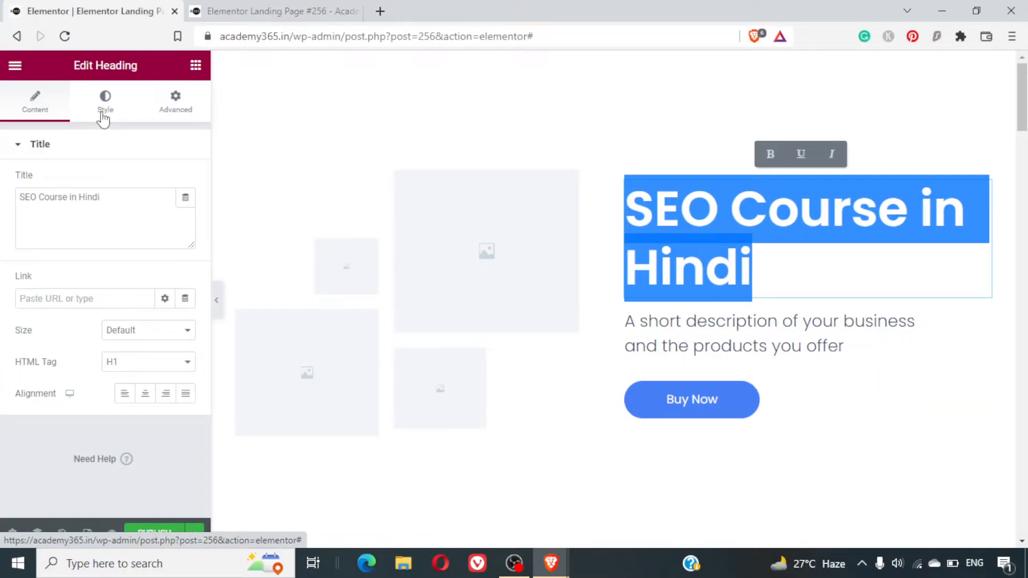
click(136, 115)
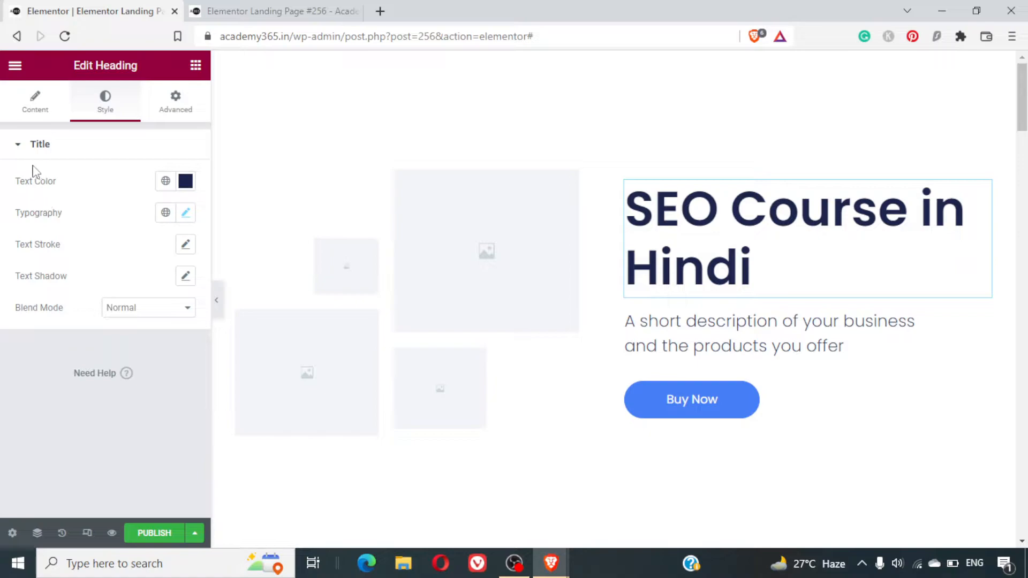
click(53, 154)
click(51, 153)
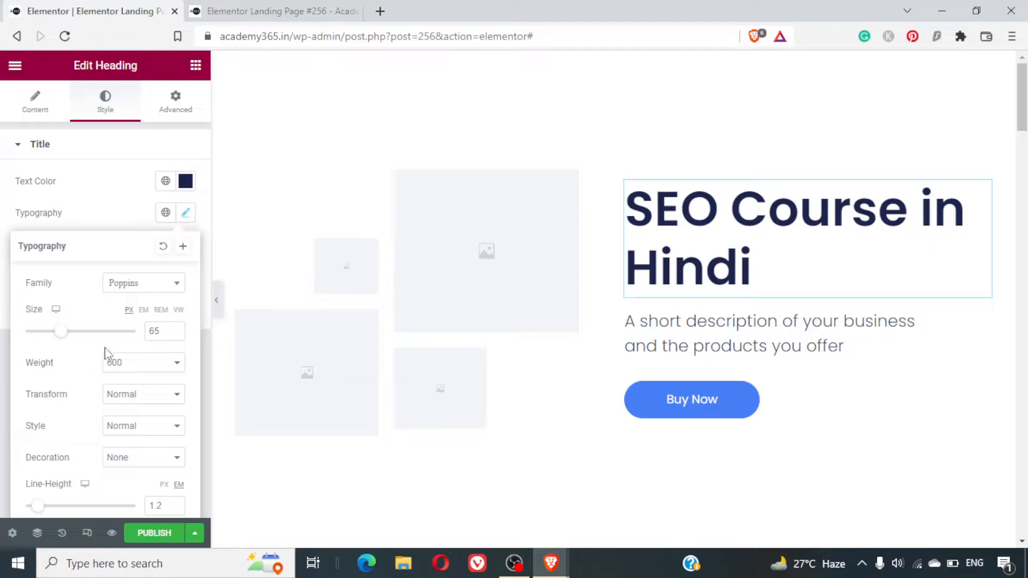
drag(62, 332, 51, 333)
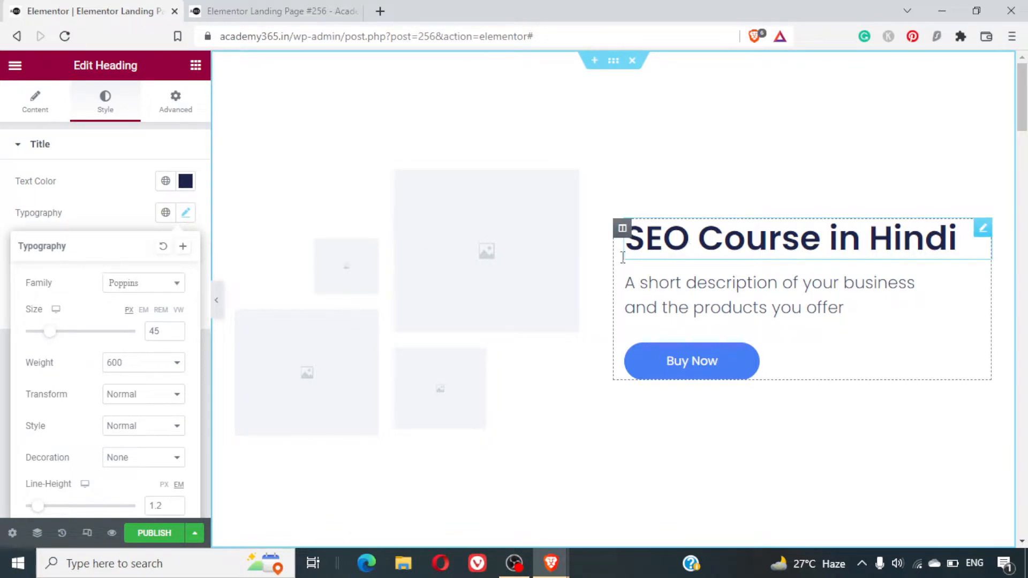
- Replace the hero section's description with "Get complete SEO Tutorial for just Rs.399/-"
click(718, 289)
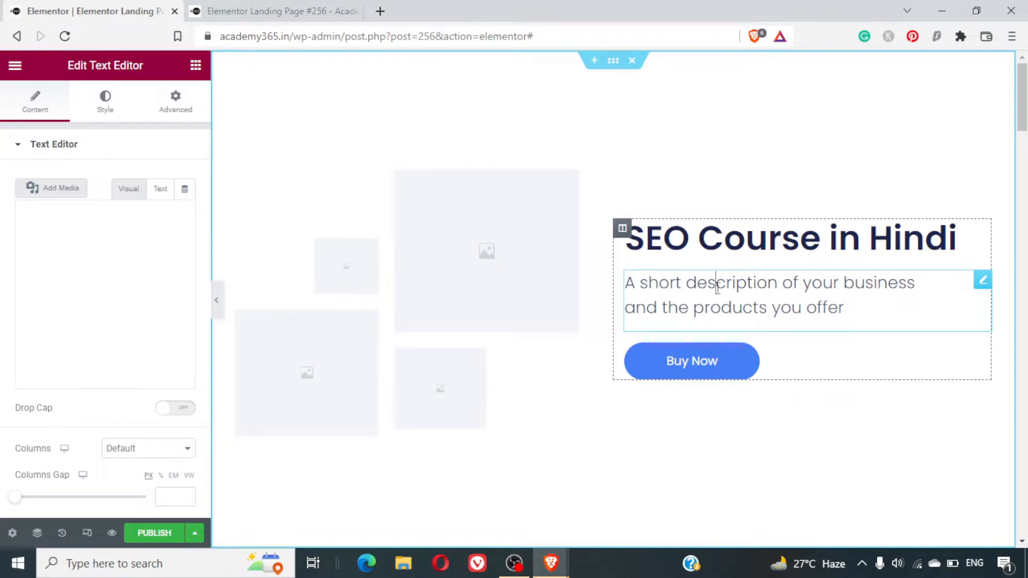
triple_click(717, 289)
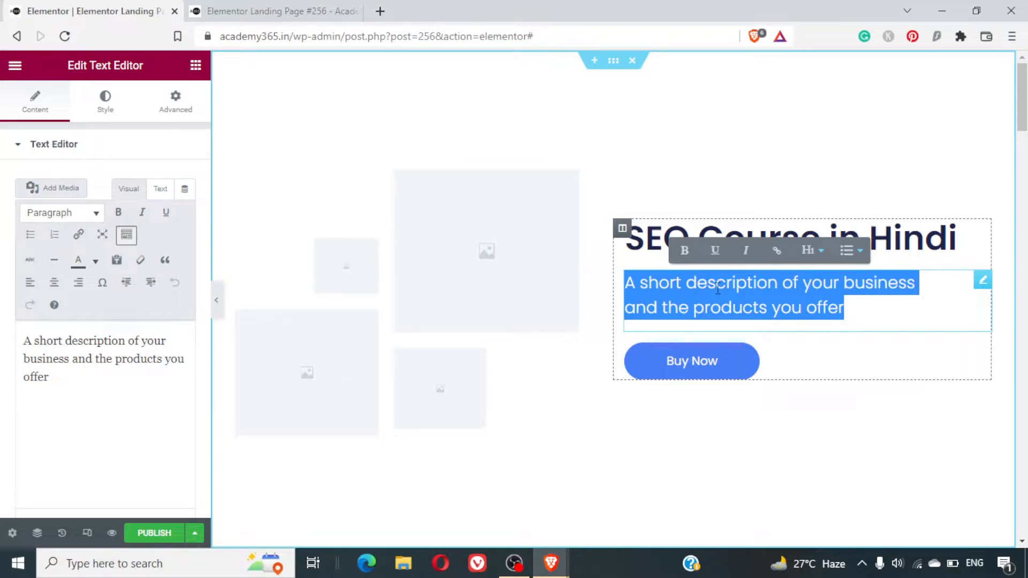
text(Get )
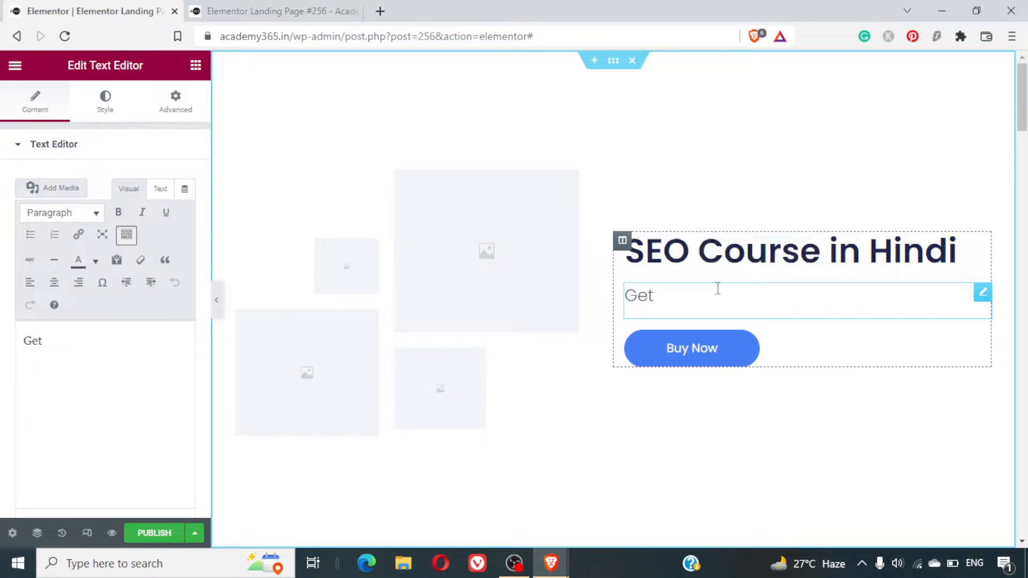
text(complete )
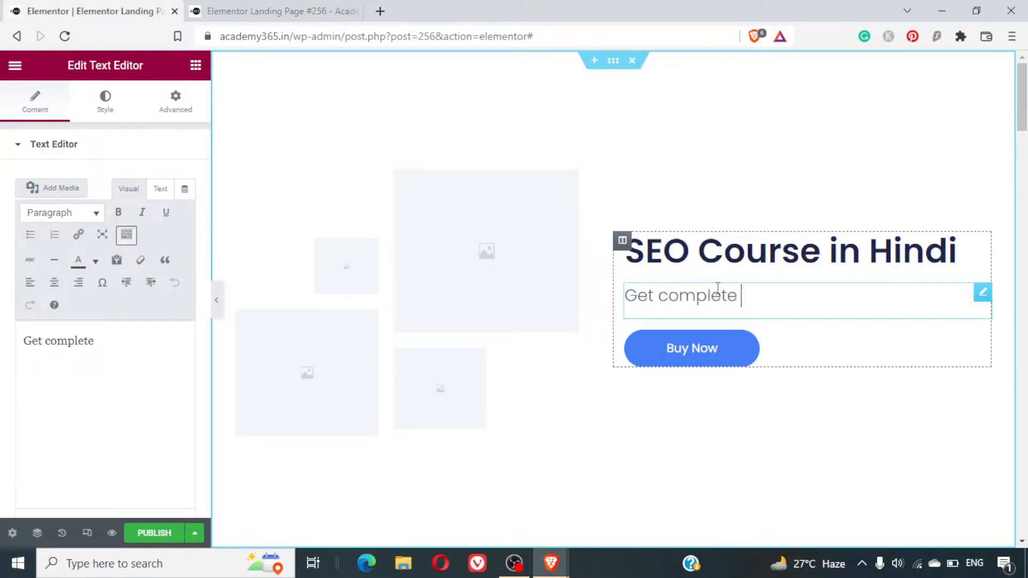
text(SEO Tut)
key(BackSpace)
text(Tutor)
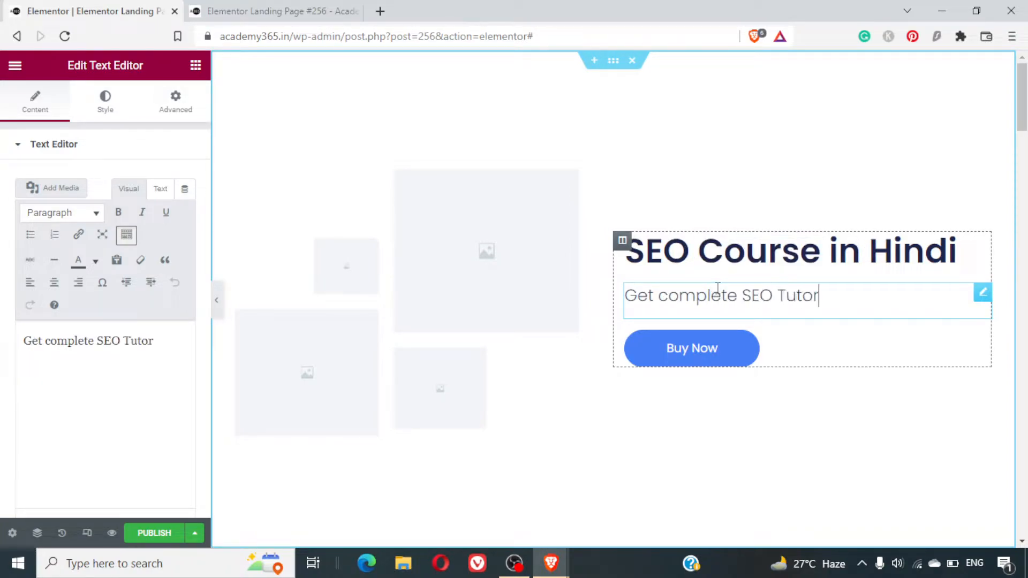
text(ial for )
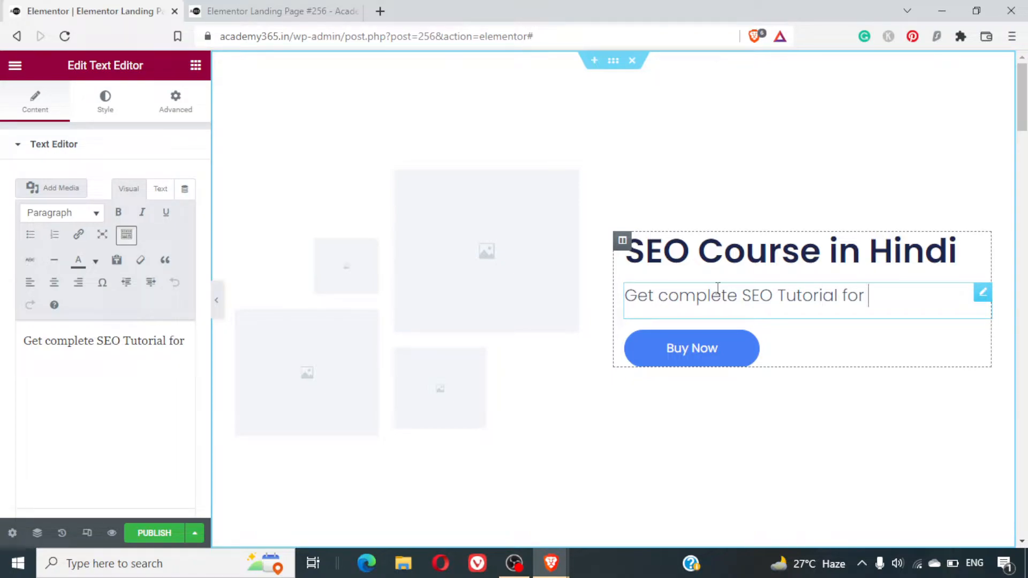
text(just Rs.)
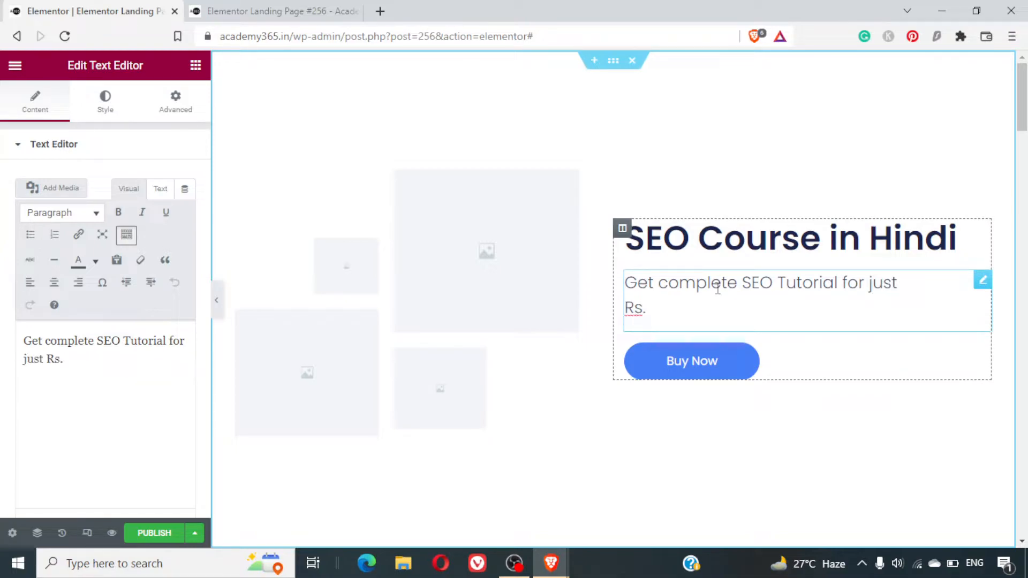
text(399/-)
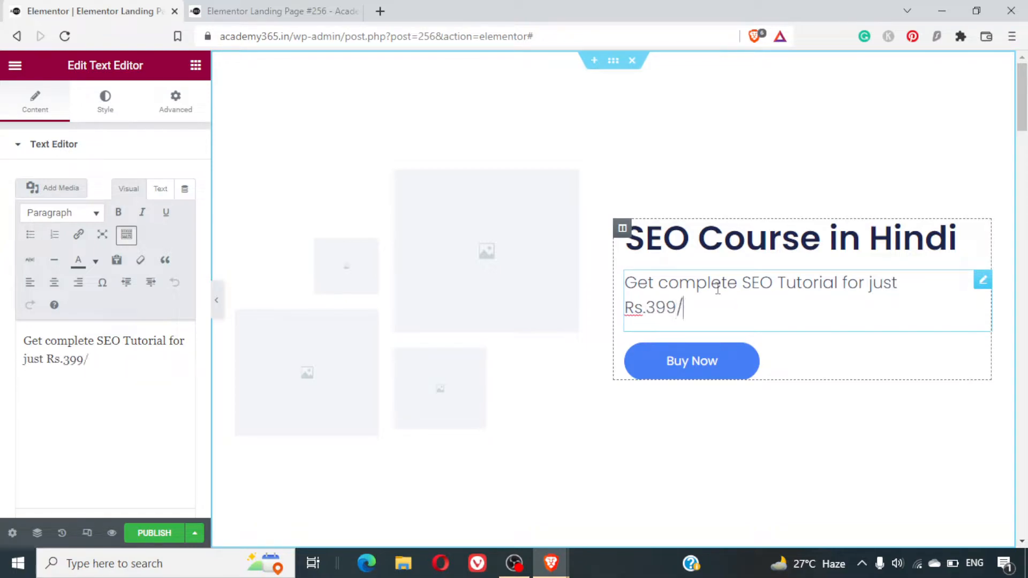
key(Home)
key(Right)
key(Right)
key(BackSpace)
key(Right)
key(BackSpace)
- Change the hero button's text to "Get Started Now"
click(726, 379)
triple_click(140, 211)
text(Get Sa)
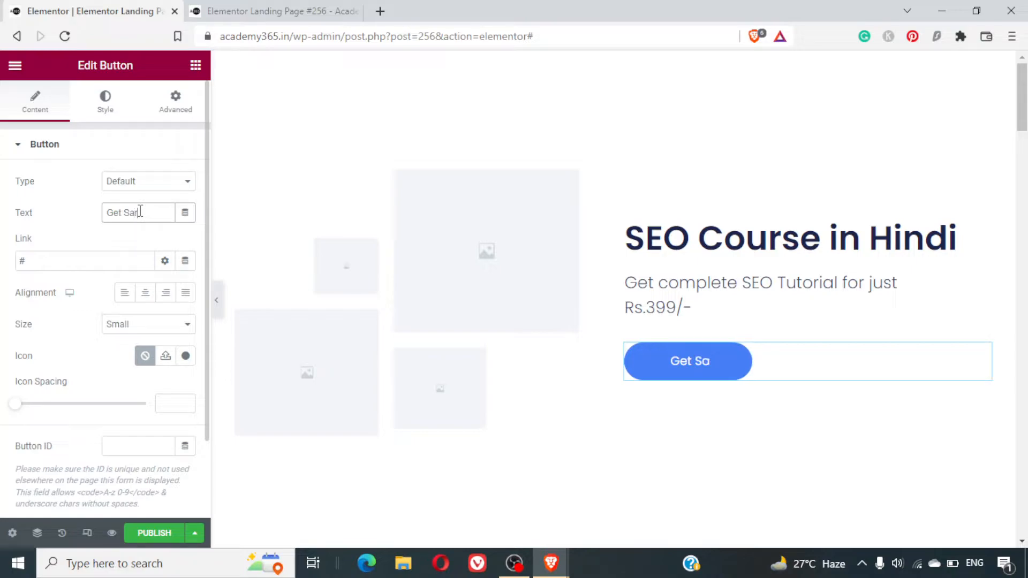
key(BackSpace)
text(tarted Now)
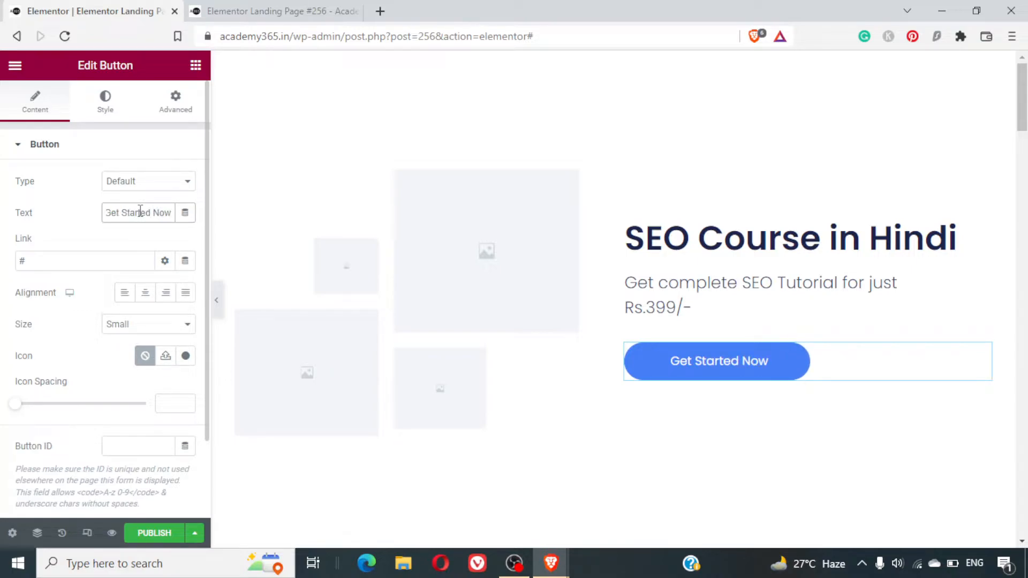
click(117, 256)
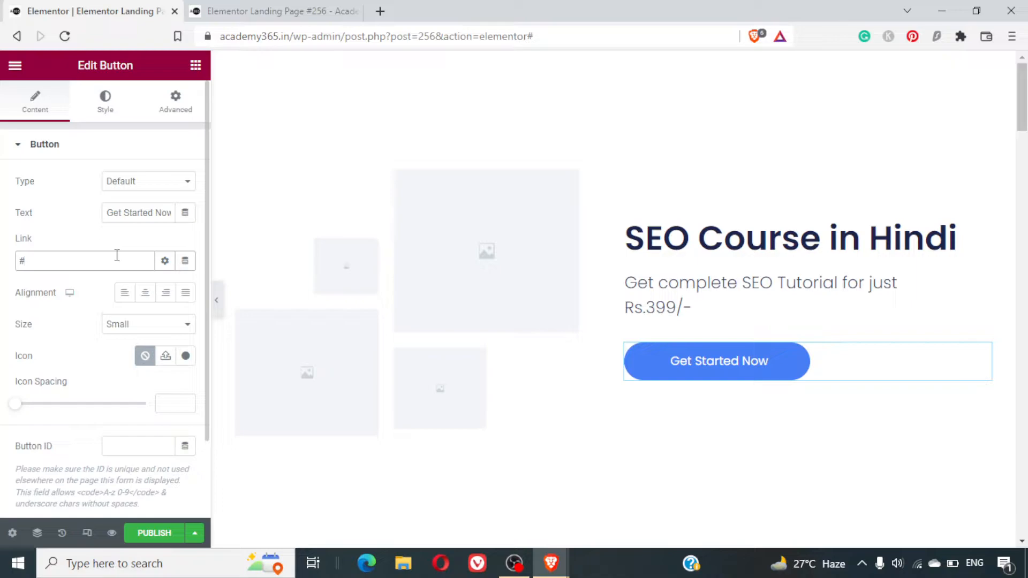
- Extend the hero button's text to read "Get Started Now for Rs.399/- Only"
click(143, 214)
key(End)
text(for Rs.)
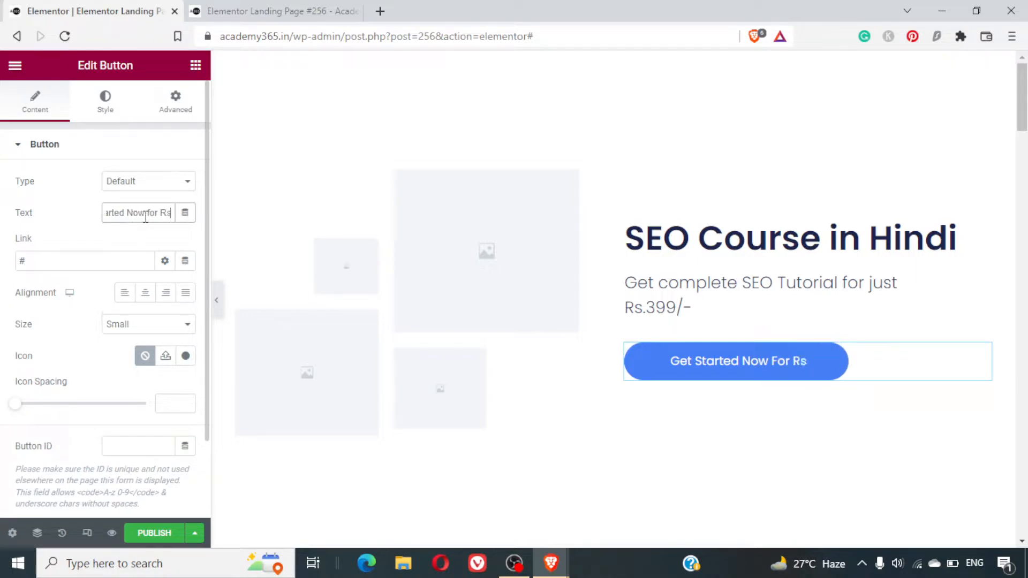
key(BackSpace)
text(399)
key(BackSpace)
key(BackSpace)
key(BackSpace)
text(/)
key(BackSpace)
text(.399/)
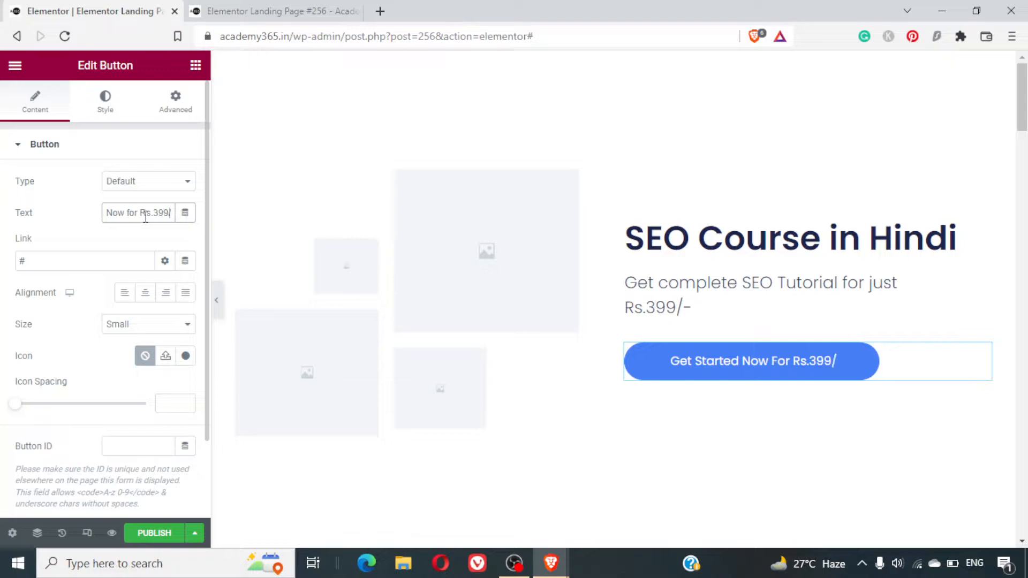
text(- Olnly)
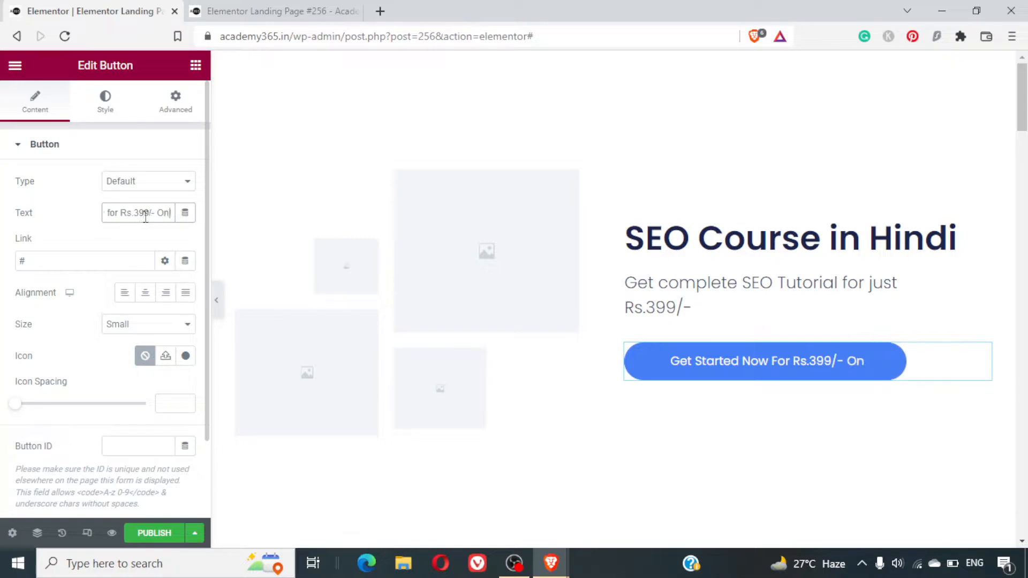
- Reword the hero button's text to "Get Started with SEO Course for Rs.399/- Only"
key(Left)
key(Left)
key(Left)
key(Left)
key(Left)
key(Left)
key(Left)
key(Left)
key(Left)
key(Left)
key(Left)
key(Left)
key(Left)
key(Left)
key(Left)
key(Left)
key(Left)
key(Left)
key(Left)
key(Left)
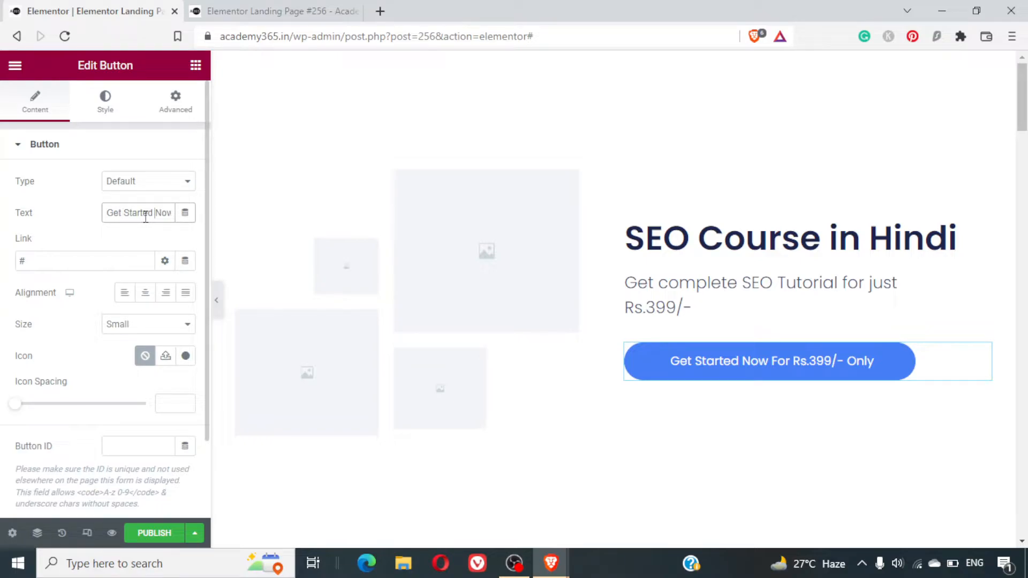
text(With SEO)
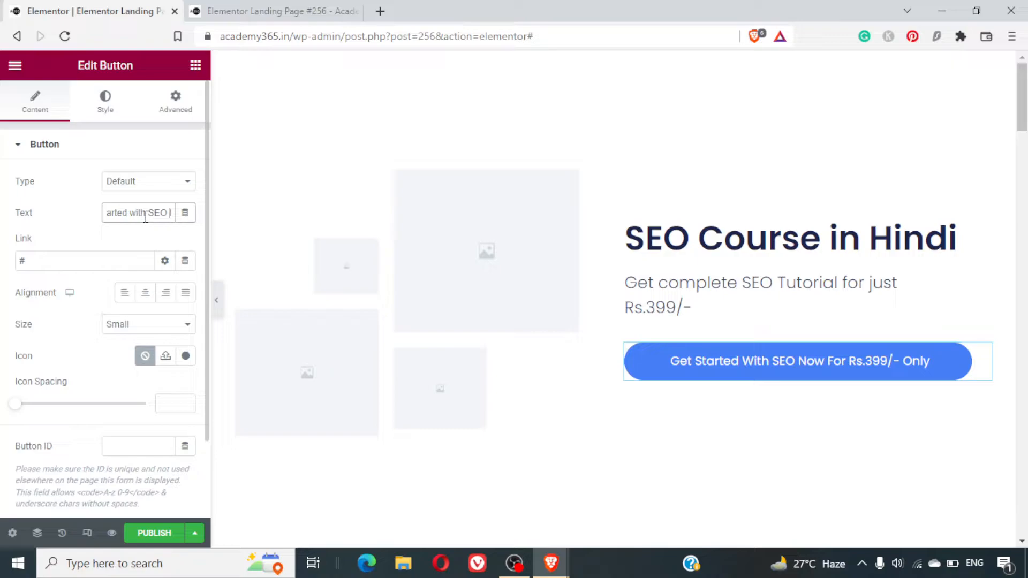
text( Course)
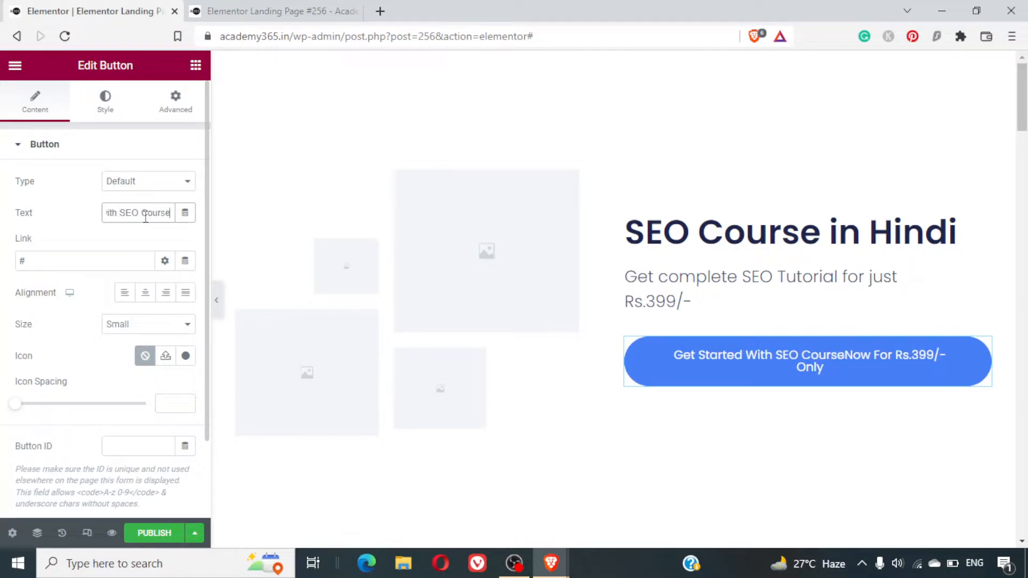
key(ctrl+shift+Right)
key(ctrl+shift+Right)
key(BackSpace)
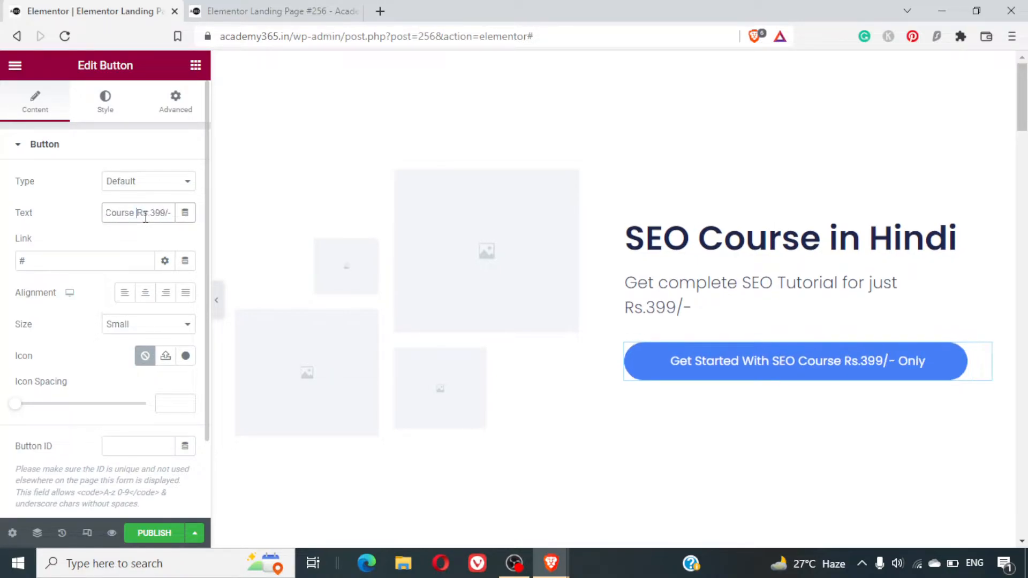
key(Home)
key(End)
key(Left)
text(for)
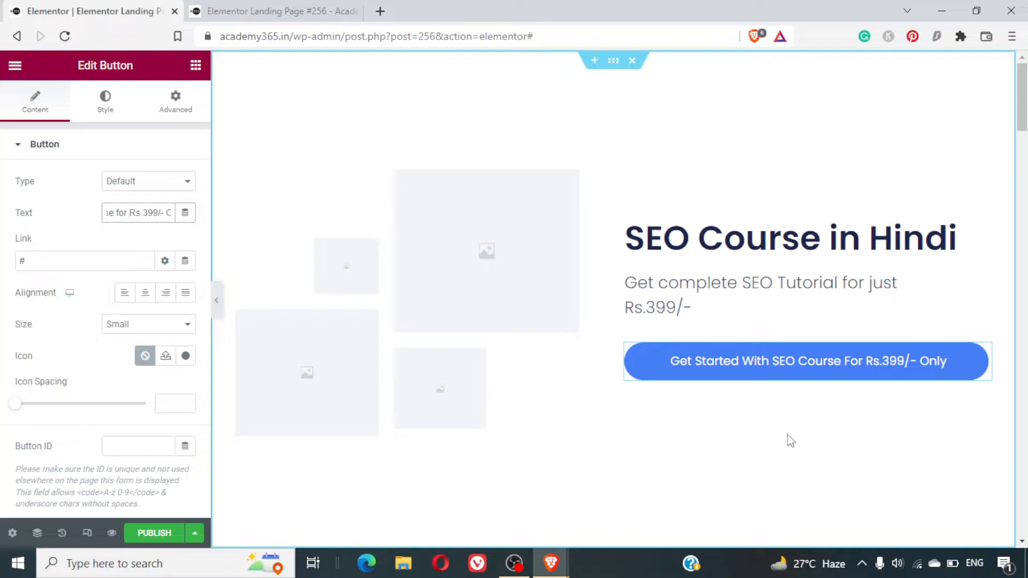
- Insert "to help rank any type of website" after "SEO Tutorial" in the hero description
click(664, 307)
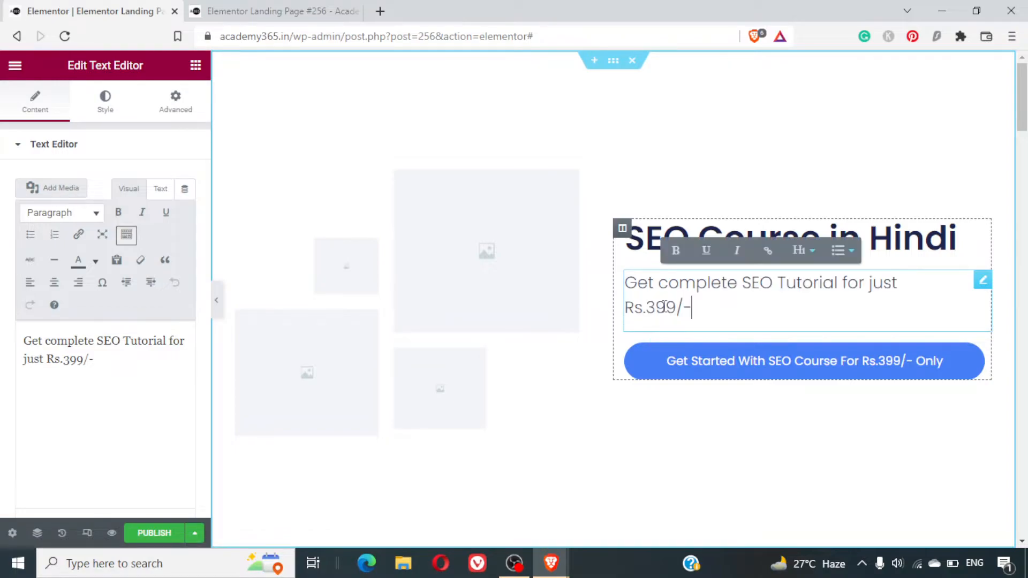
key(ctrl+Right)
key(ctrl+Right)
key(ctrl+Right)
key(ctrl+Right)
key(ctrl+Left)
text(to help rank)
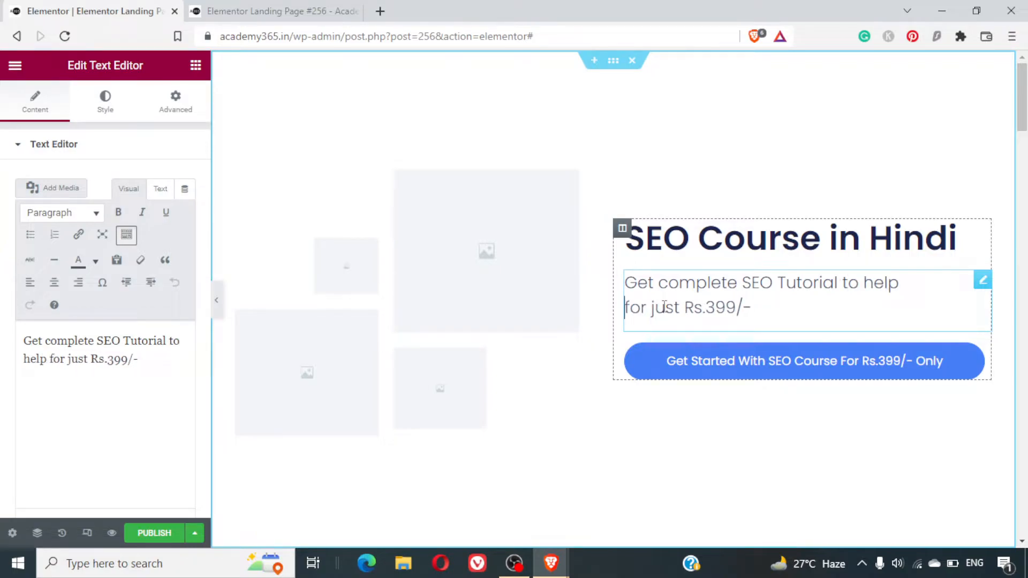
text( any ty)
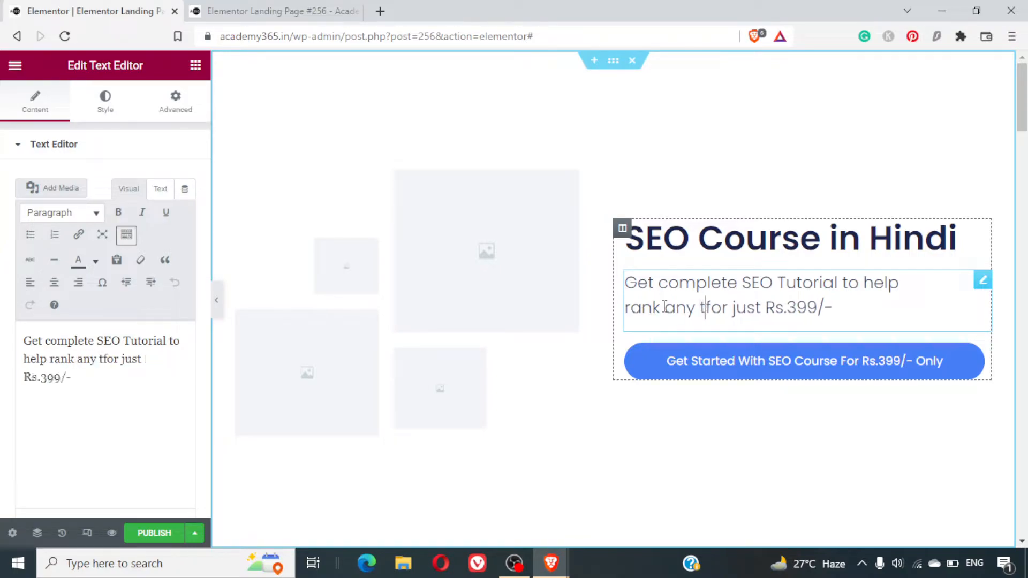
text(pe of website)
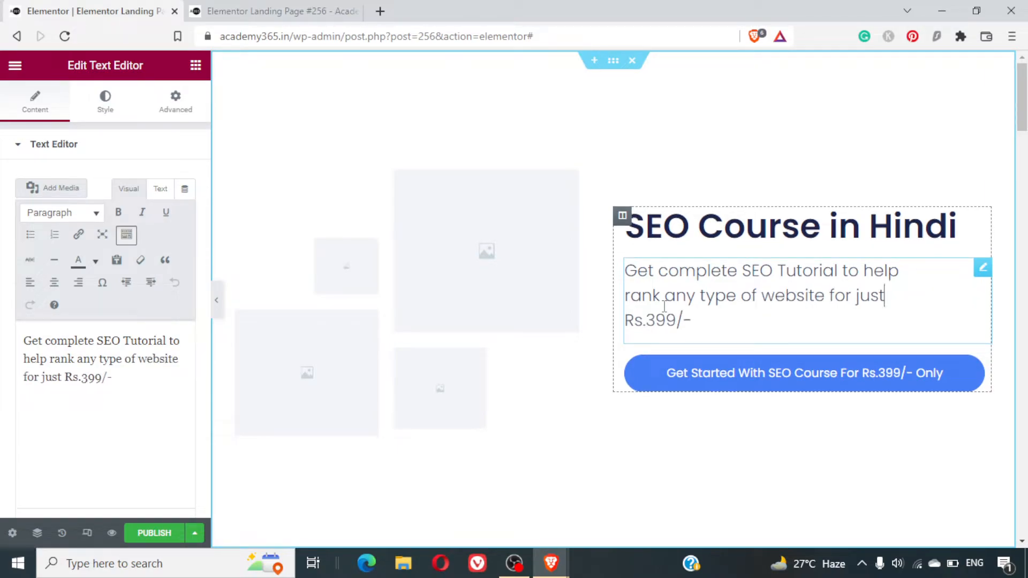
- Remove the word "just" from the hero description and end it with "only." after the price
key(ctrl+shift+Left)
key(BackSpace)
key(BackSpace)
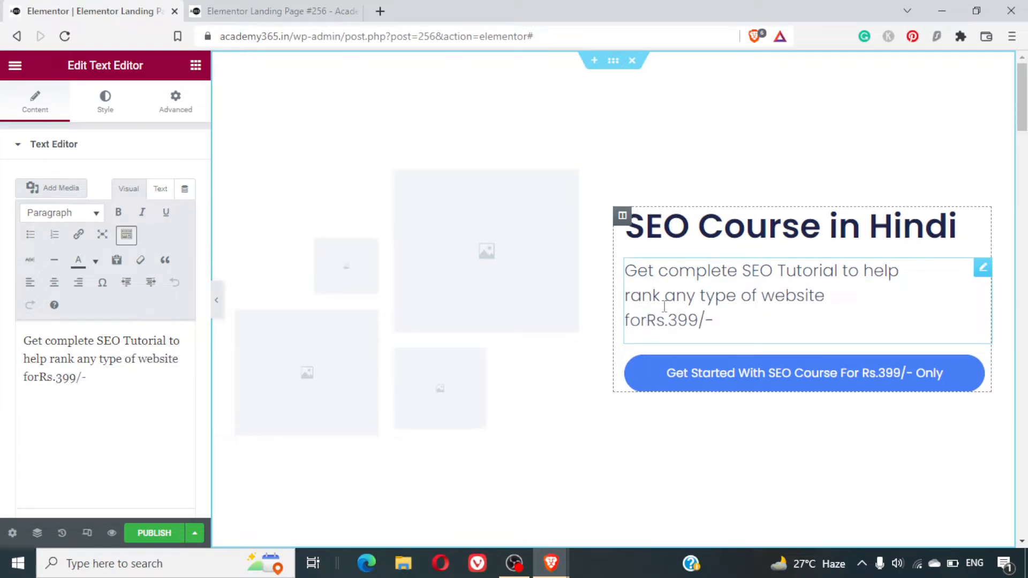
key(End)
text(only.)
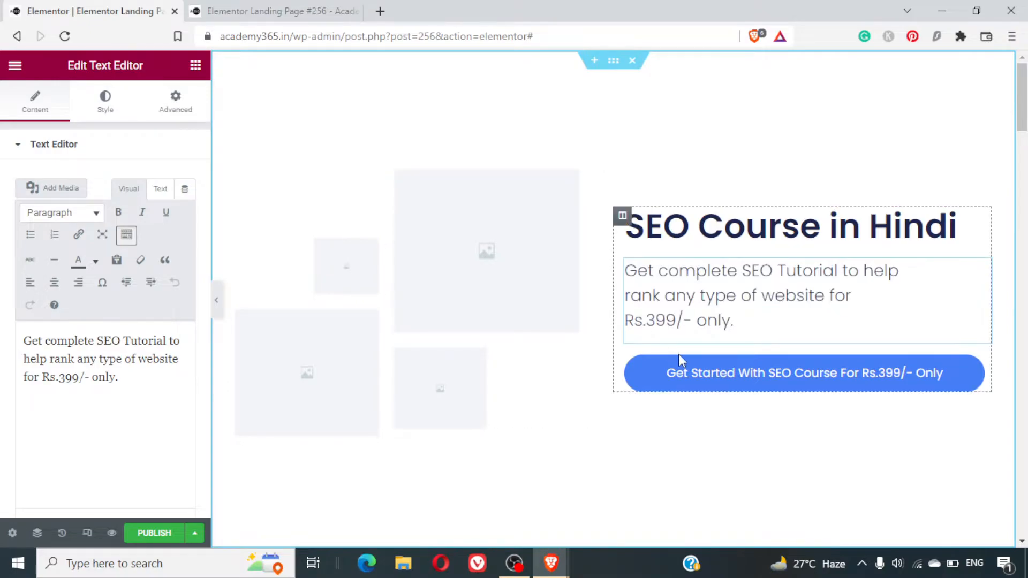
- Replace the first benefit box's title with "On Page SEO"
scroll(740, 421, down, 10)
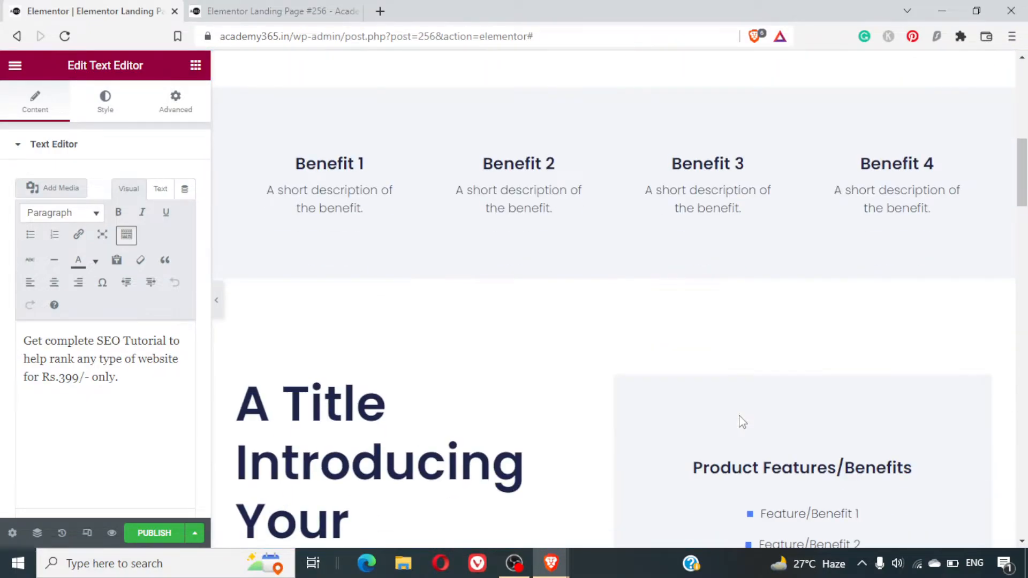
scroll(740, 420, up, 5)
scroll(740, 420, down, 1)
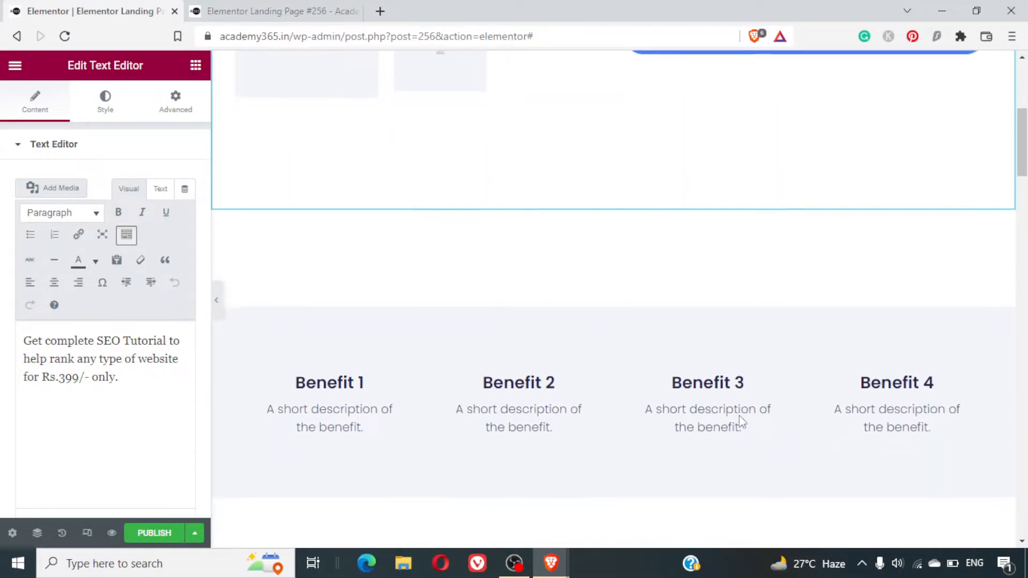
scroll(740, 420, down, 1)
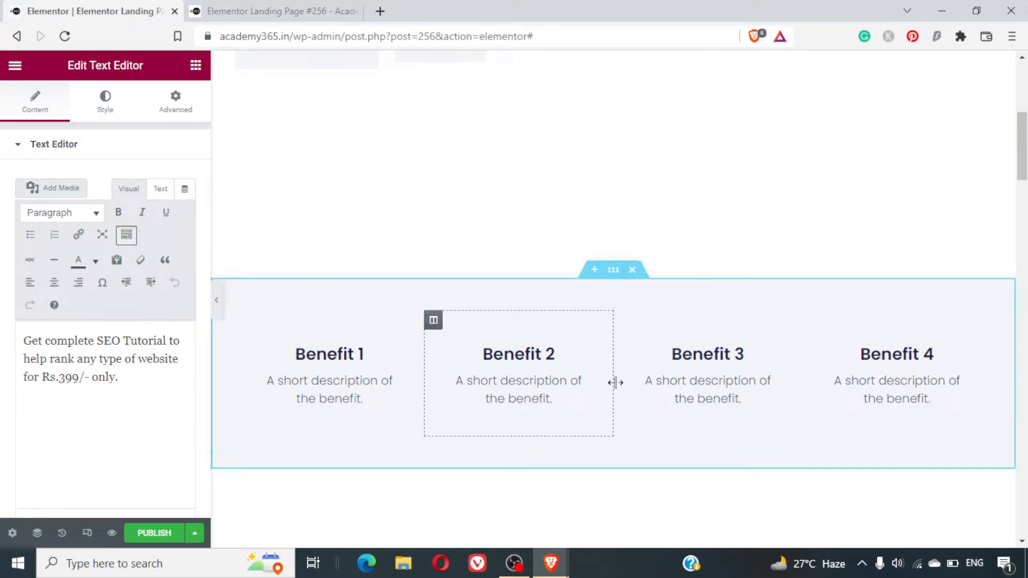
click(346, 363)
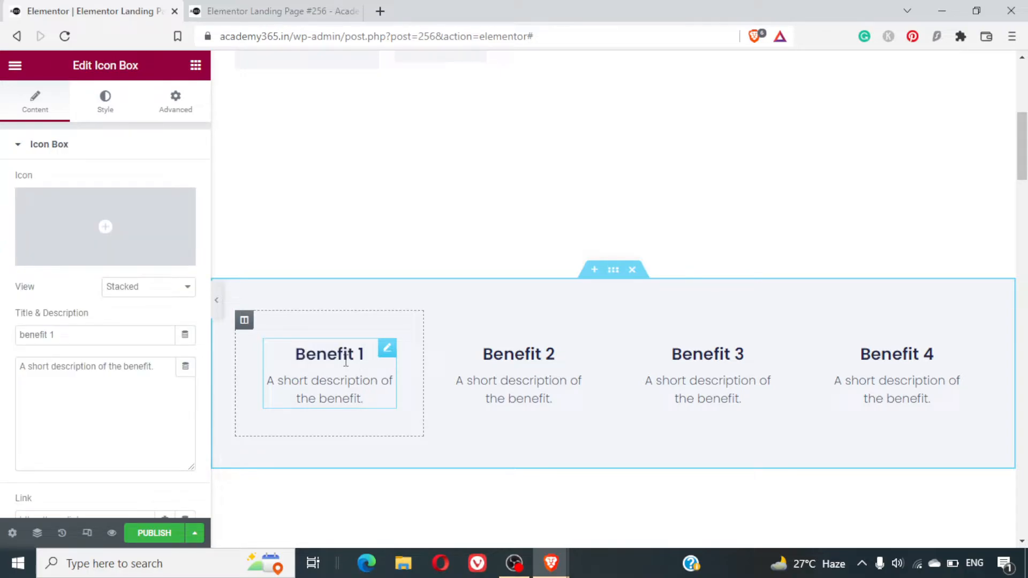
triple_click(346, 362)
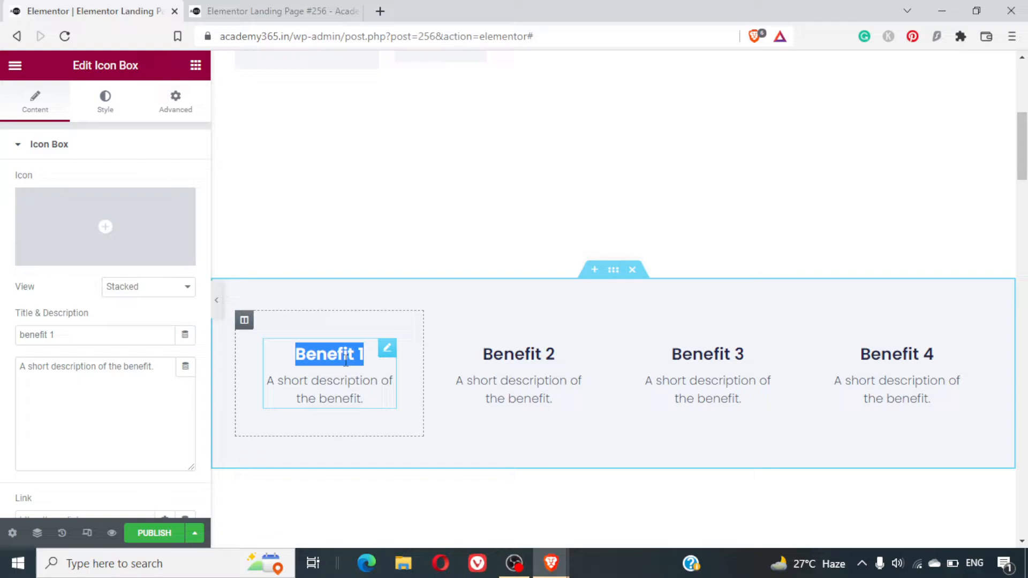
click(345, 361)
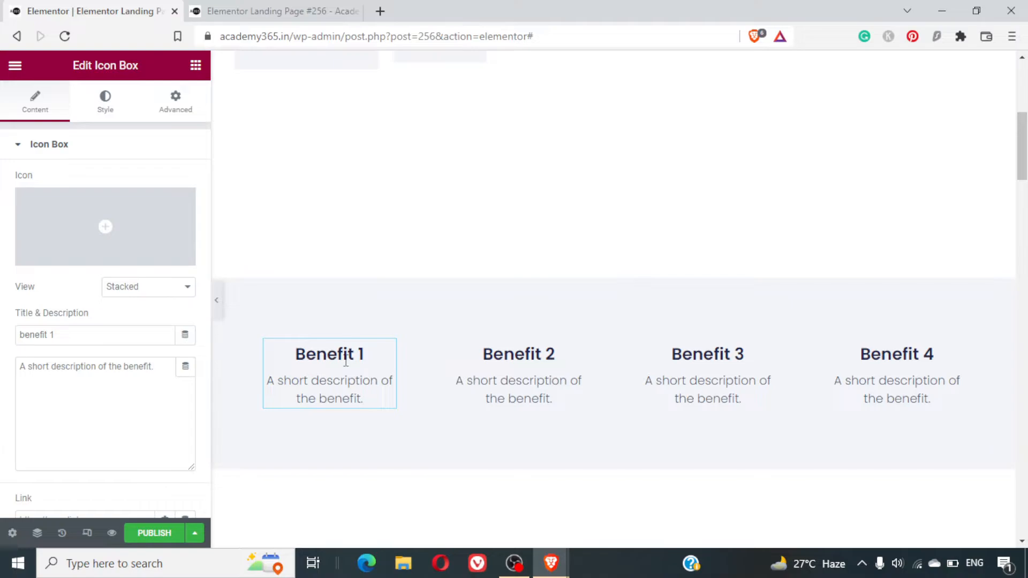
triple_click(345, 361)
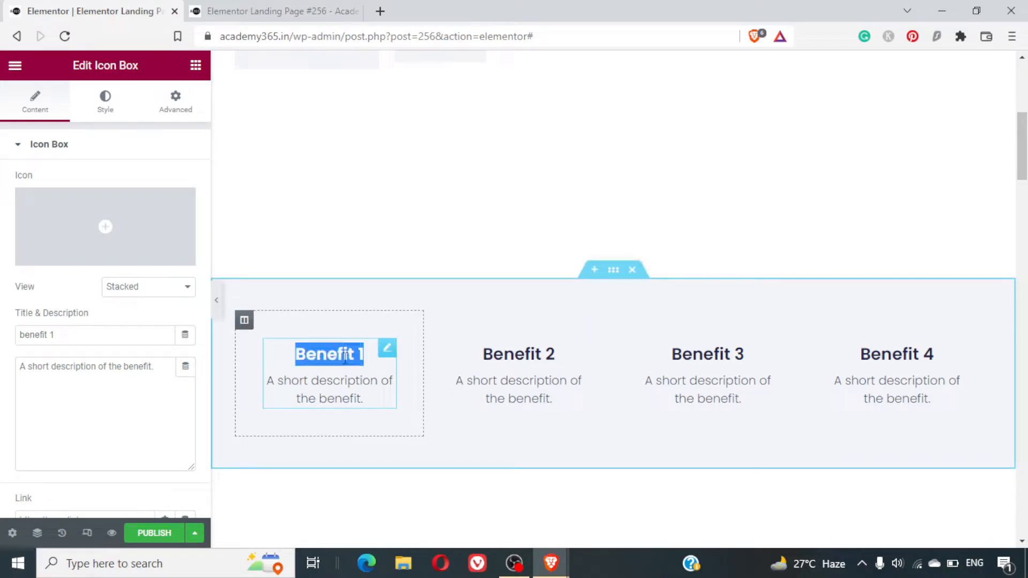
click(345, 361)
triple_click(345, 361)
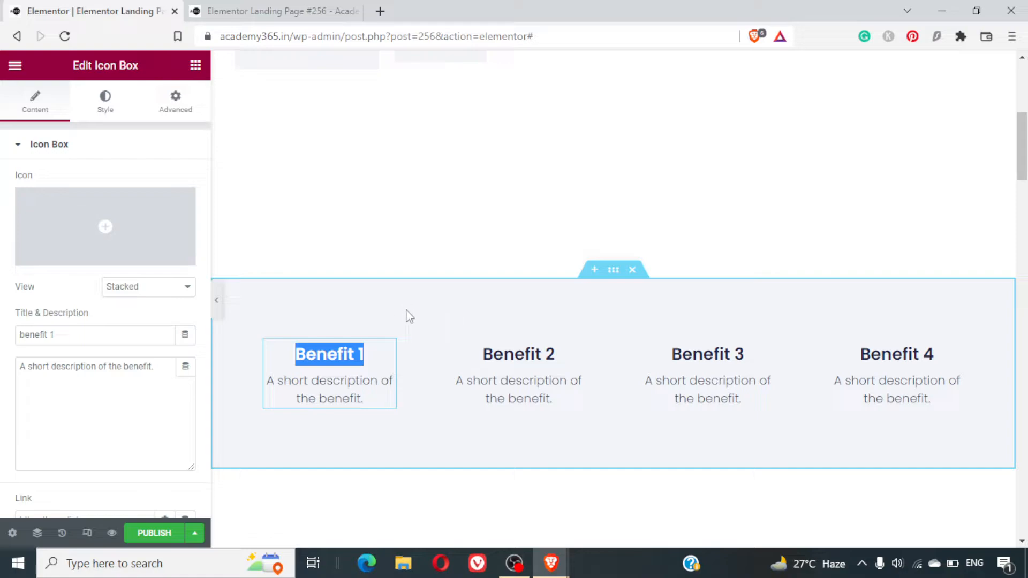
text(On Page)
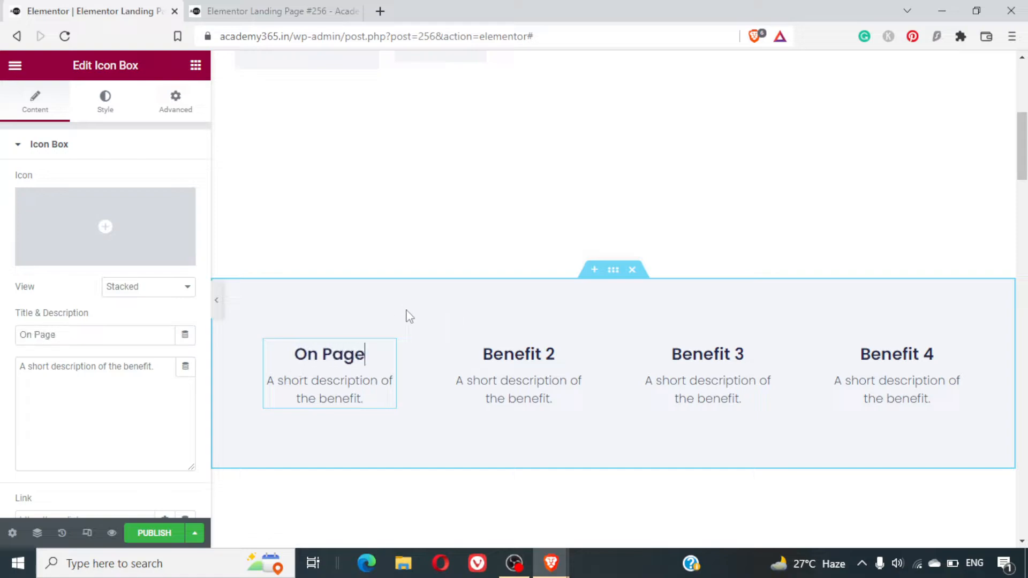
text( SEO)
- Replace the On Page SEO benefit box's description with "Fix all your website On Page SEO Issues"
triple_click(322, 382)
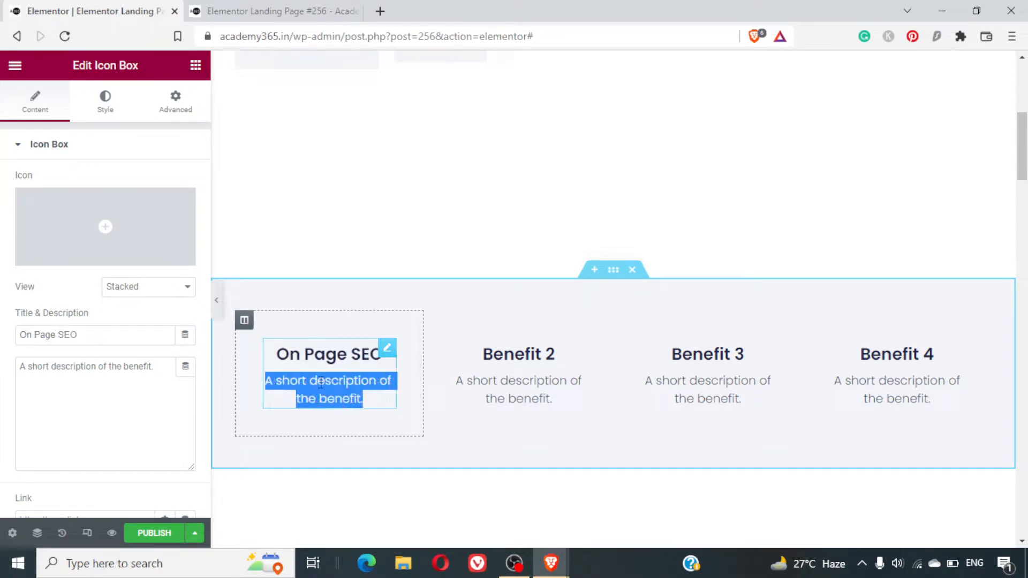
text(Learn eve)
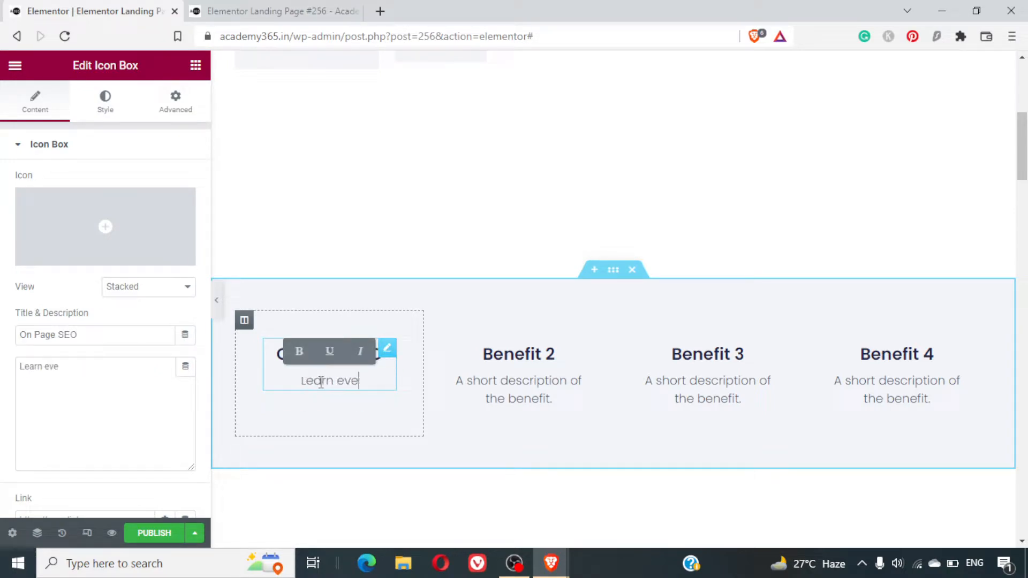
triple_click(321, 382)
text(Fix all your website S)
text(EO)
key(BackSpace)
key(BackSpace)
key(BackSpace)
text(ON)
key(Return)
text(p)
key(BackSpace)
key(BackSpace)
key(BackSpace)
text(n Page SEO Issues)
- Insert "Learn to" at the start of the On Page SEO description and copy the full text
key(Up)
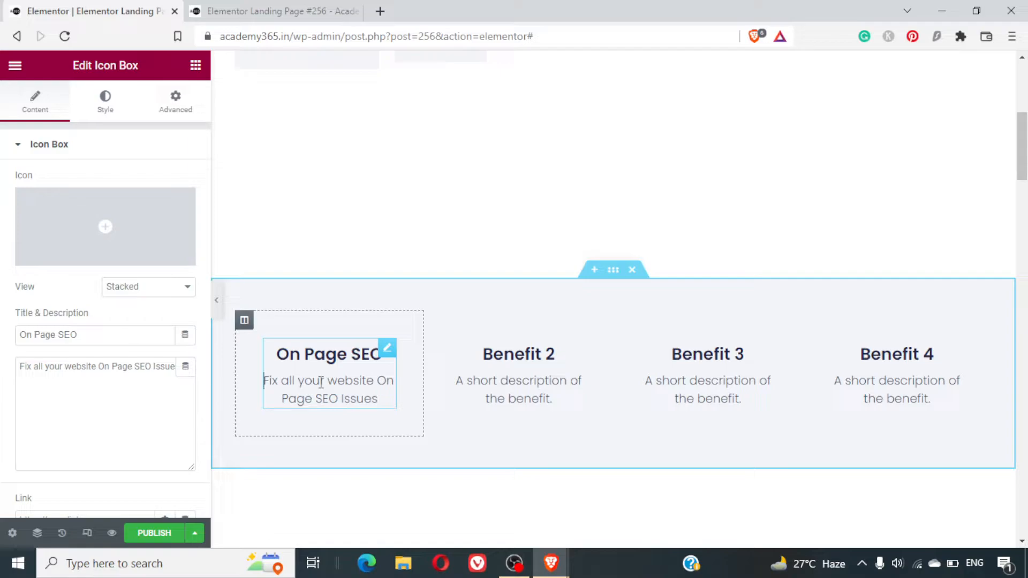
text(Learn to)
key(Home)
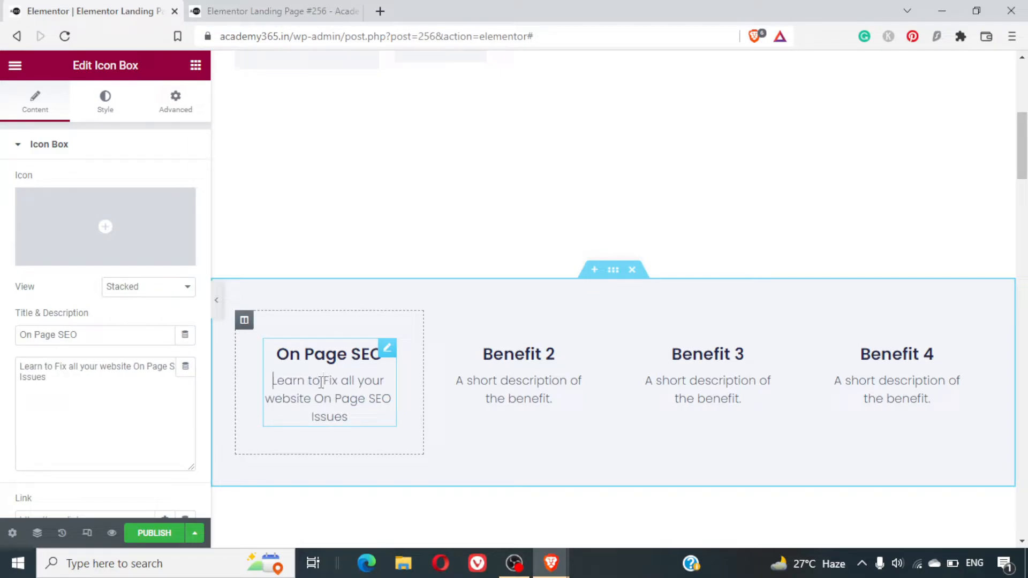
key(ctrl+a)
key(ctrl+c)
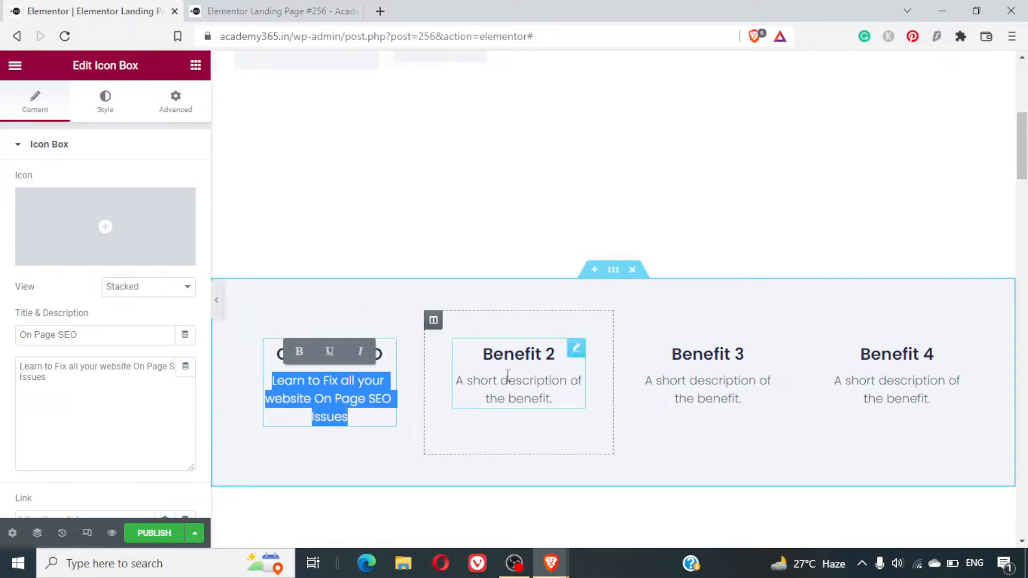
- Replace the second benefit box's title with "Keyword Research"
click(495, 363)
triple_click(494, 363)
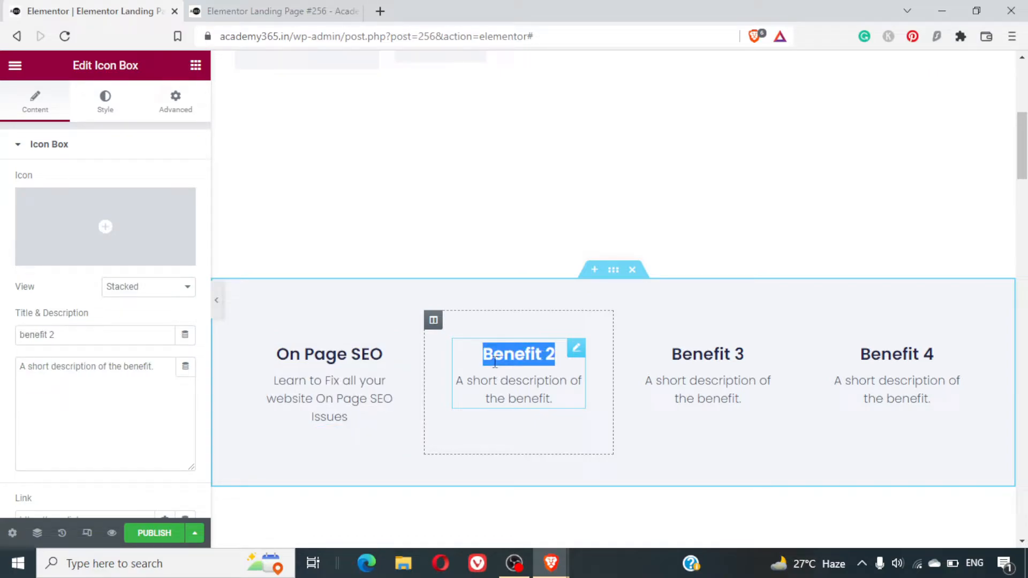
text(Keywords Research)
key(Up)
key(Down)
key(Up)
key(BackSpace)
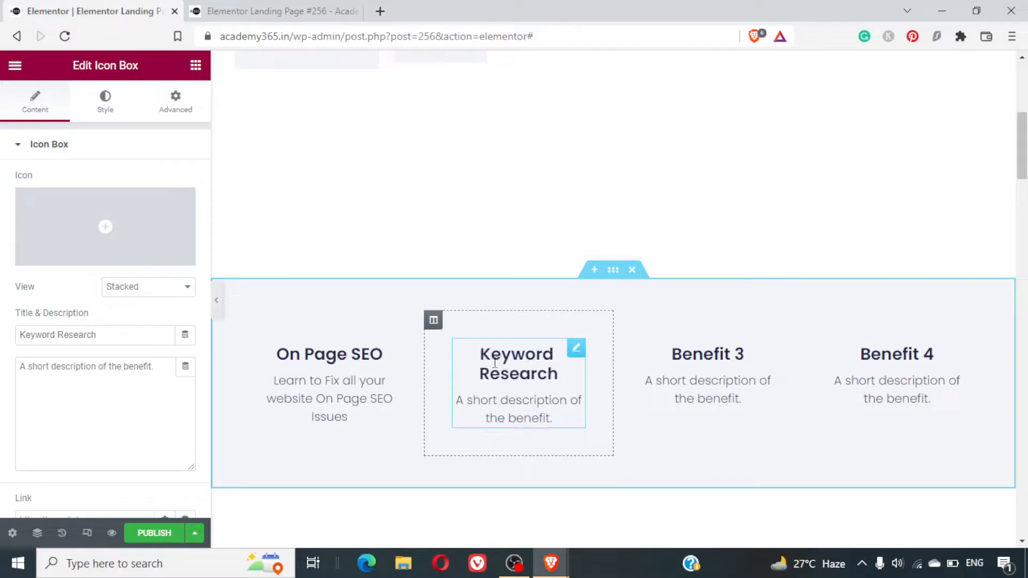
- Replace the Keyword Research box's placeholder description with the copied On Page SEO description
triple_click(518, 409)
key(ctrl+v)
click(517, 409)
key(Left)
key(shift+Down)
key(shift+Down)
key(End)
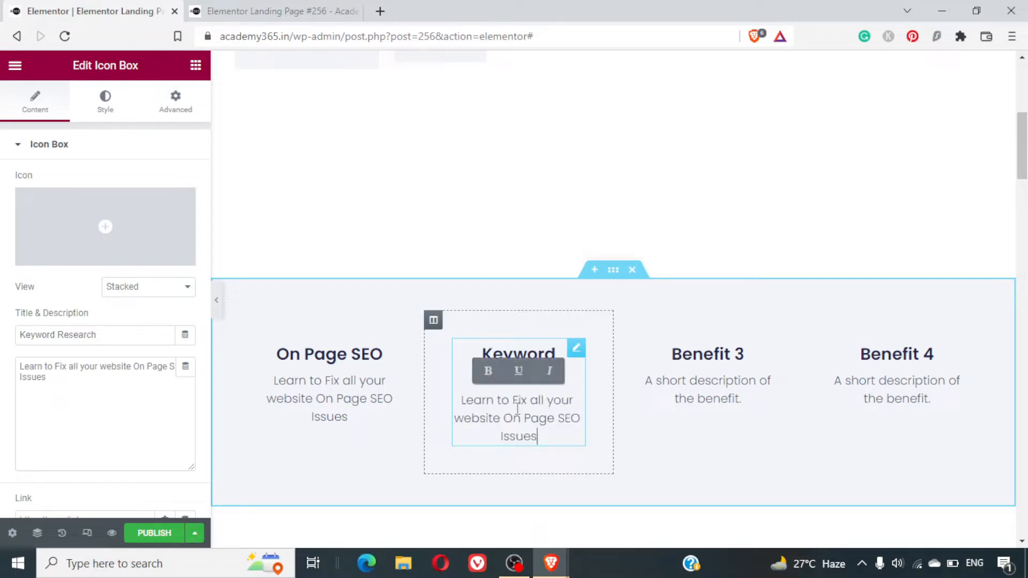
- Reword the Keyword Research description to "Learn how to find the best keywords for SEO"
key(BackSpace)
key(shift+Up)
key(shift+Left)
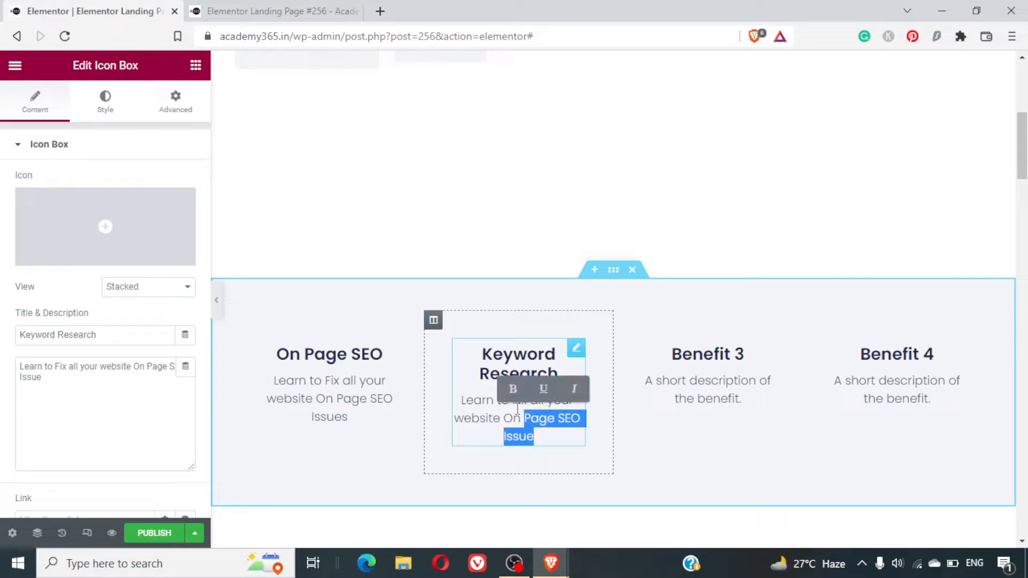
key(shift+Up)
key(shift+Left)
key(shift+Left)
key(shift+Left)
key(shift+Left)
text(h)
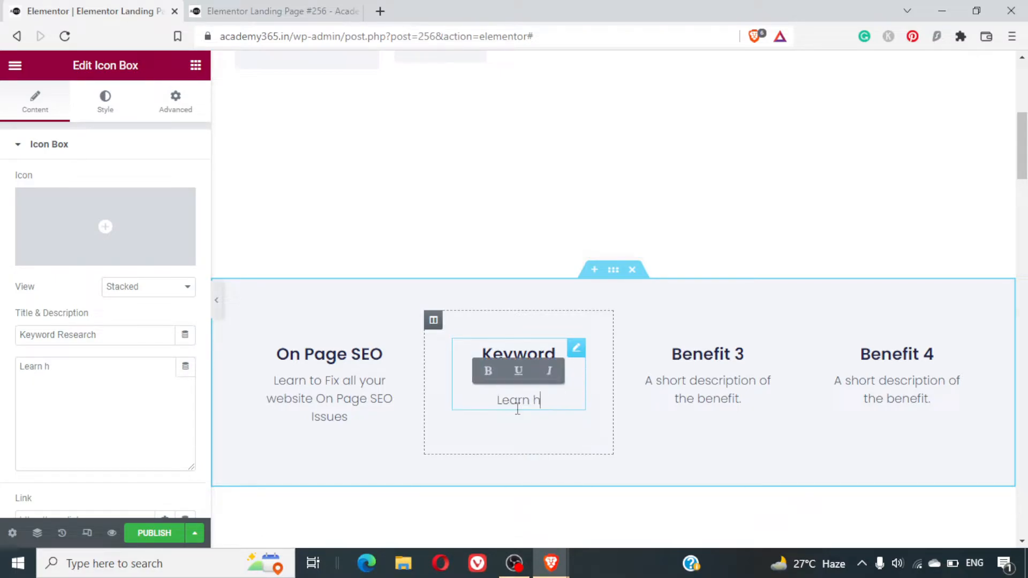
text(ow to find the bes)
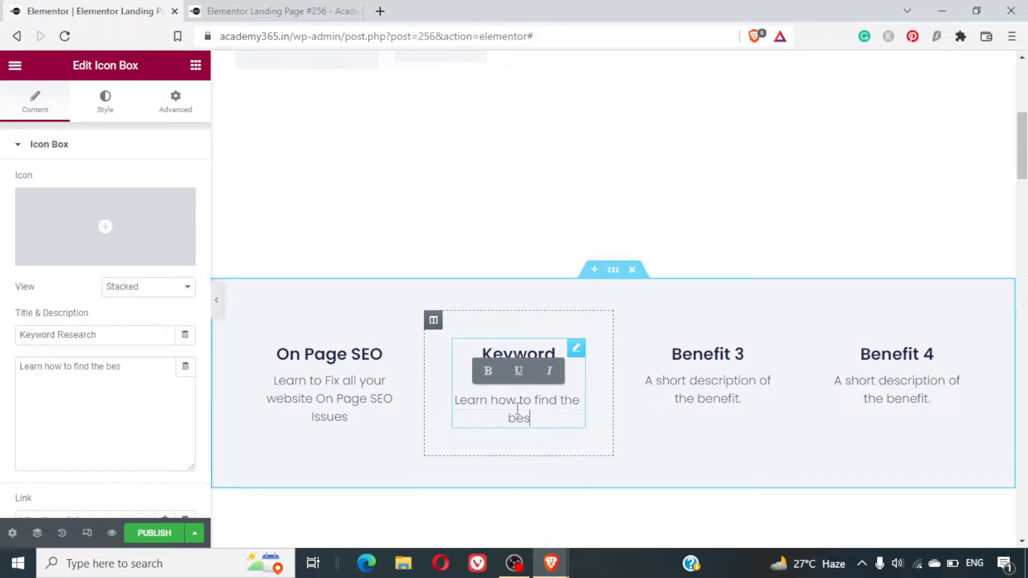
text(t keywords for SEO)
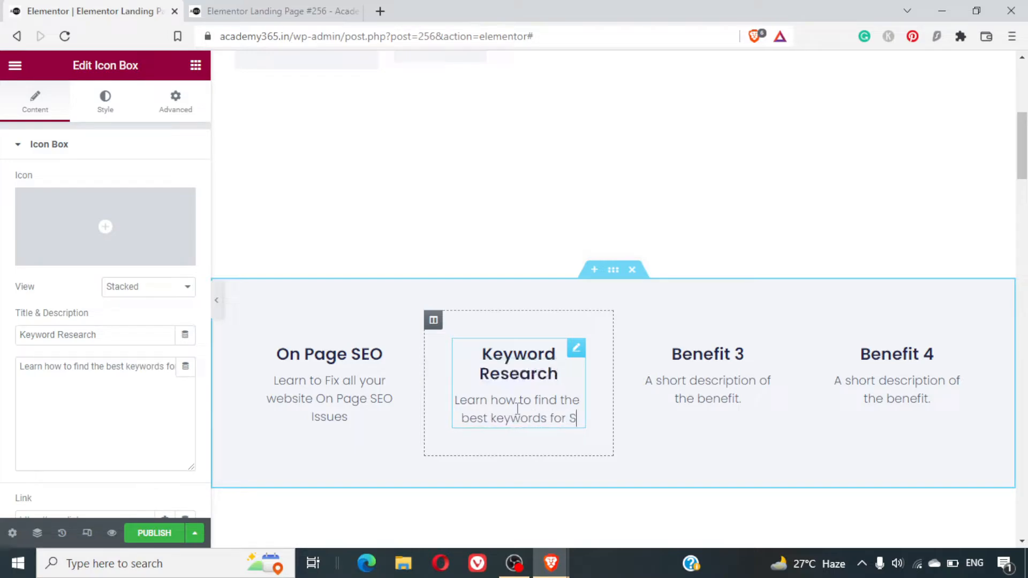
- Replace the third benefit box's title with "Off Page SEO"
triple_click(716, 353)
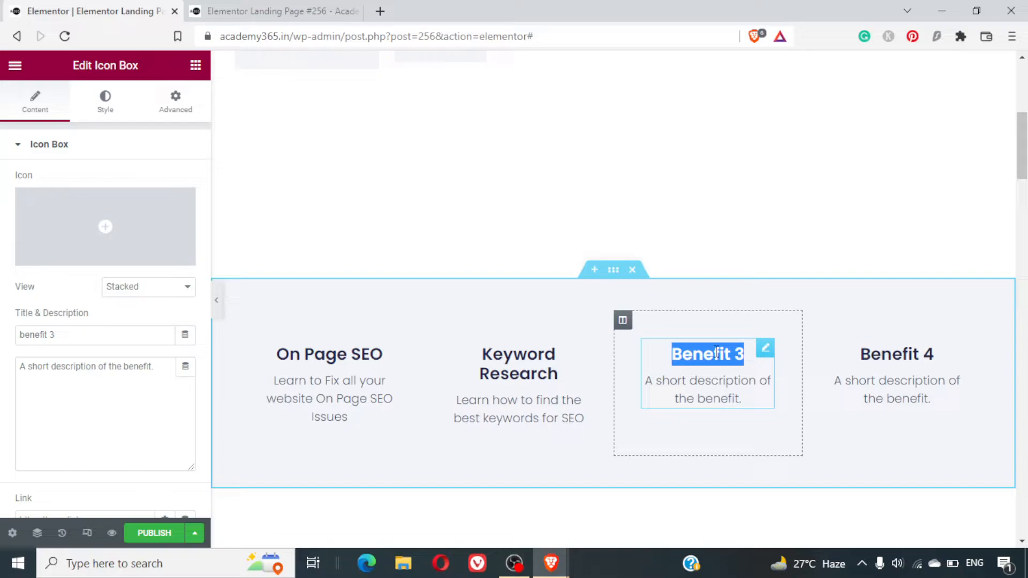
text(Off Page)
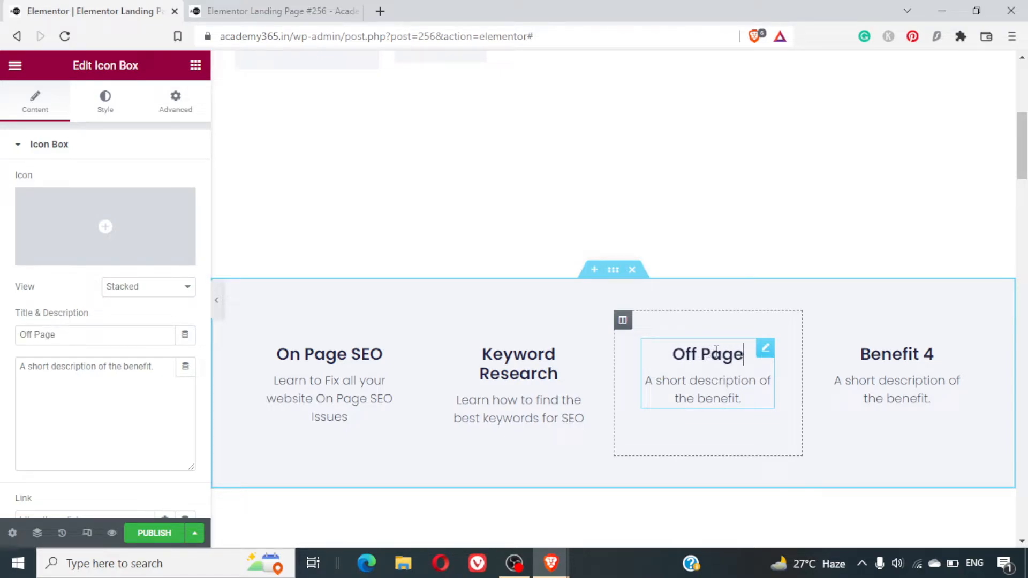
key(BackSpace)
text(e SEO)
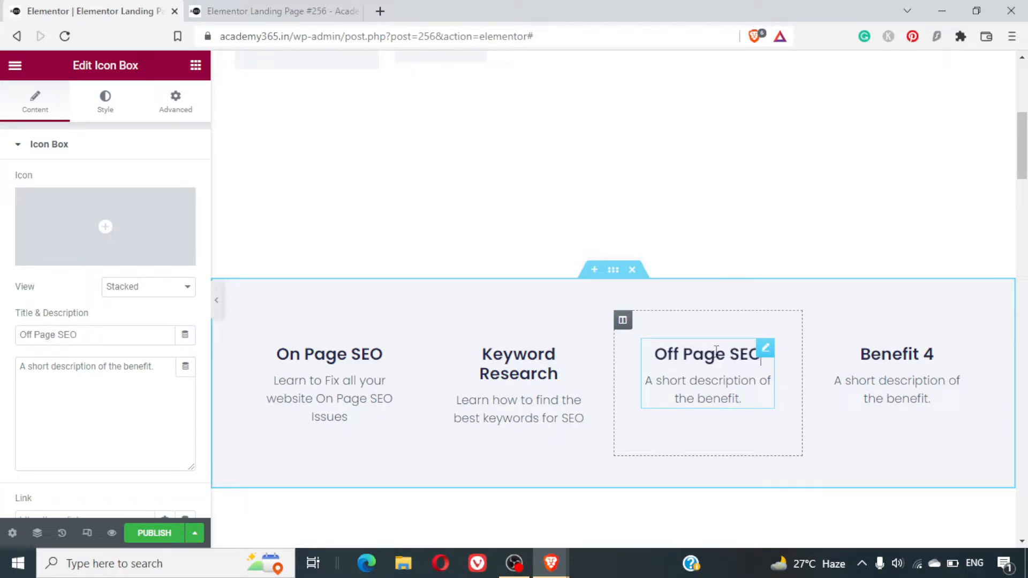
- Replace the Off Page SEO box's description with "Learn how to create Backlinks, that help you rank higher"
triple_click(735, 394)
text(Learn )
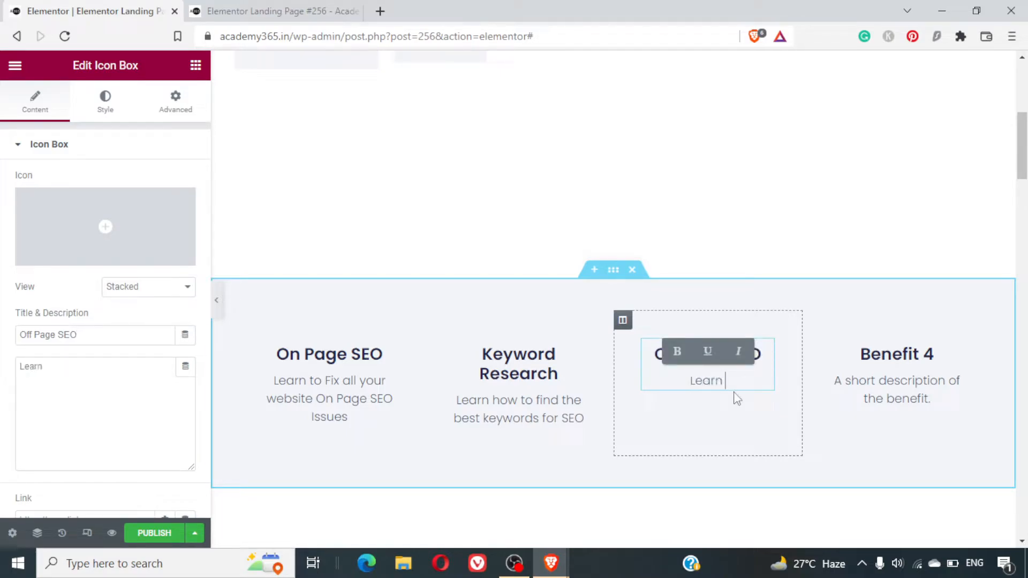
text(how to create Backlinks,)
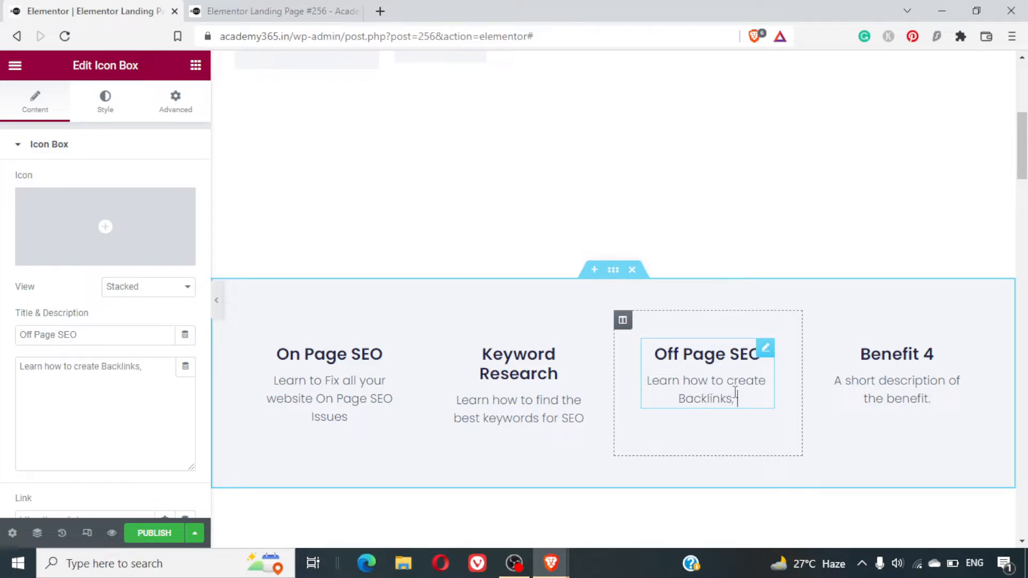
text( that h)
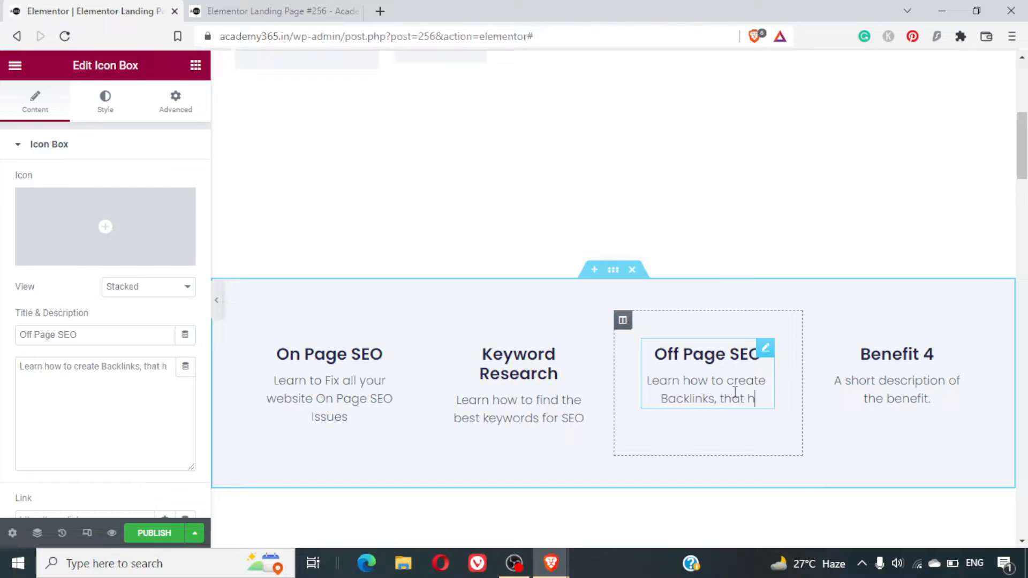
text(elp you rank higher)
- Replace the fourth benefit box's title with "Content Writing"
click(892, 359)
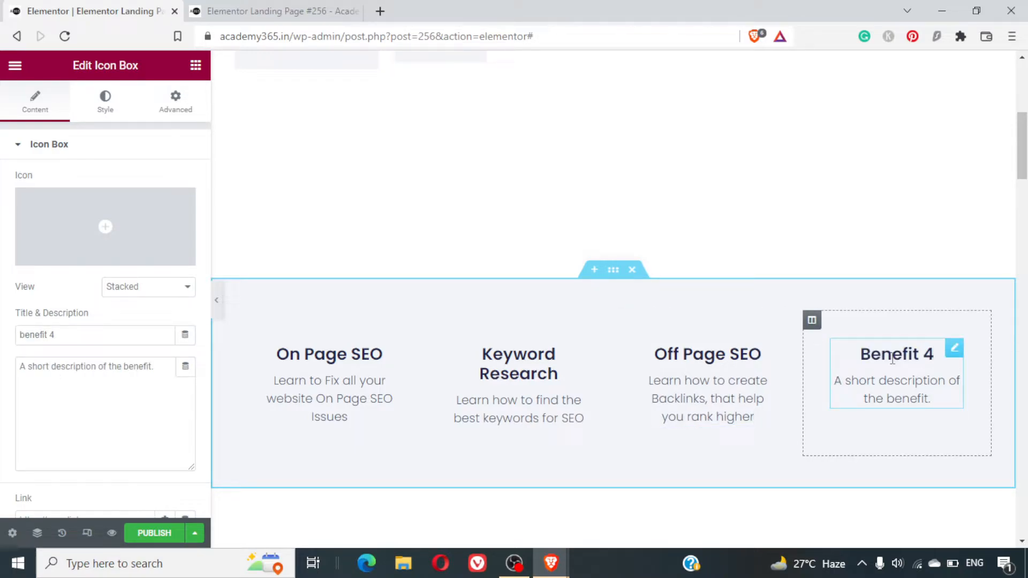
triple_click(892, 360)
text(Contne)
key(BackSpace)
key(BackSpace)
text(ent Wrint)
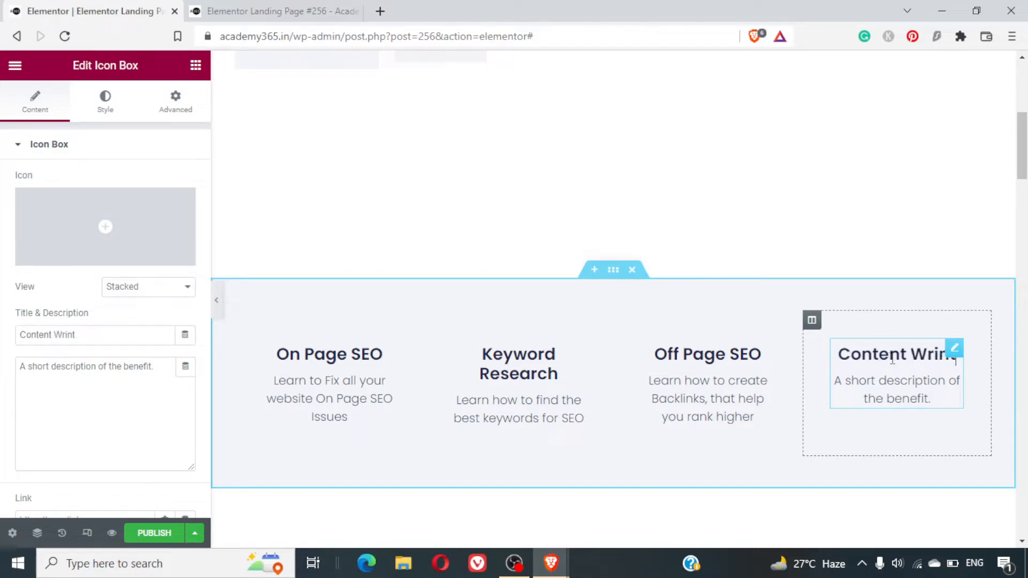
key(BackSpace)
key(BackSpace)
key(BackSpace)
text(iting)
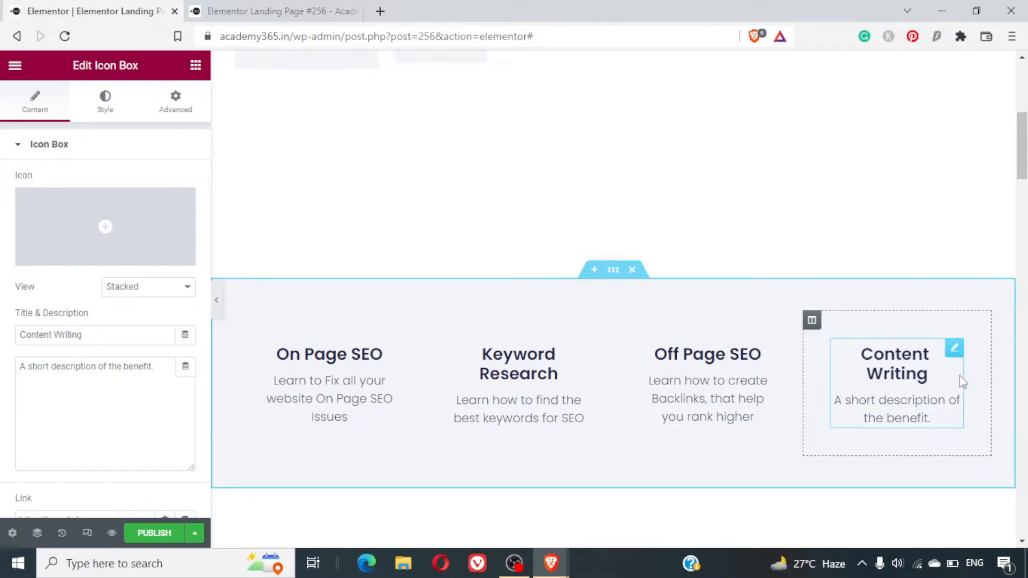
- Replace the Content Writing box's description with "Learn how to write content that ranks"
triple_click(887, 401)
text(Le)
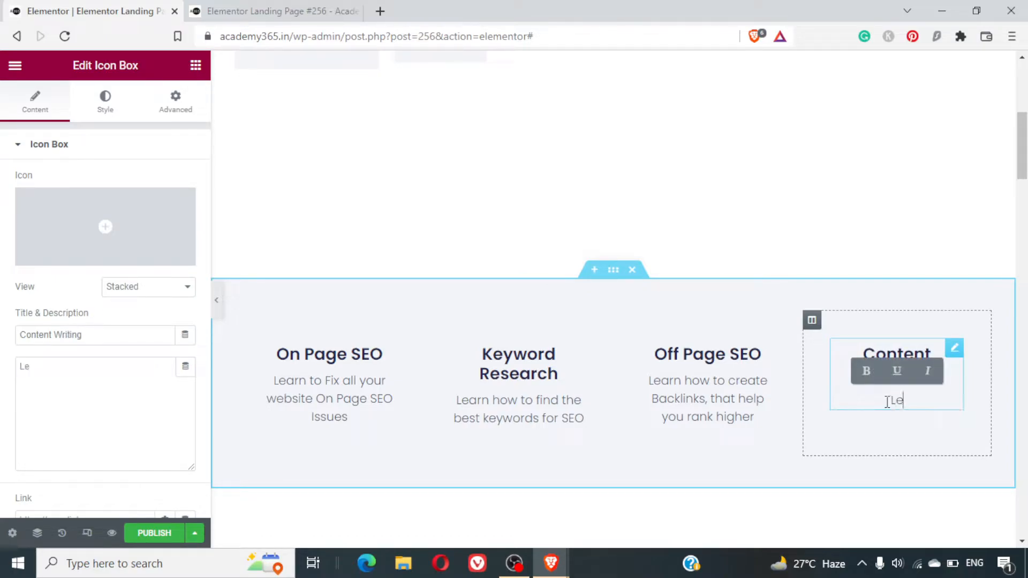
text(arn how to)
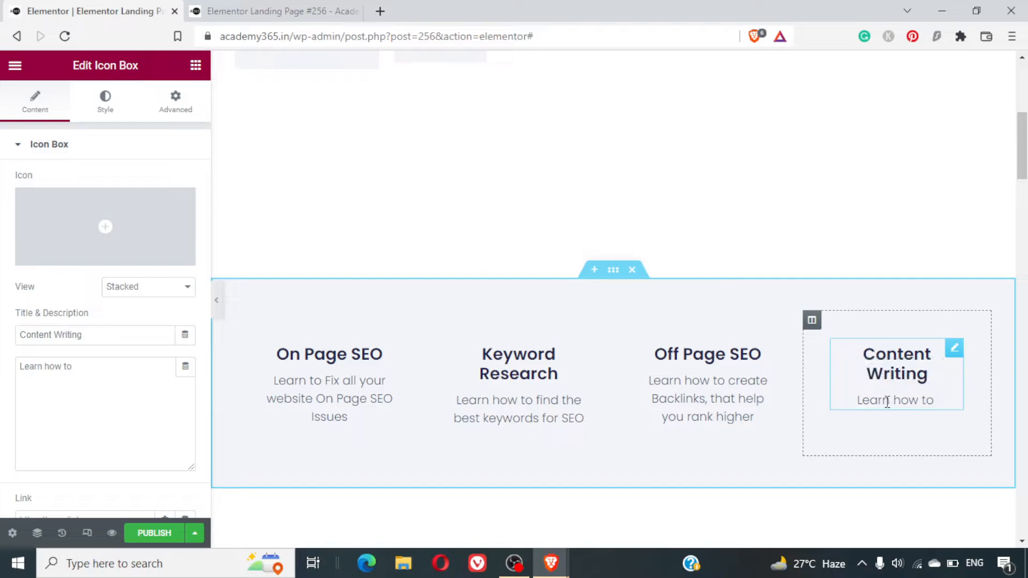
text( writte the)
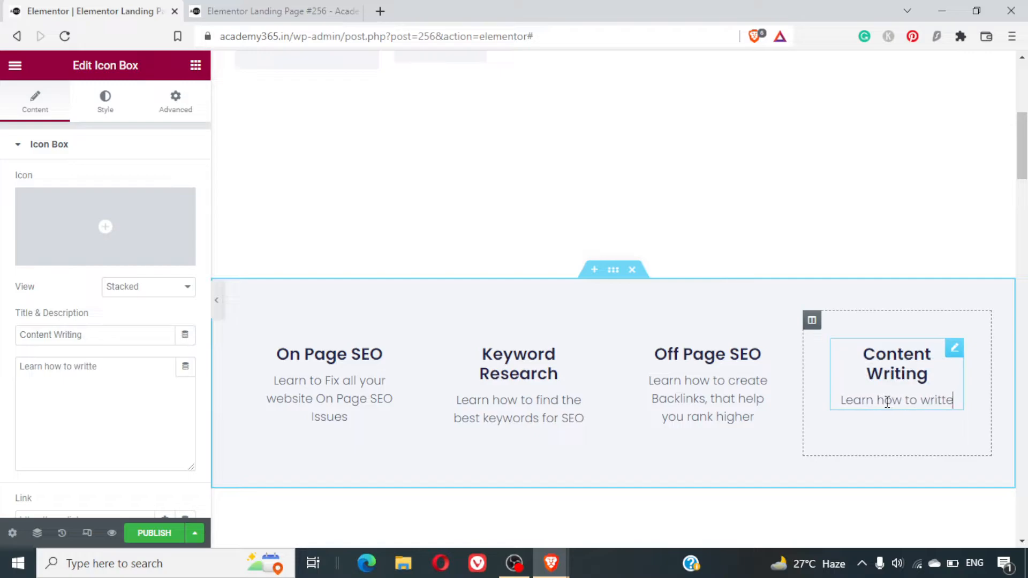
key(BackSpace)
key(BackSpace)
key(BackSpace)
key(BackSpace)
key(BackSpace)
key(BackSpace)
text(e content tha)
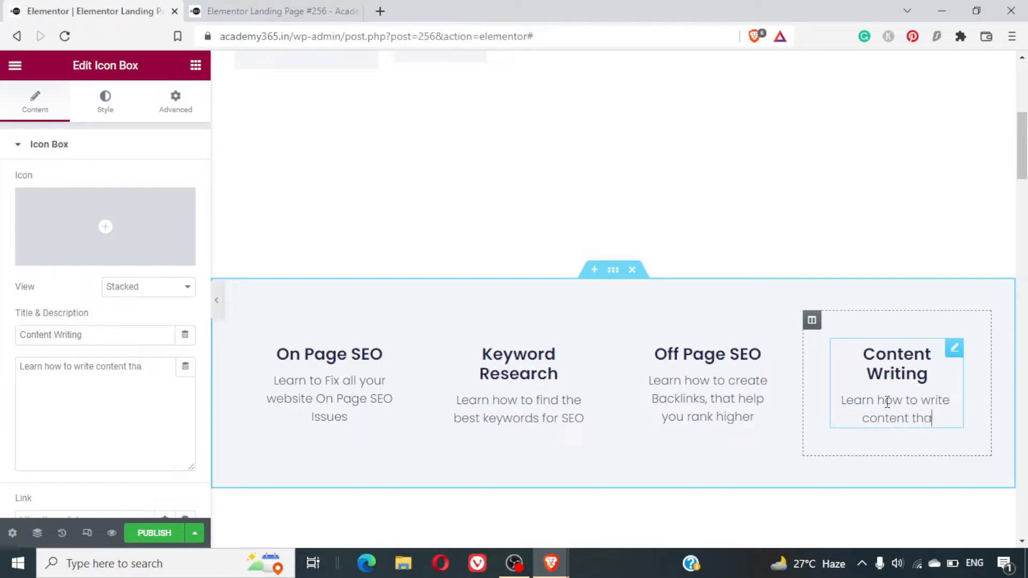
text(t ranks)
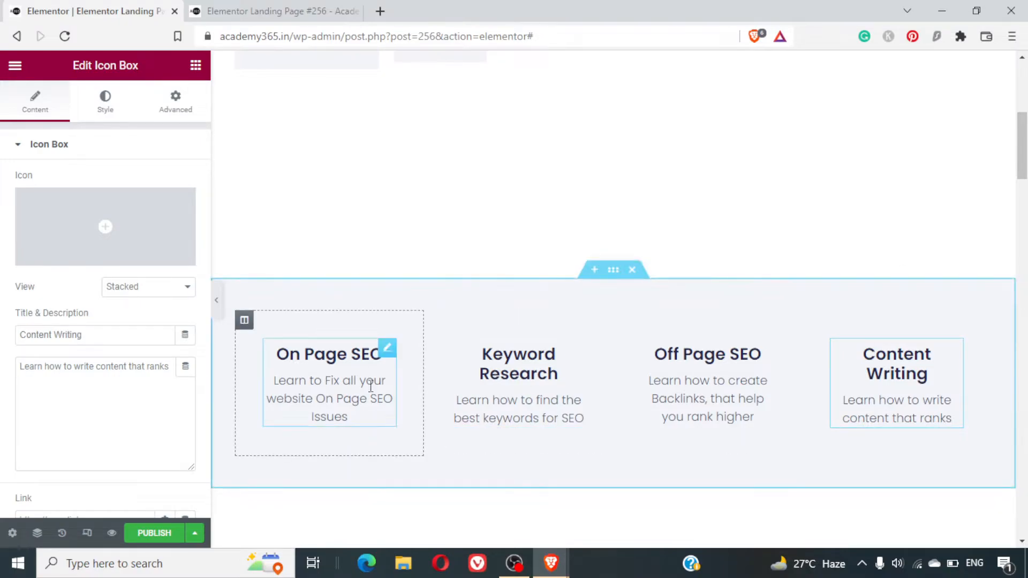
- Replace the product introduction heading below the benefits section with "Don't go by our Words"
scroll(420, 353, down, 6)
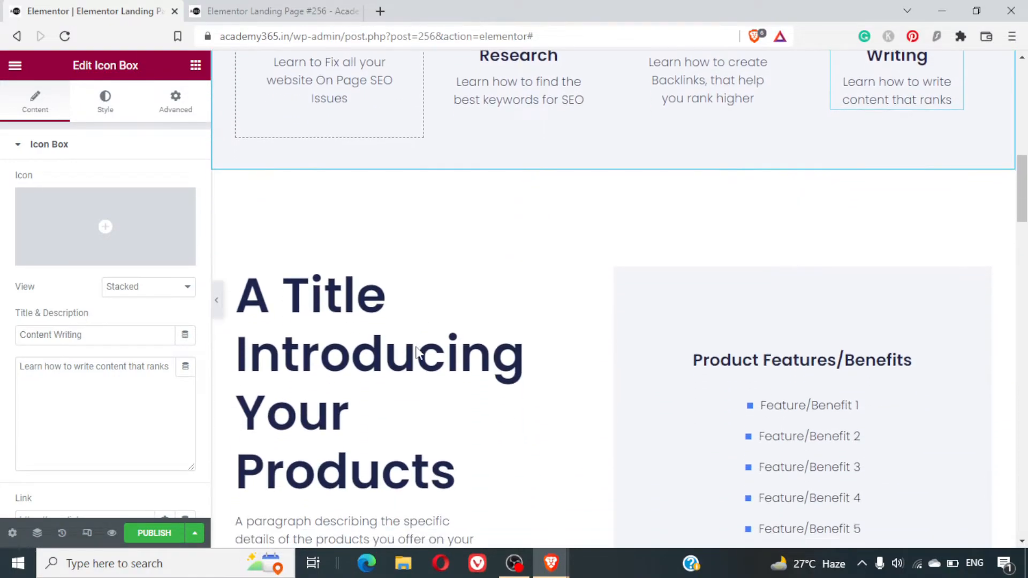
scroll(418, 347, down, 8)
scroll(416, 349, up, 6)
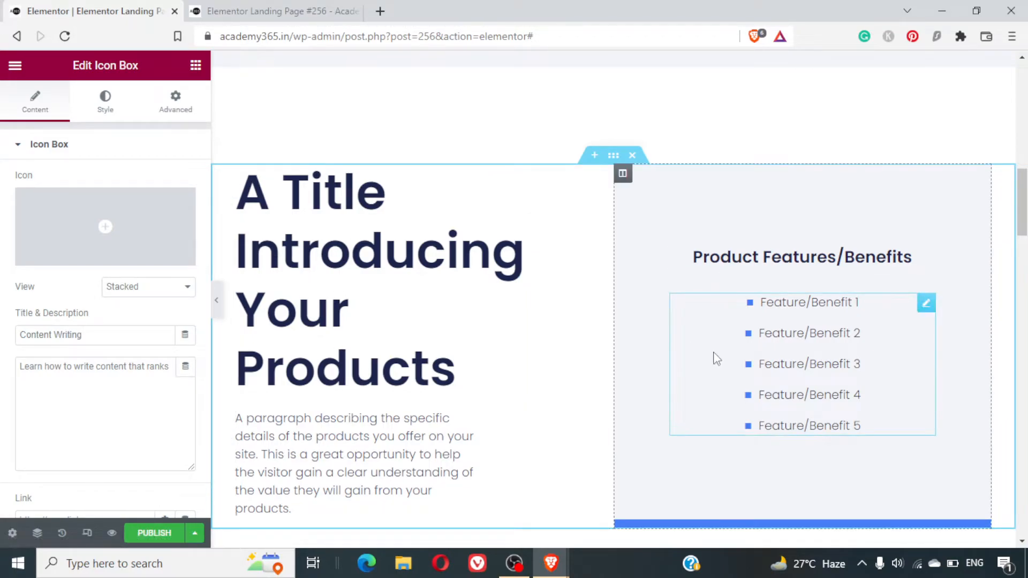
scroll(715, 358, down, 2)
scroll(714, 357, up, 4)
click(397, 361)
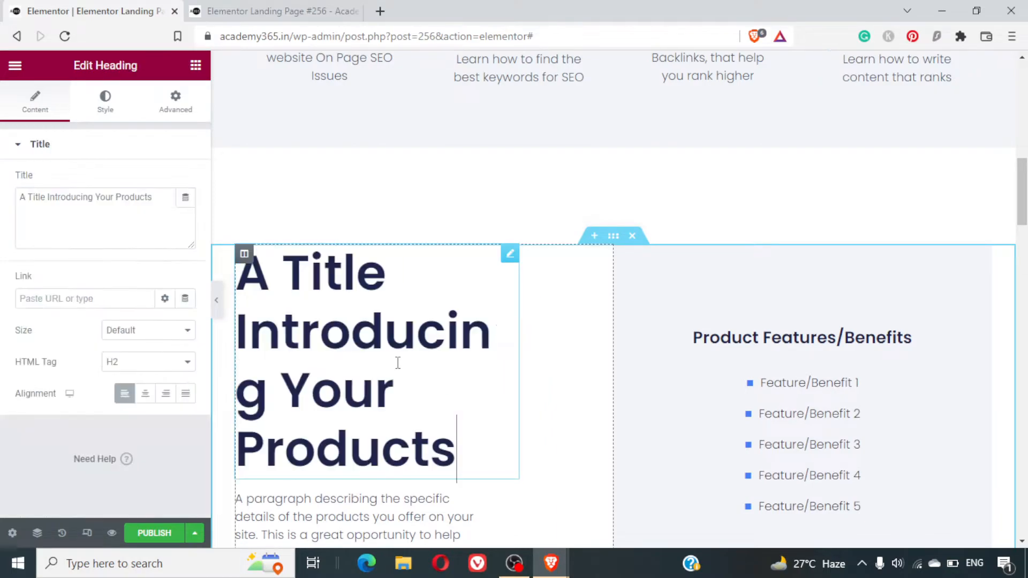
triple_click(398, 363)
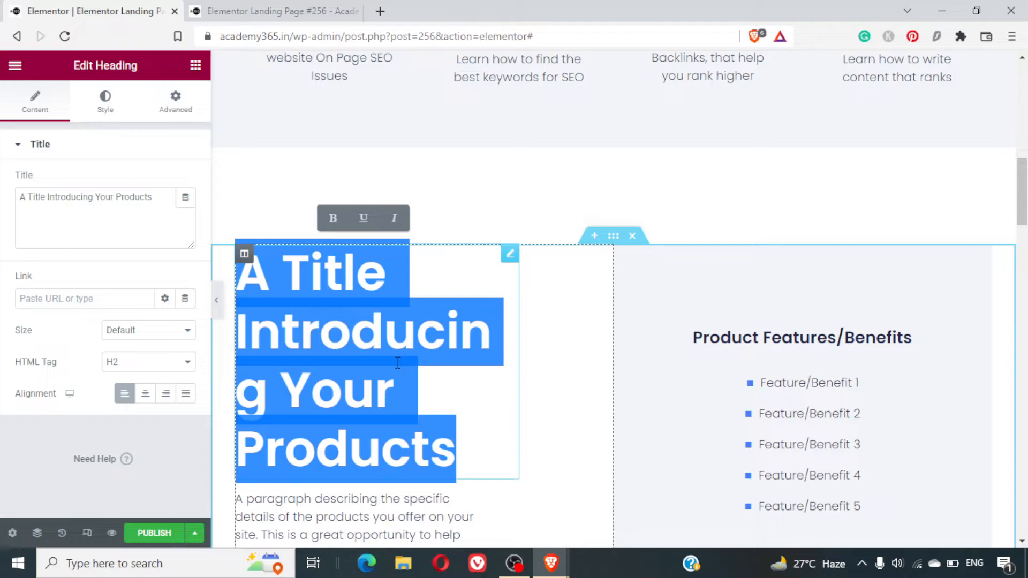
text(Don)
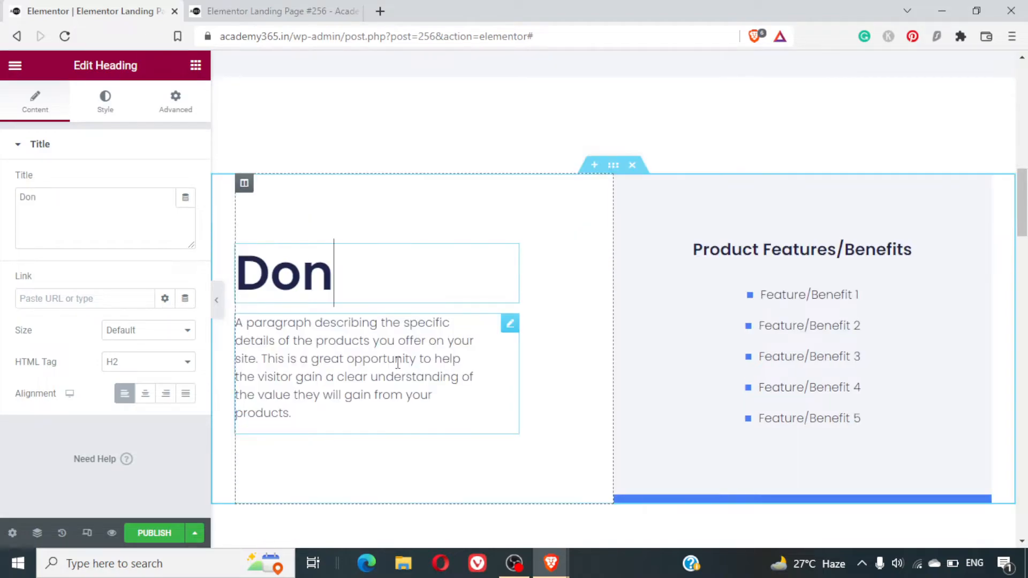
text('t go by our )
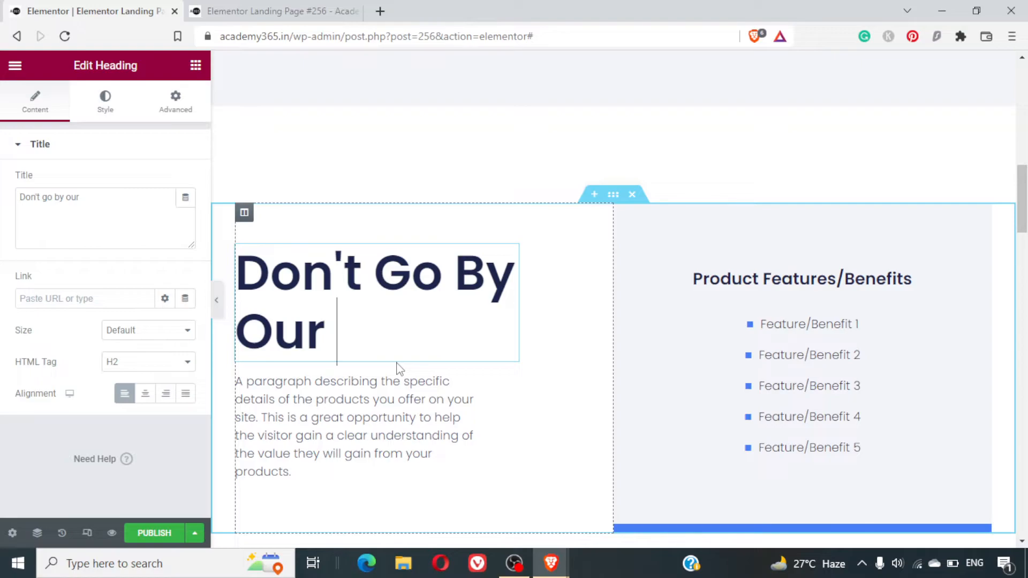
text(Words)
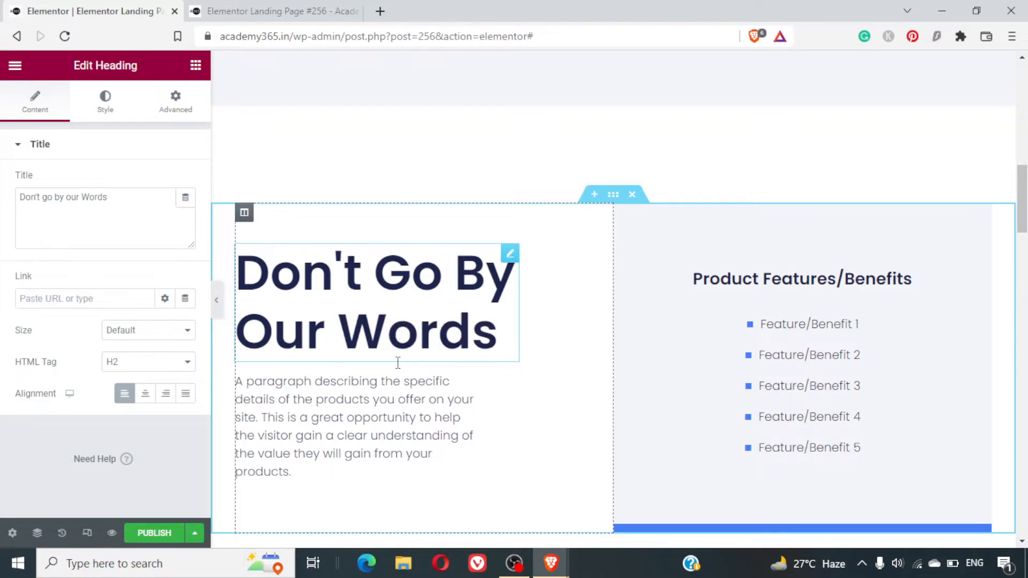
text( learn)
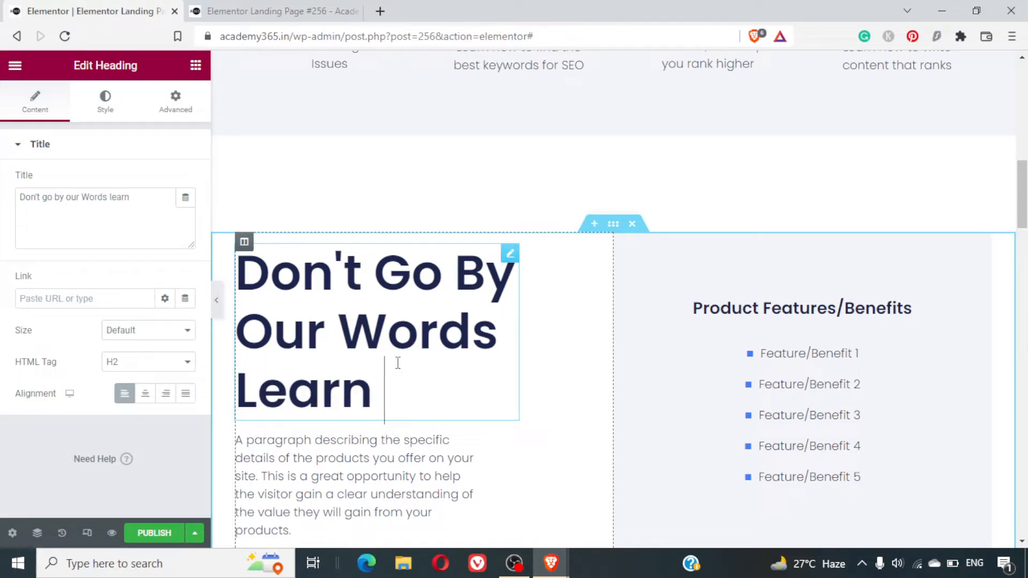
key(BackSpace)
key(BackSpace)
key(BackSpace)
key(BackSpace)
- Extend the "Don't go by our Words" heading with "Checkout our Demo Lecture"
key(BackSpace)
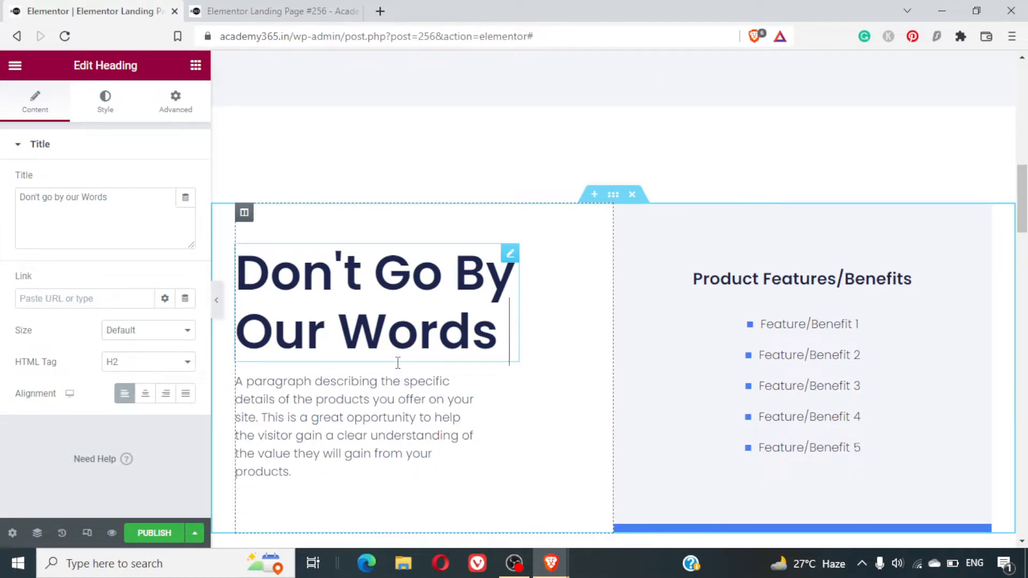
text(G)
key(BackSpace)
text(Checkout Our Dem)
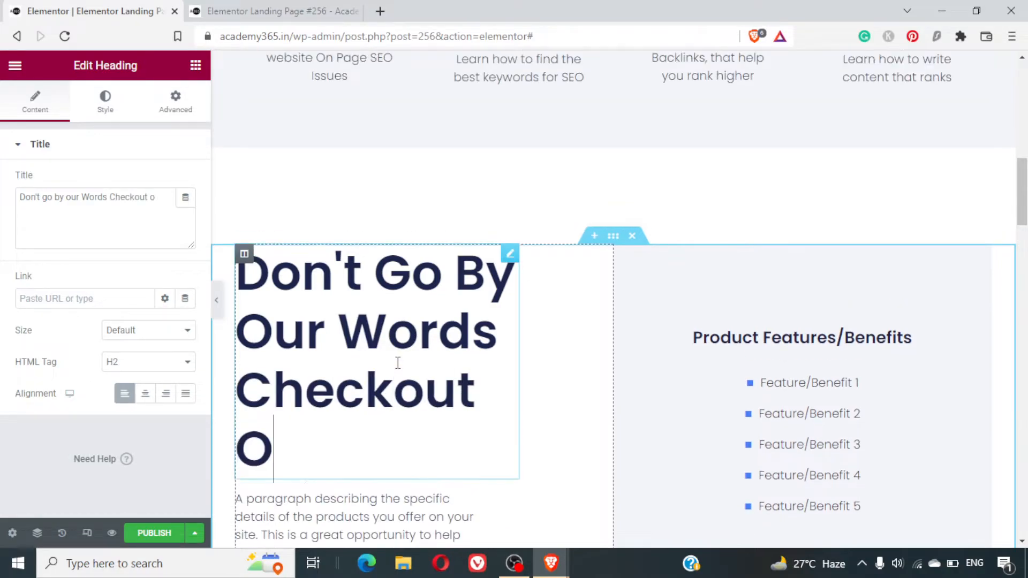
text(o)
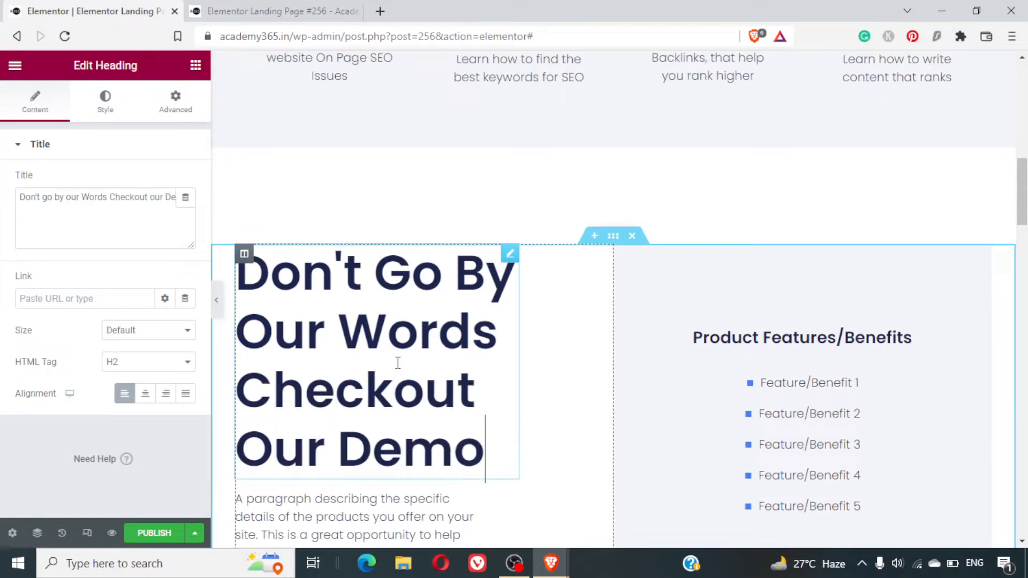
text( Lecture)
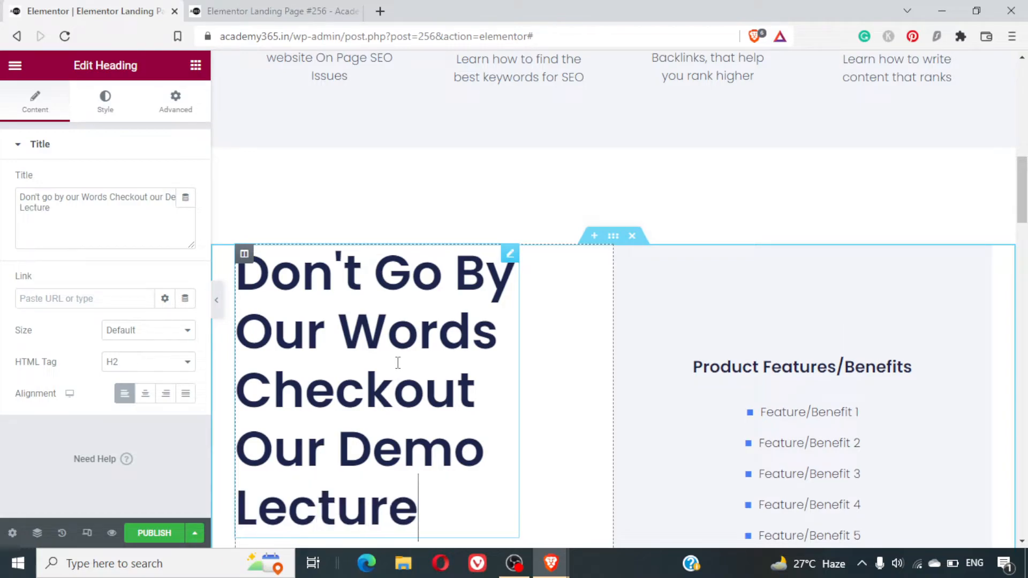
- Replace the paragraph below the demo lecture heading with "Click here to Sign up for more Free Demo"
scroll(576, 378, down, 5)
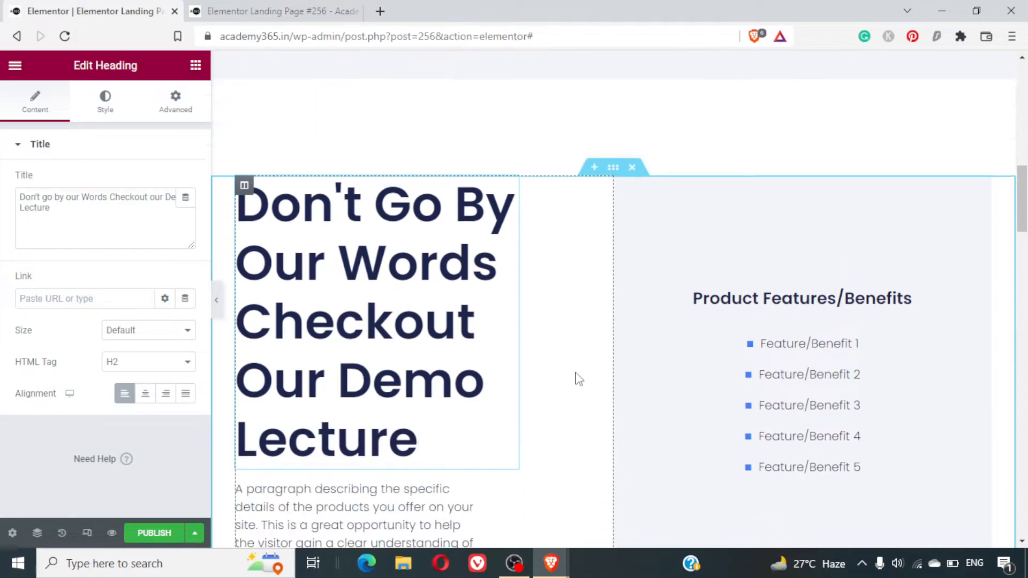
click(337, 325)
double_click(337, 325)
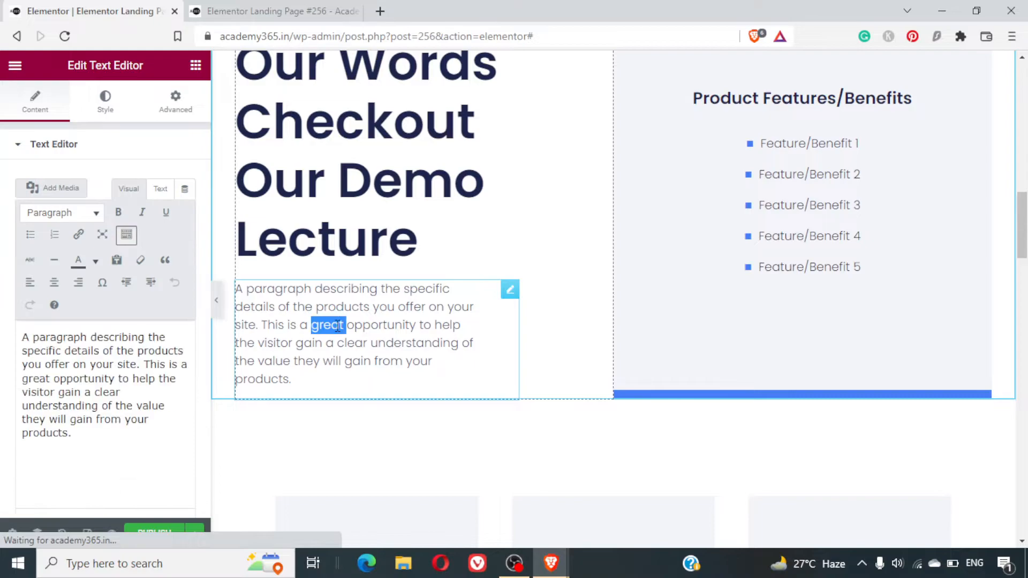
click(338, 325)
key(BackSpace)
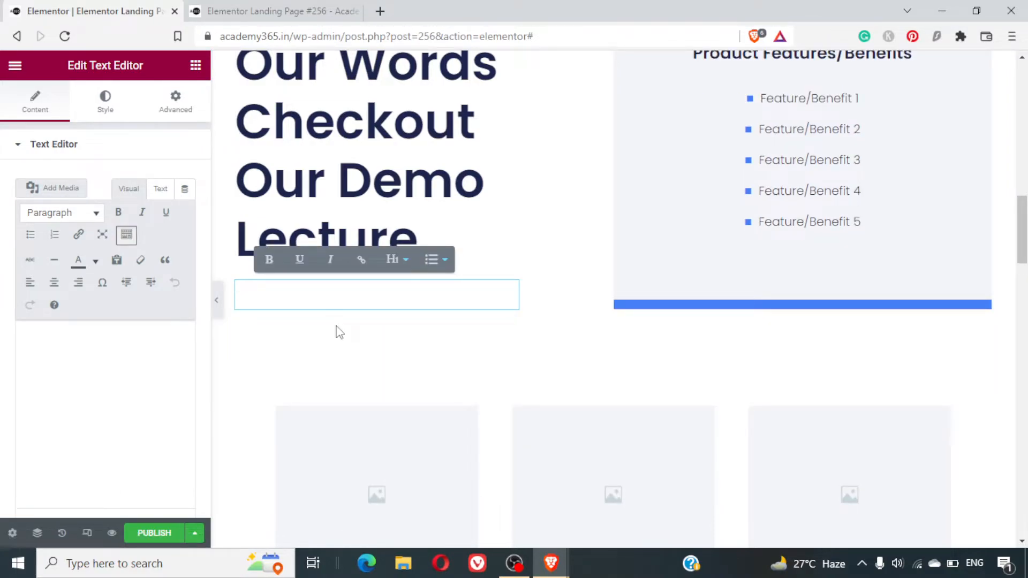
text(Click here to Sign up for Free Demo)
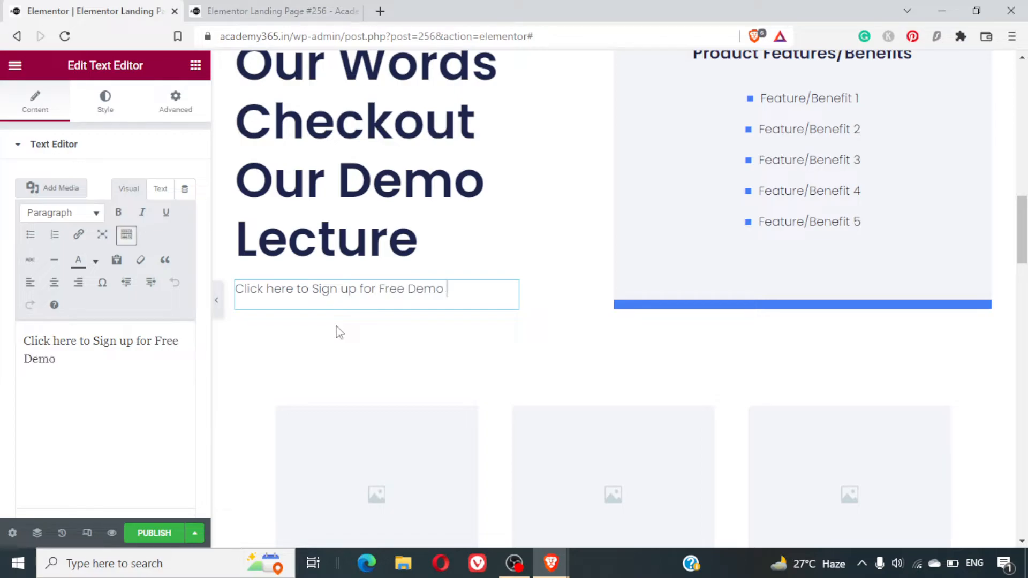
key(ctrl+a)
key(Left)
text(more)
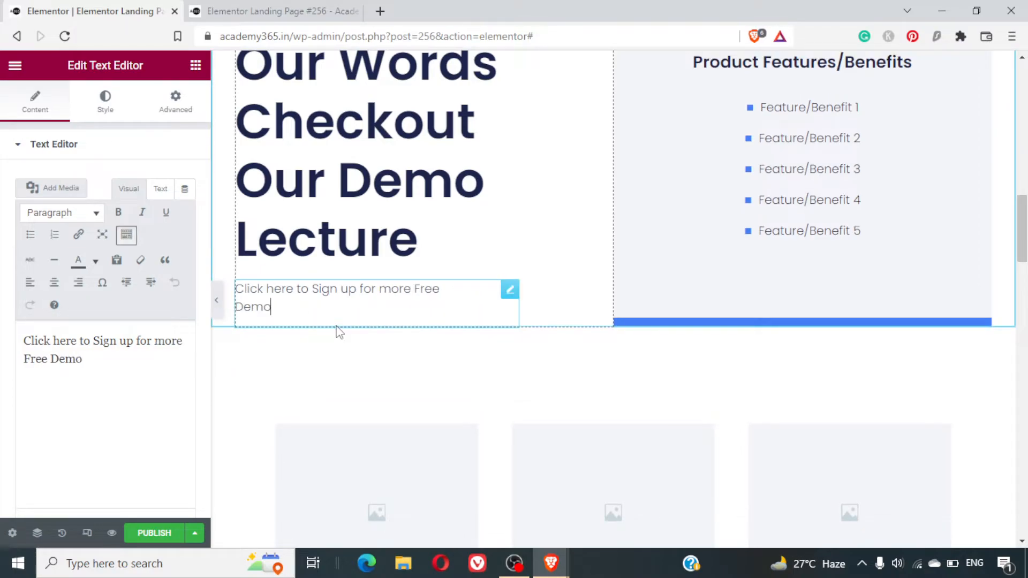
- Try to link the sign-up sentence to "#", and remove the stray linked character from its beginning
key(ctrl+shift+Left)
key(ctrl+shift+Left)
key(ctrl+a)
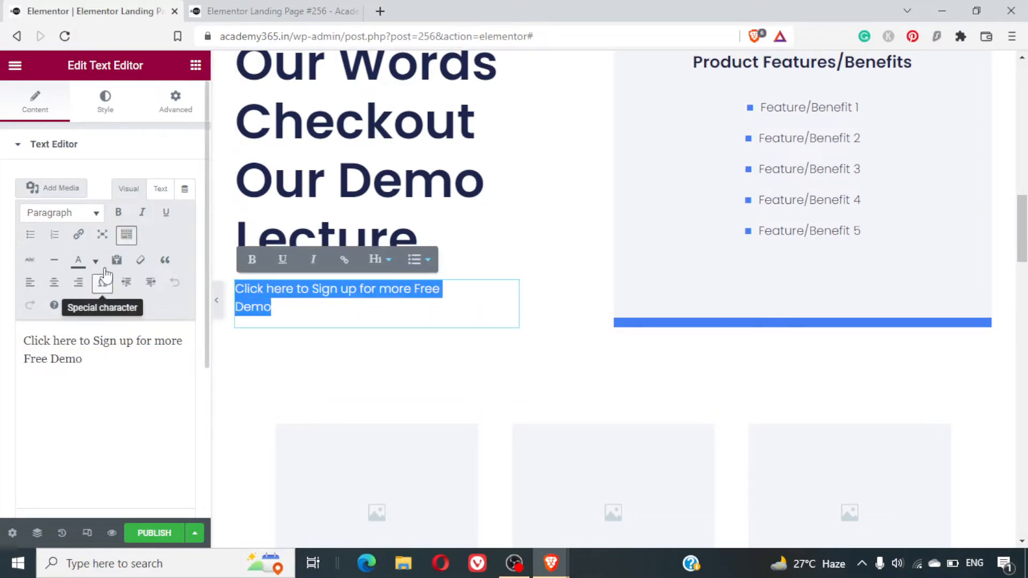
click(79, 236)
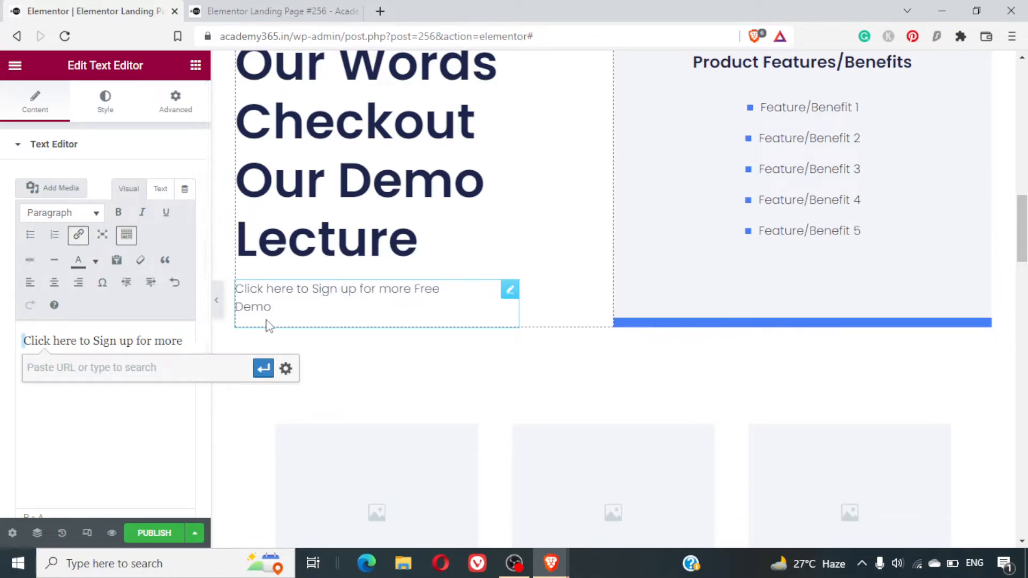
text(#)
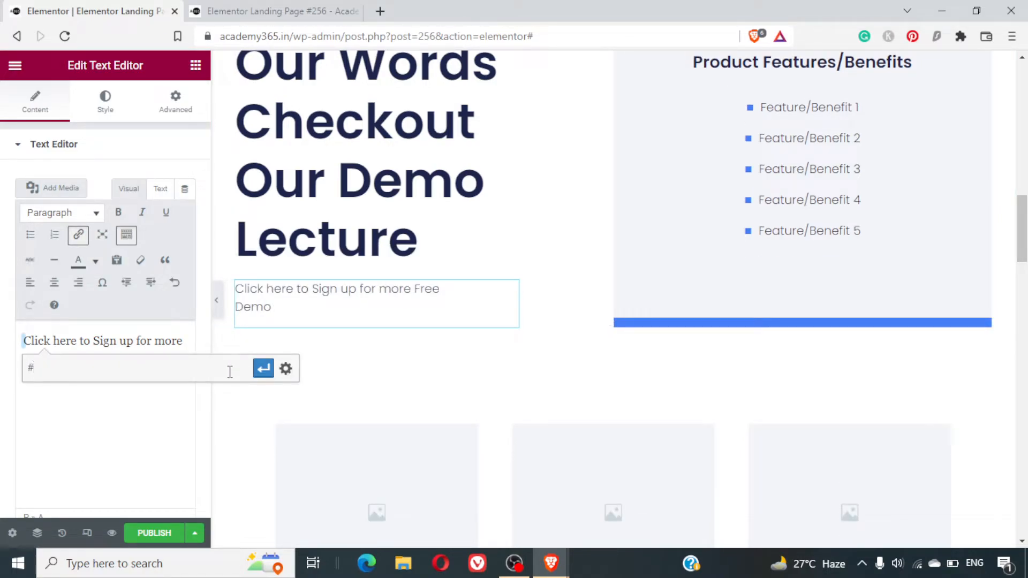
click(262, 369)
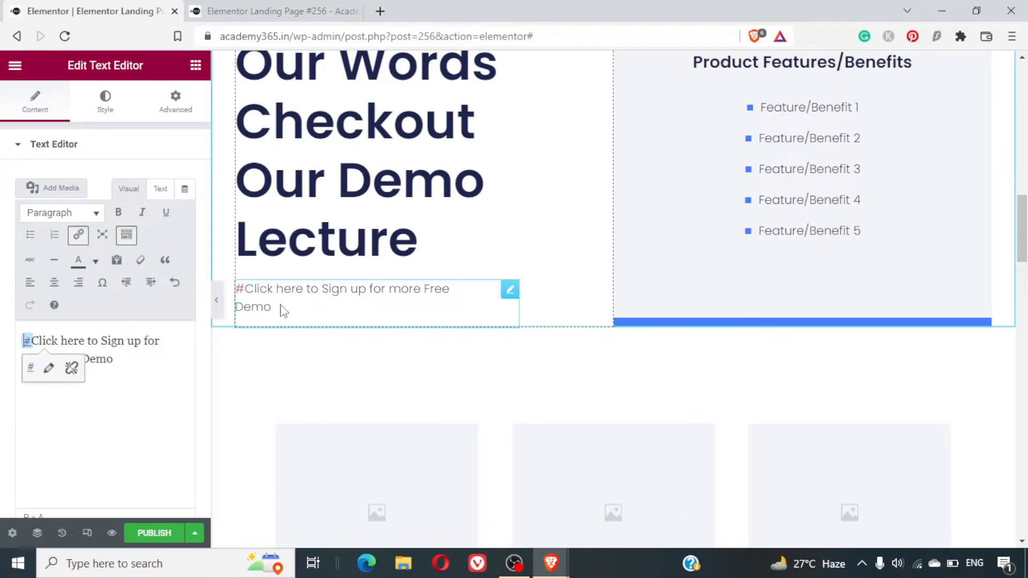
click(249, 290)
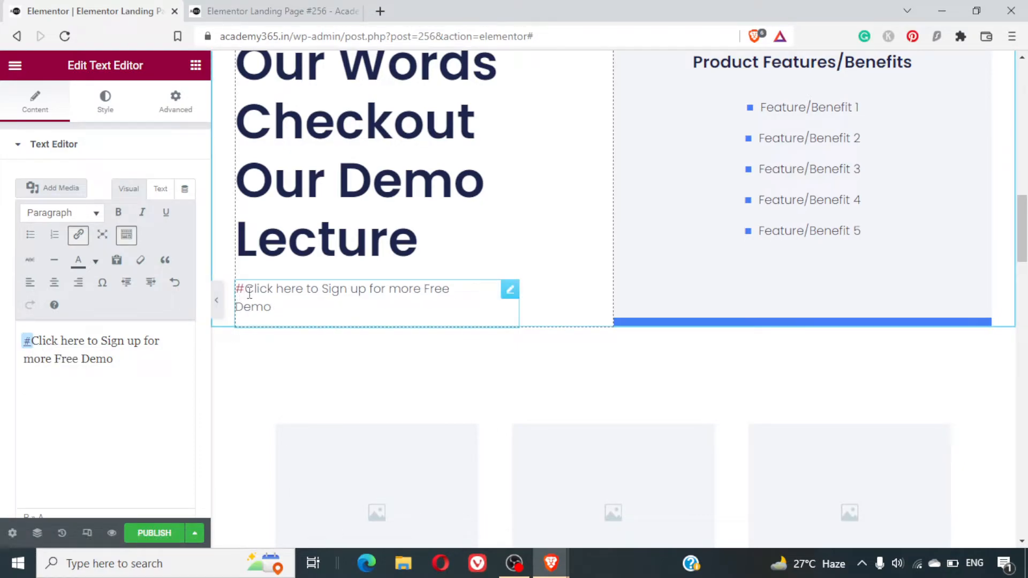
key(BackSpace)
- Link the whole sentence "Click here to Sign up for more Free Demo" to "#"
key(ctrl+a)
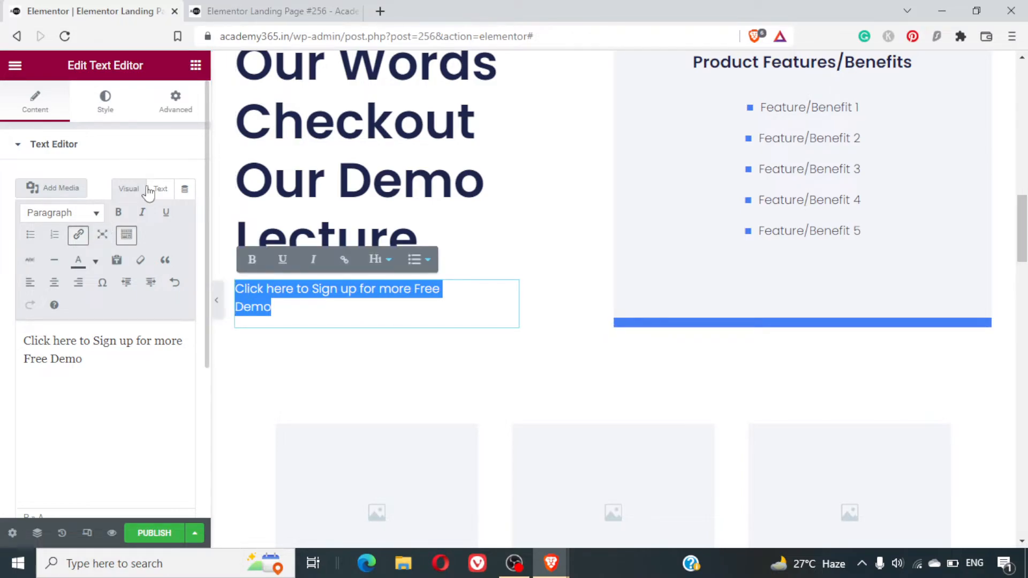
triple_click(97, 357)
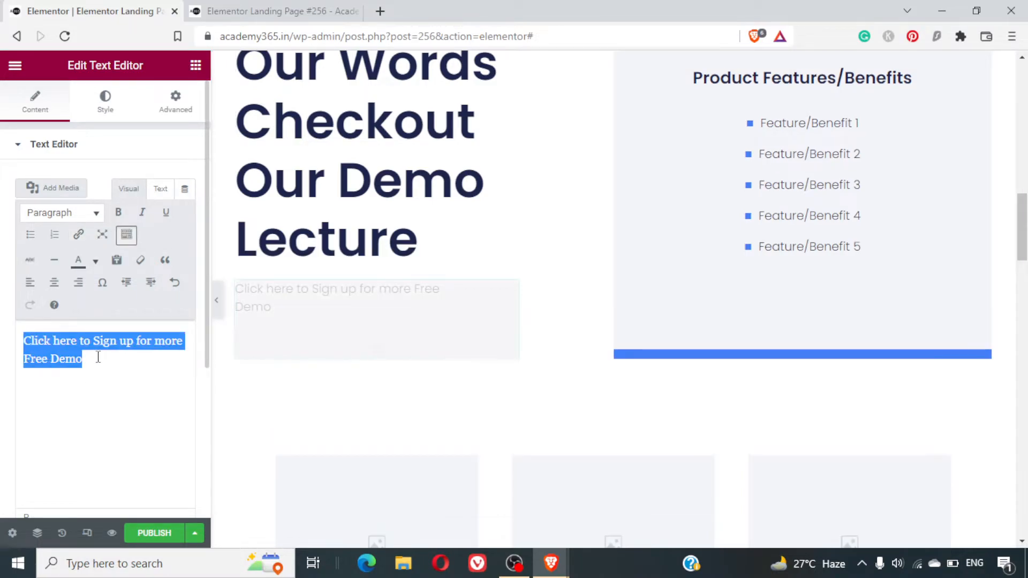
click(80, 236)
text(#)
key(Return)
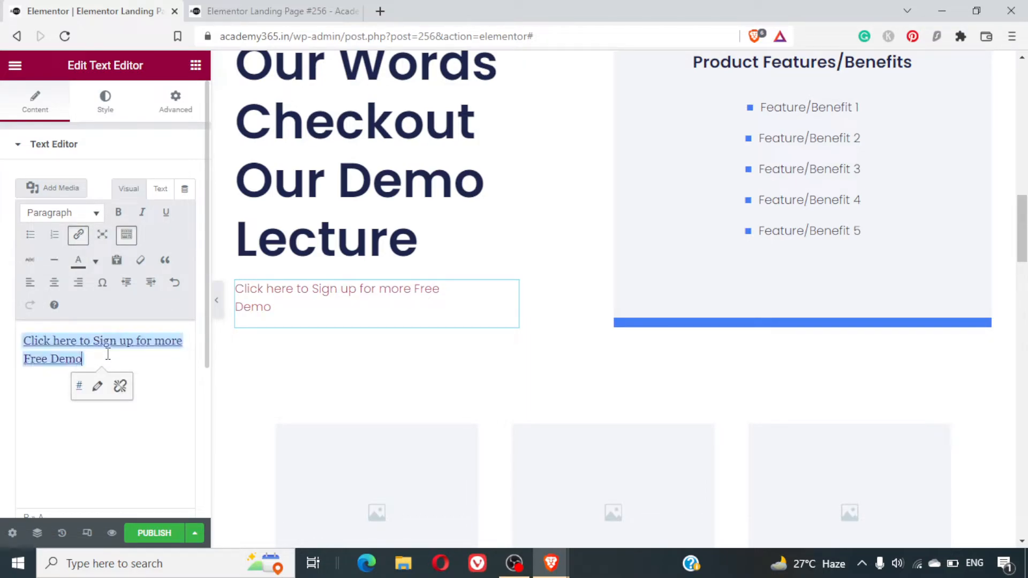
- Replace the "Product Features/Benefits" title with "Demo Video Lecture"
scroll(384, 361, up, 6)
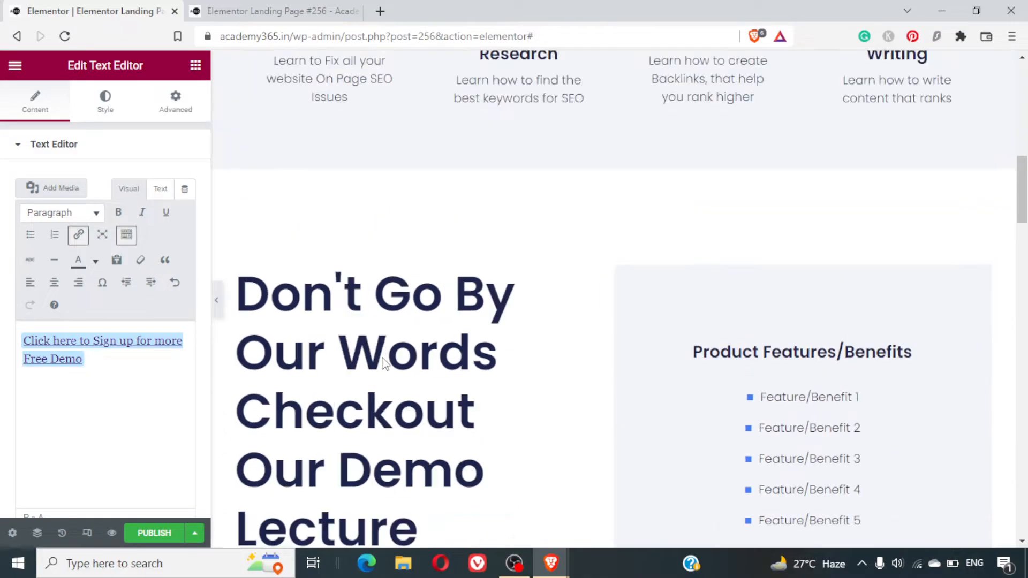
scroll(383, 360, down, 6)
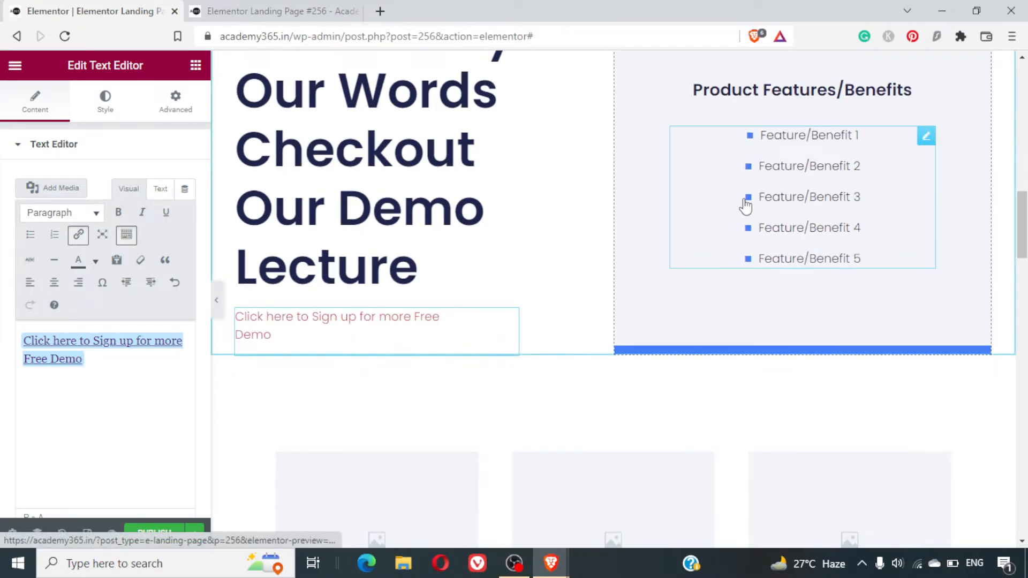
scroll(744, 204, up, 2)
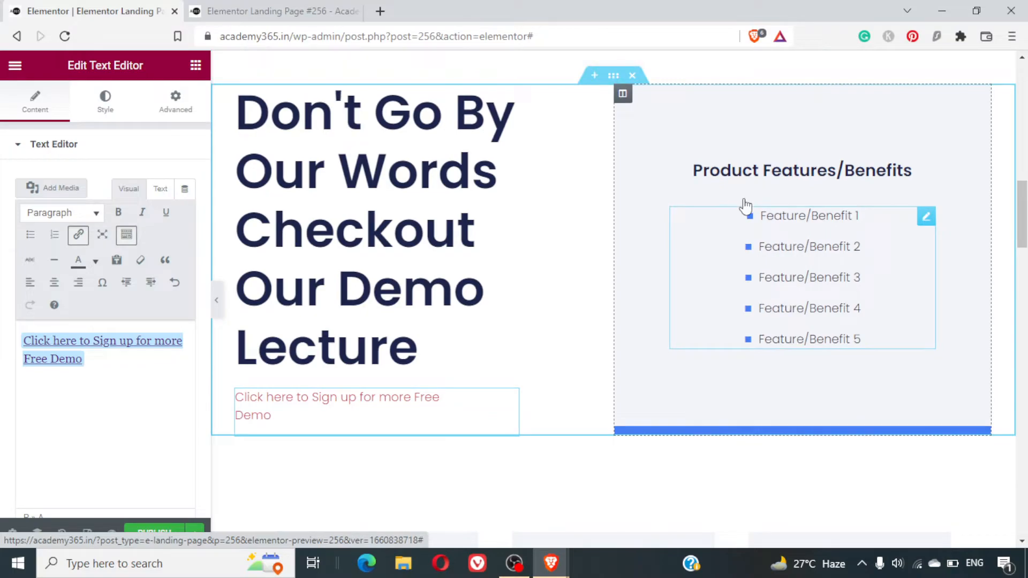
click(766, 170)
key(ctrl+a)
text(Demo Video Lecture)
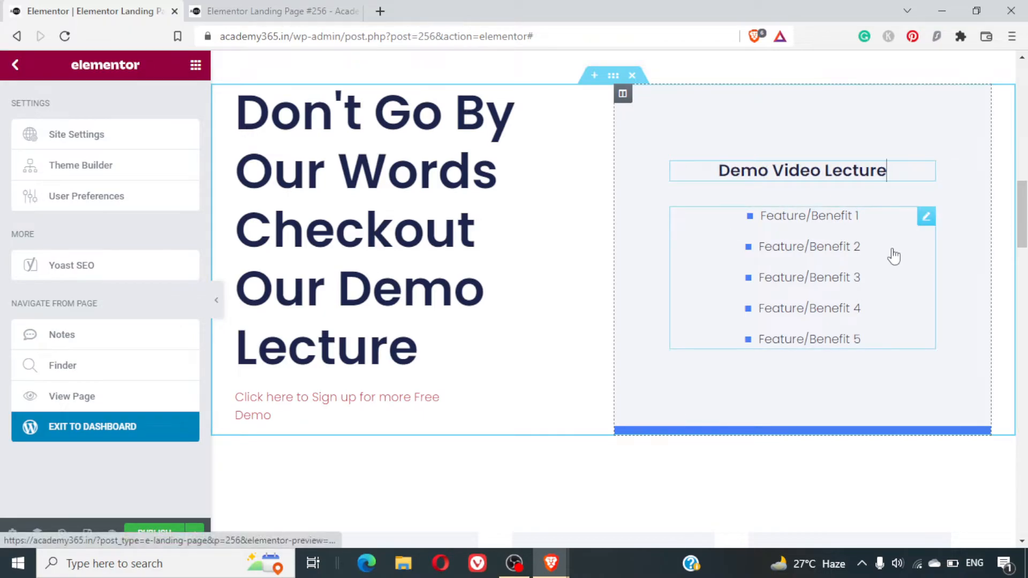
- Delete the five-item feature list below the "Demo Video Lecture" title and add a Video widget in its place
click(924, 218)
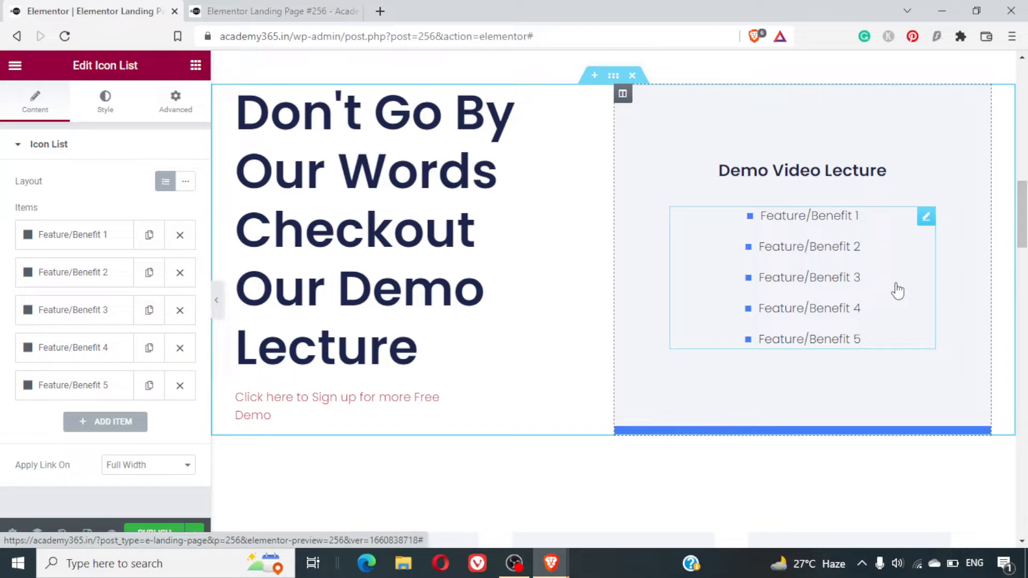
key(Delete)
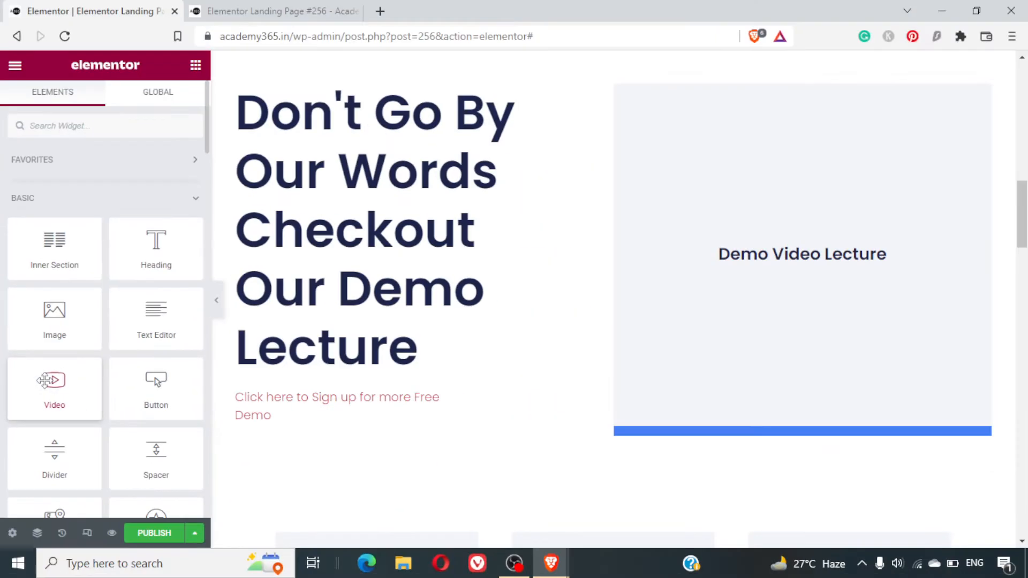
drag(43, 379, 757, 298)
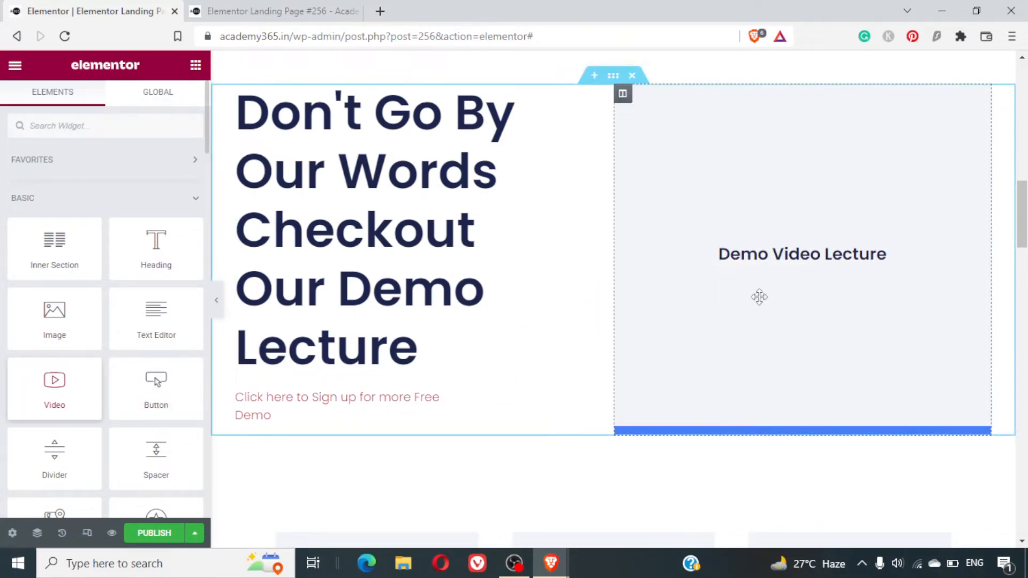
scroll(787, 335, down, 5)
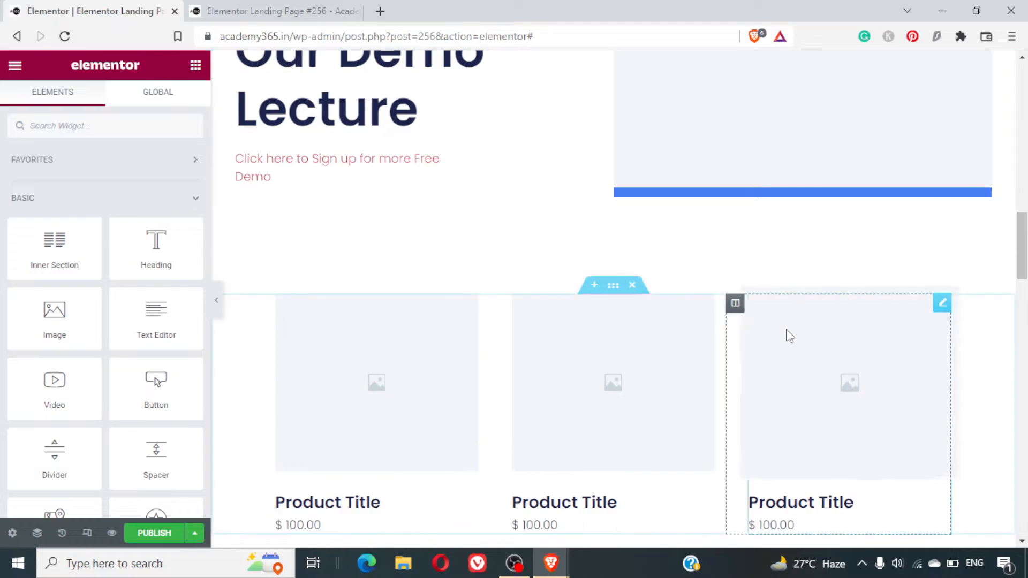
scroll(788, 336, up, 4)
drag(54, 381, 776, 211)
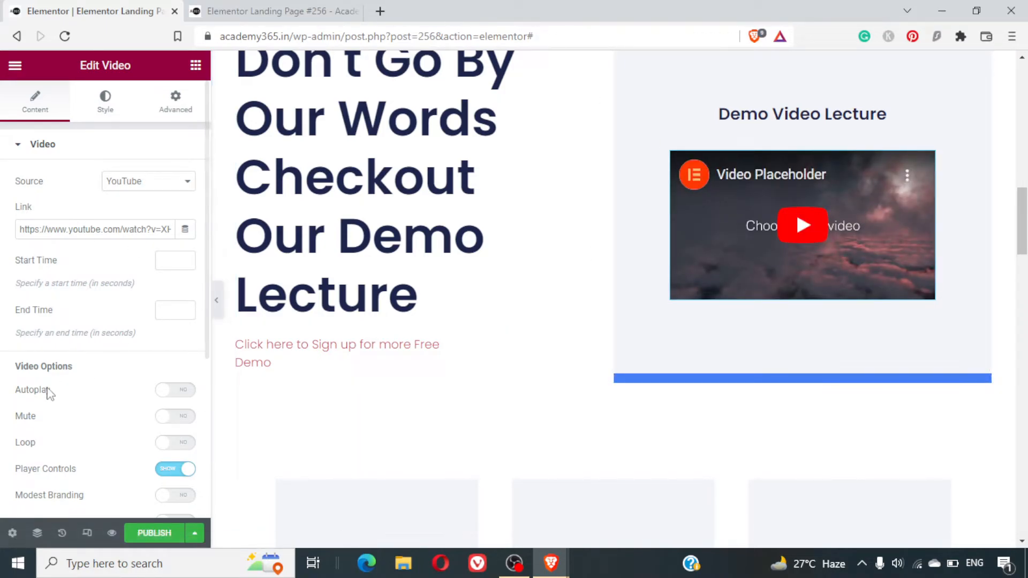
- Examine the Video widget's content settings, including its source, link, playback options and suggested videos choices
scroll(48, 391, down, 1)
scroll(48, 390, down, 3)
scroll(48, 390, up, 2)
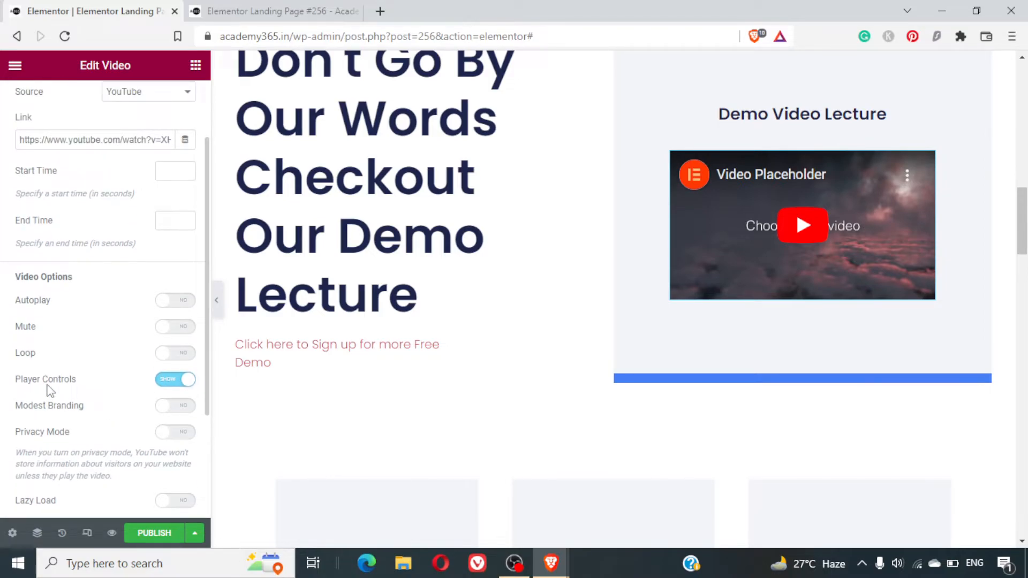
scroll(51, 391, up, 1)
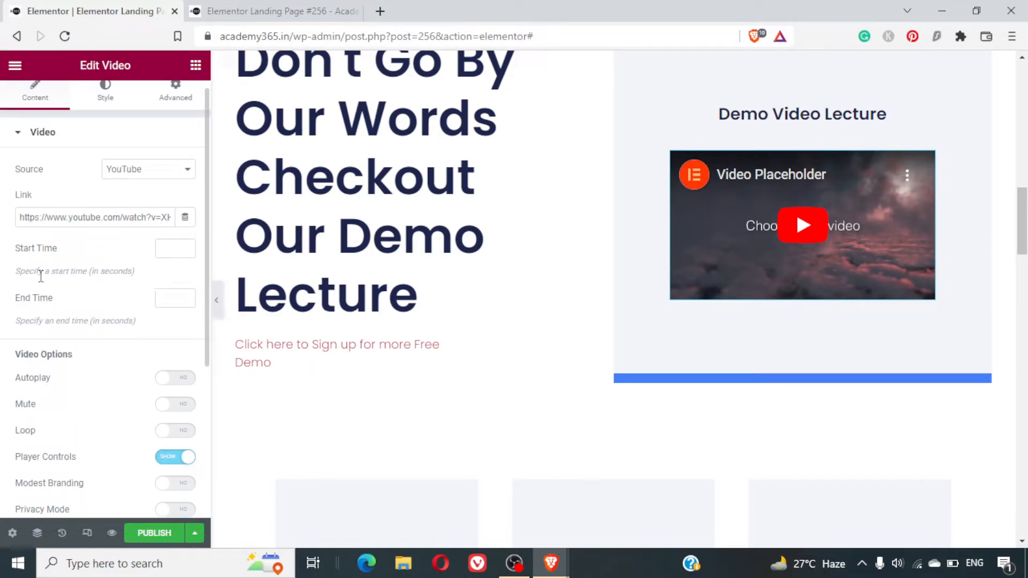
scroll(115, 328, down, 5)
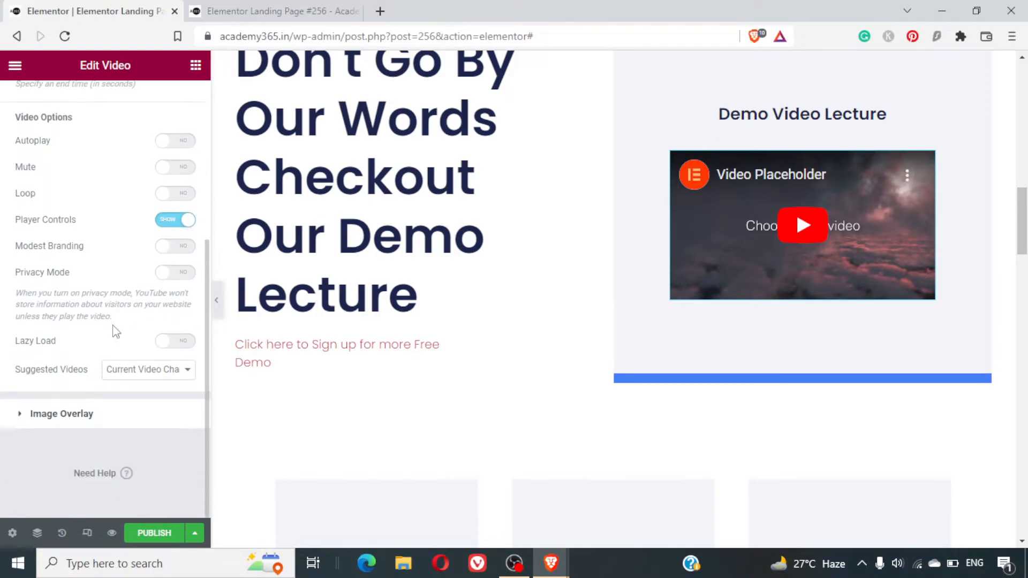
click(130, 374)
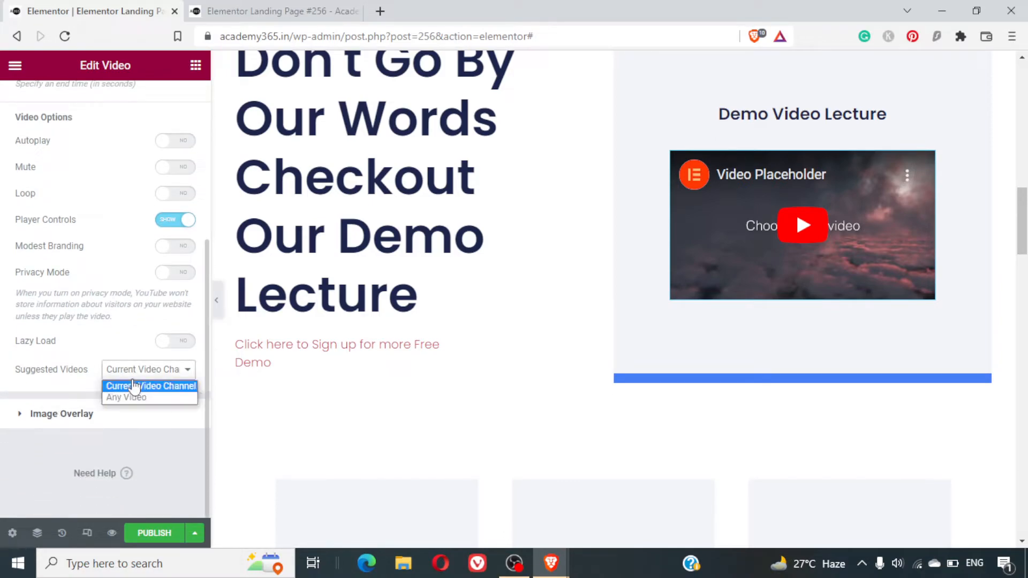
click(95, 354)
scroll(95, 352, up, 5)
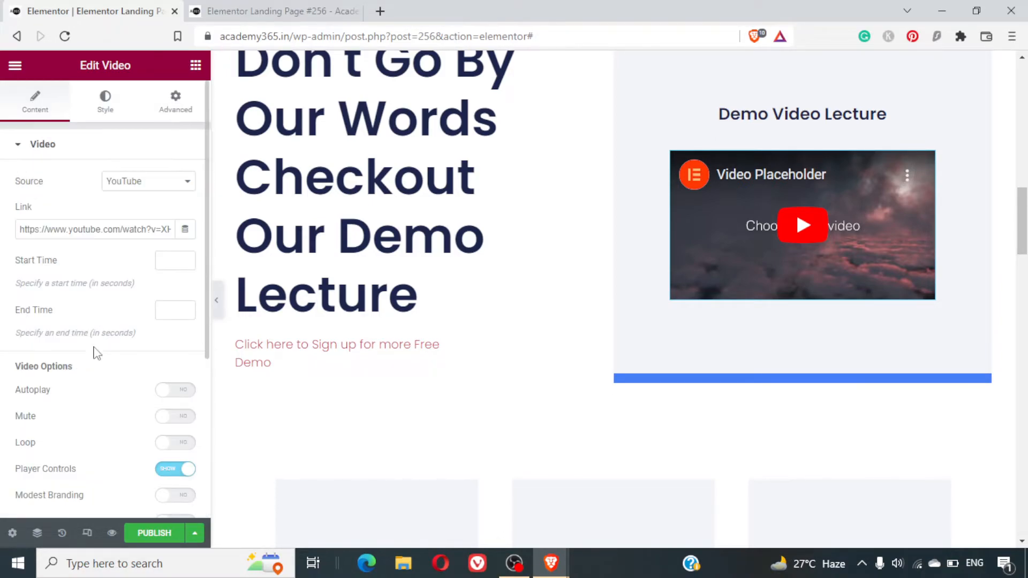
click(141, 182)
click(142, 193)
click(40, 155)
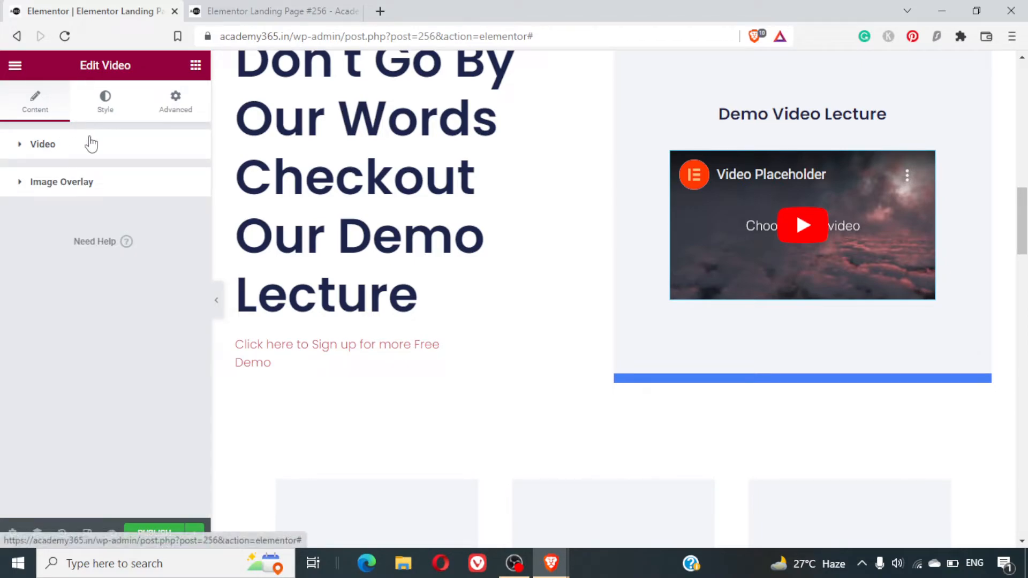
- Try the 21:9, 16:9 and 1:1 aspect ratios on the Video widget and set its aspect ratio to 3:2
drag(78, 159, 106, 109)
click(106, 107)
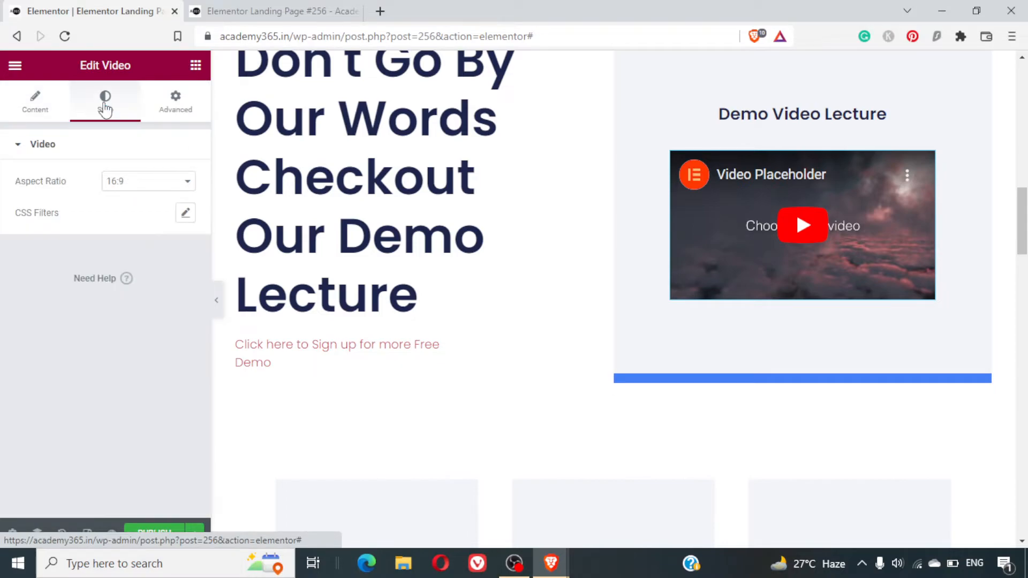
click(160, 186)
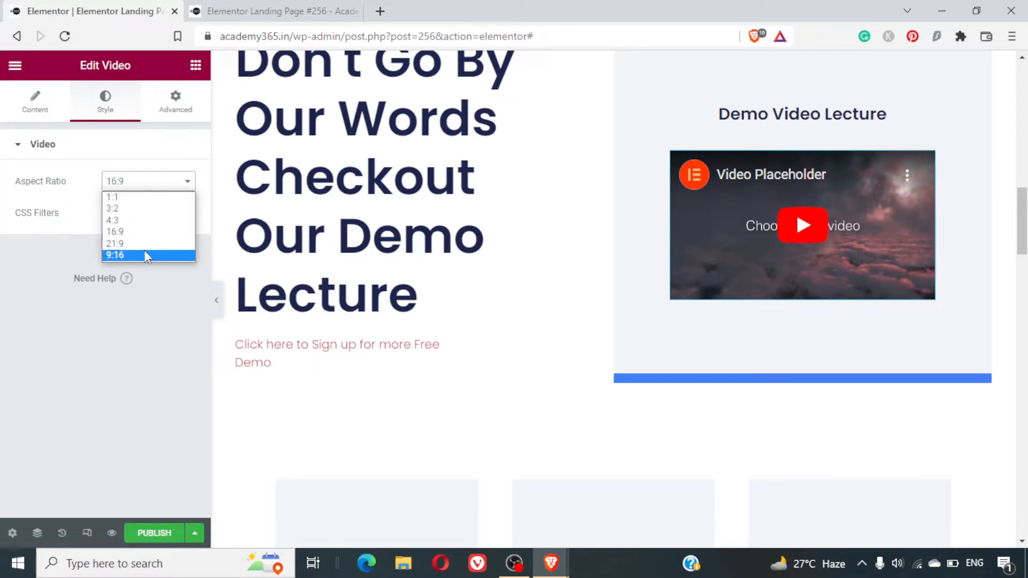
click(154, 247)
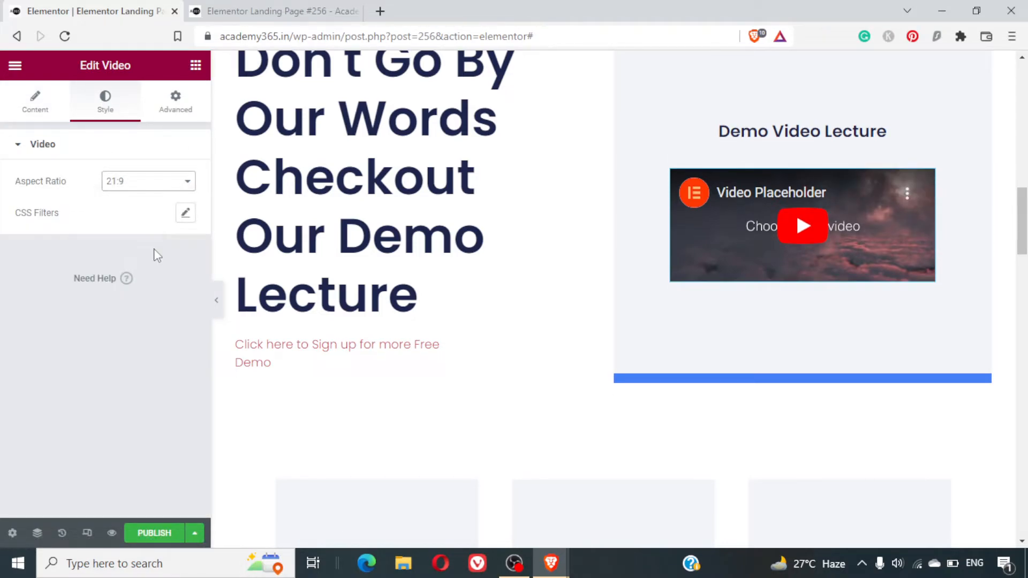
click(145, 182)
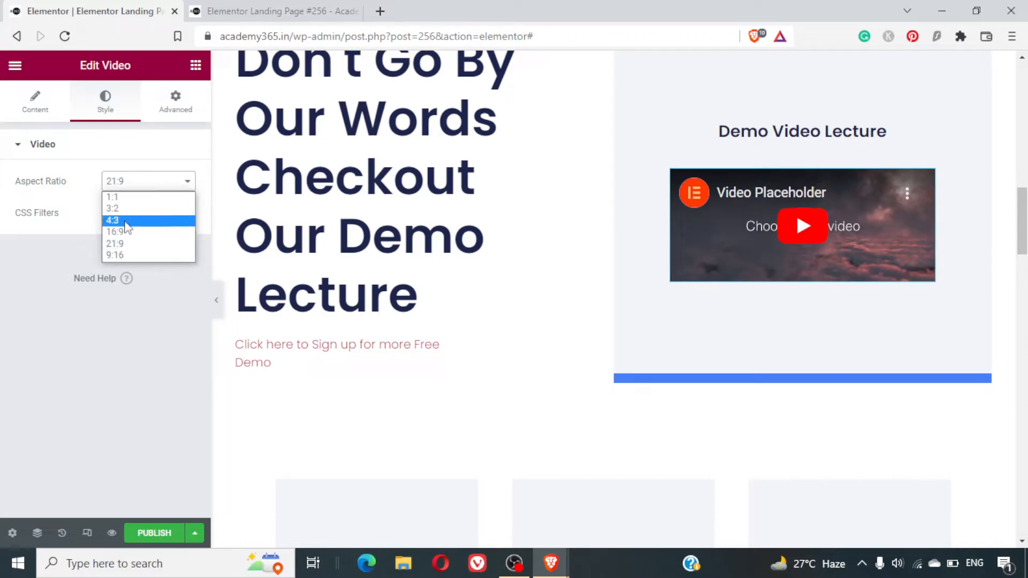
click(127, 232)
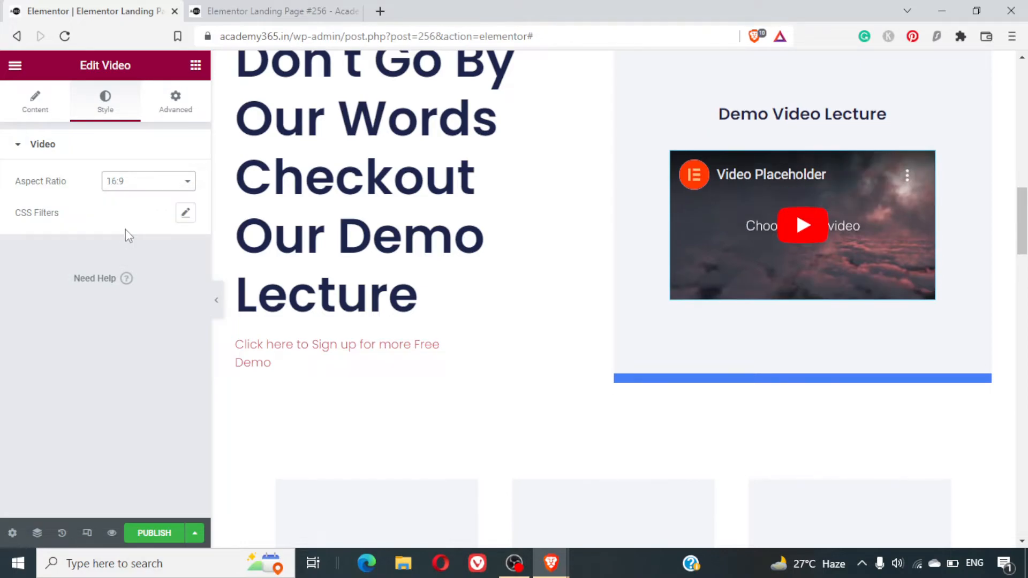
click(150, 187)
click(129, 198)
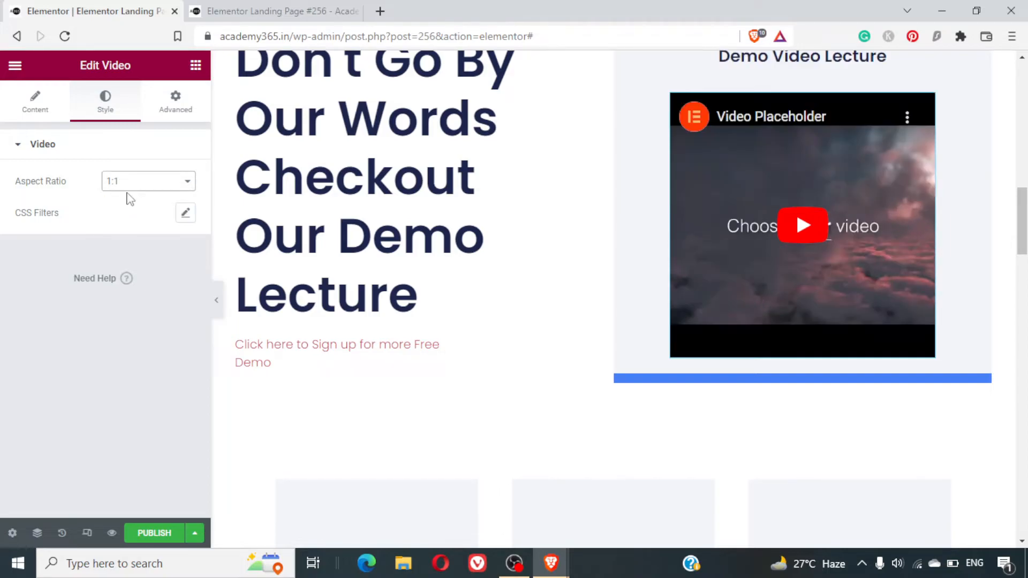
click(141, 180)
click(131, 213)
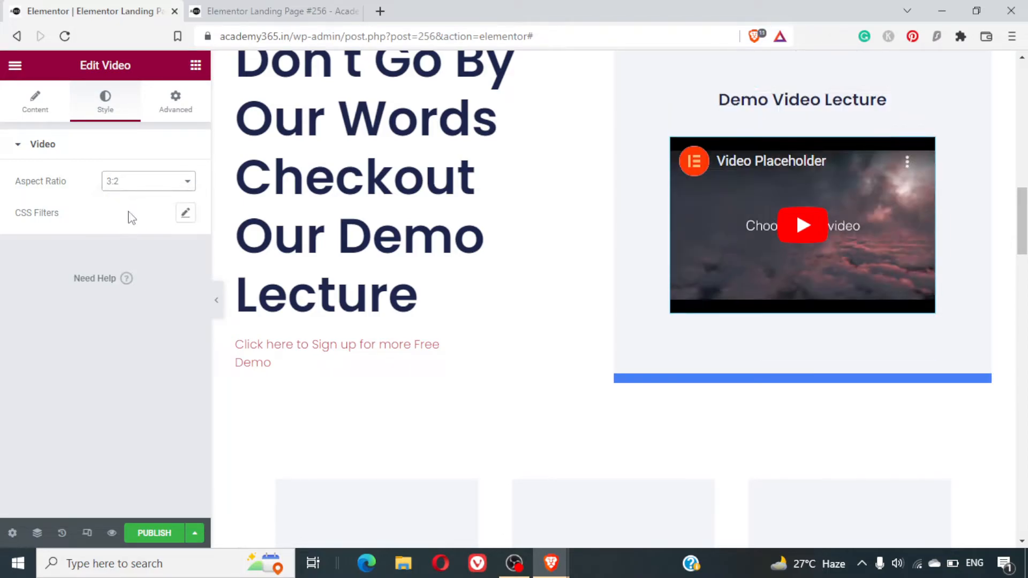
- Play the placeholder video under "Demo Video Lecture" briefly and pause it to check how the player looks
scroll(600, 443, up, 4)
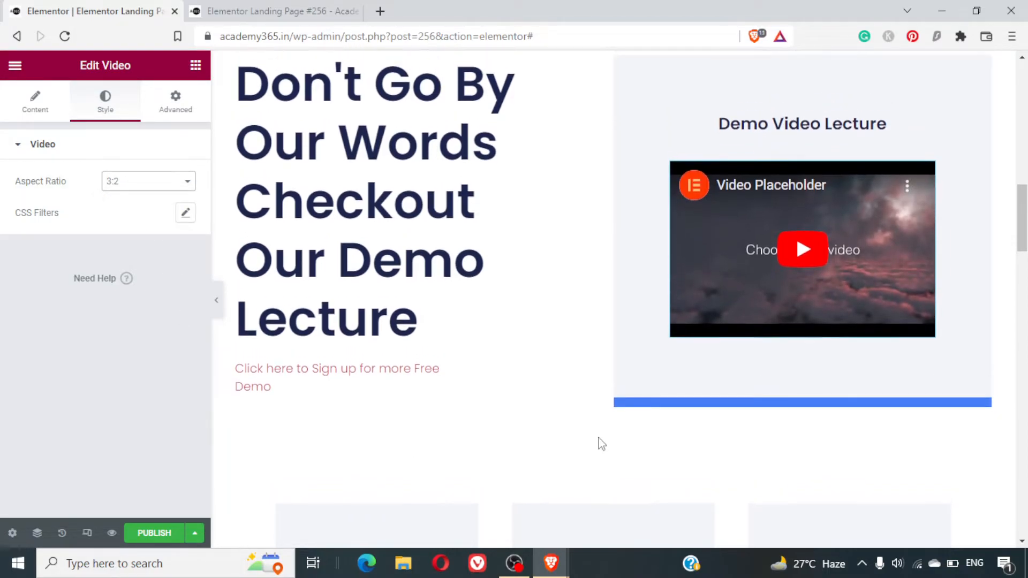
click(726, 427)
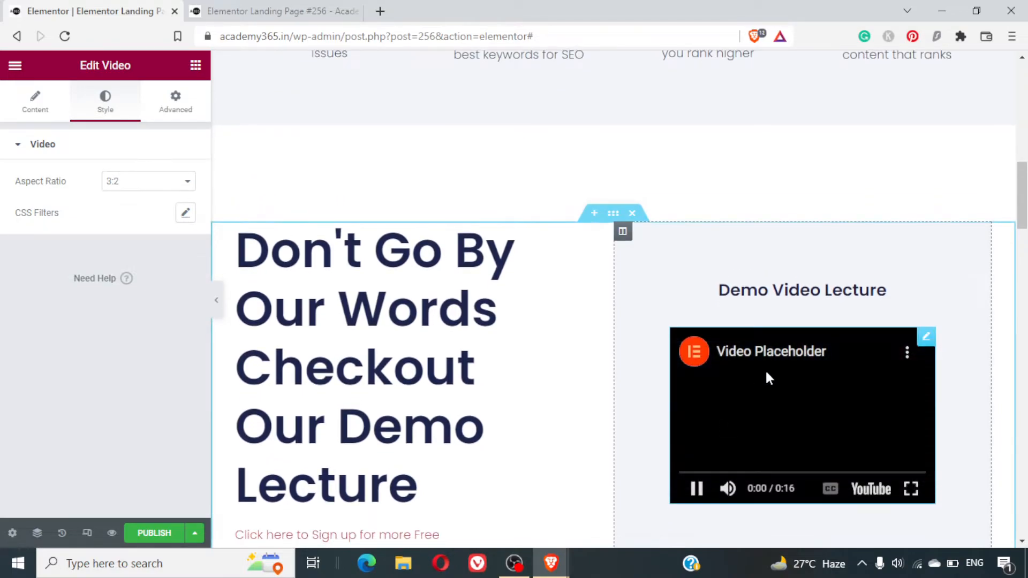
click(696, 490)
mouse_move(913, 353)
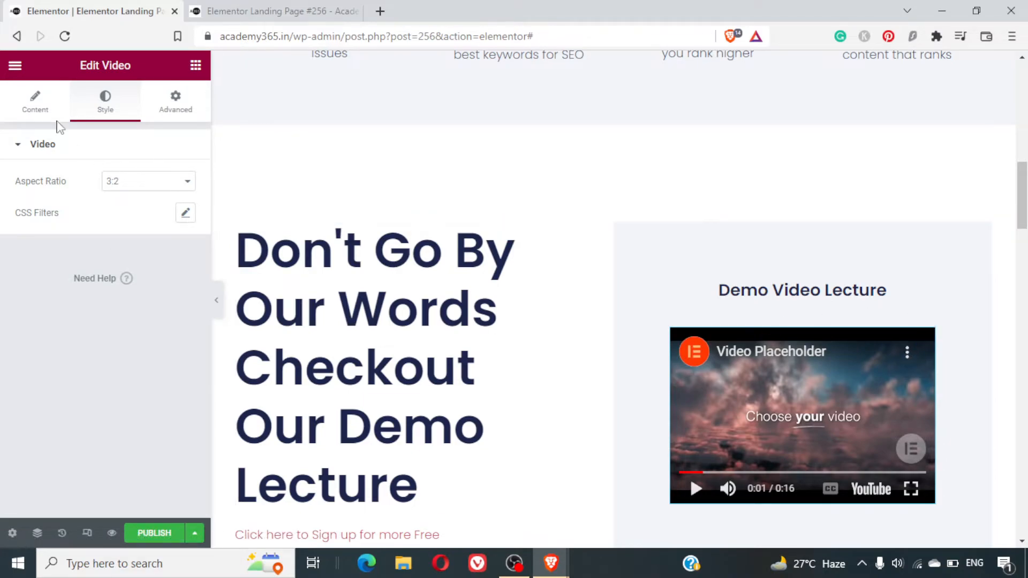
- Set the Video widget's Player Controls option to Hide
click(39, 113)
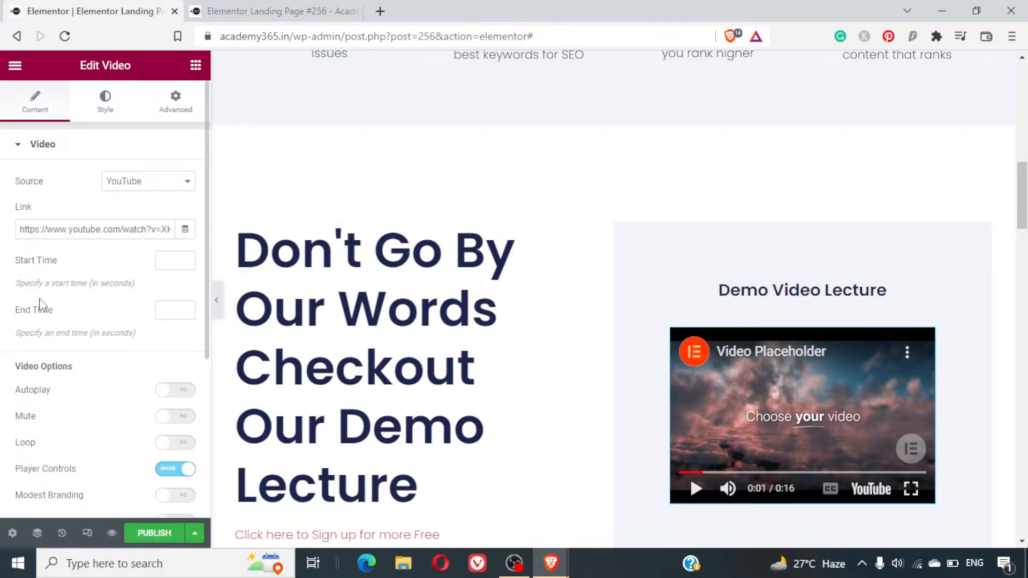
click(103, 221)
key(ctrl+a)
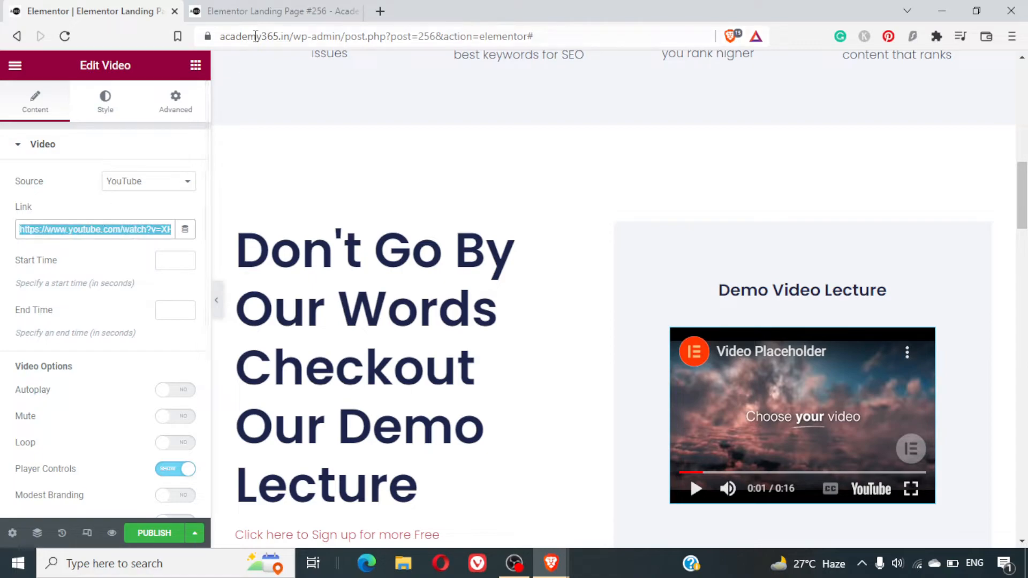
scroll(139, 235, down, 3)
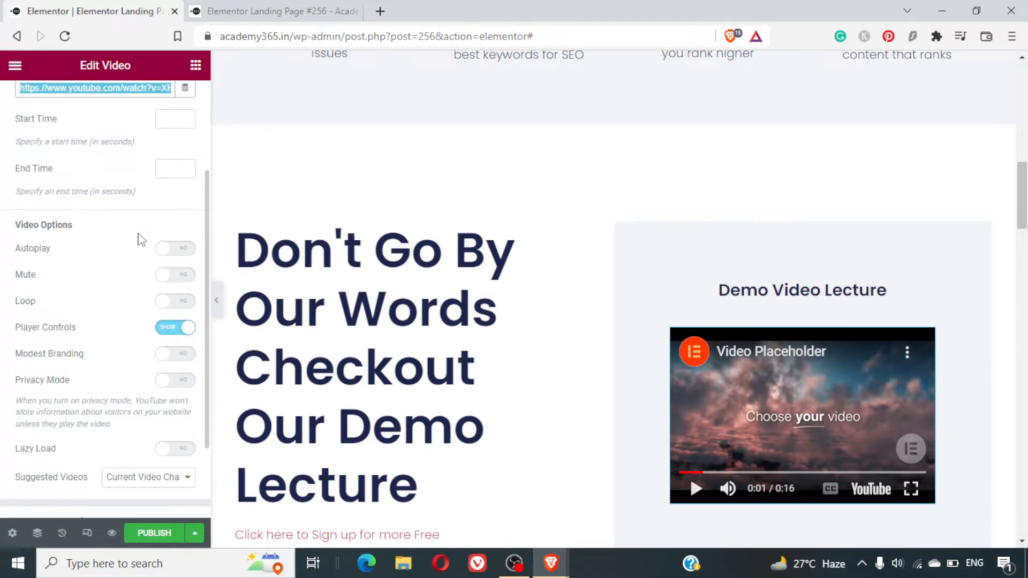
scroll(139, 238, down, 3)
click(179, 220)
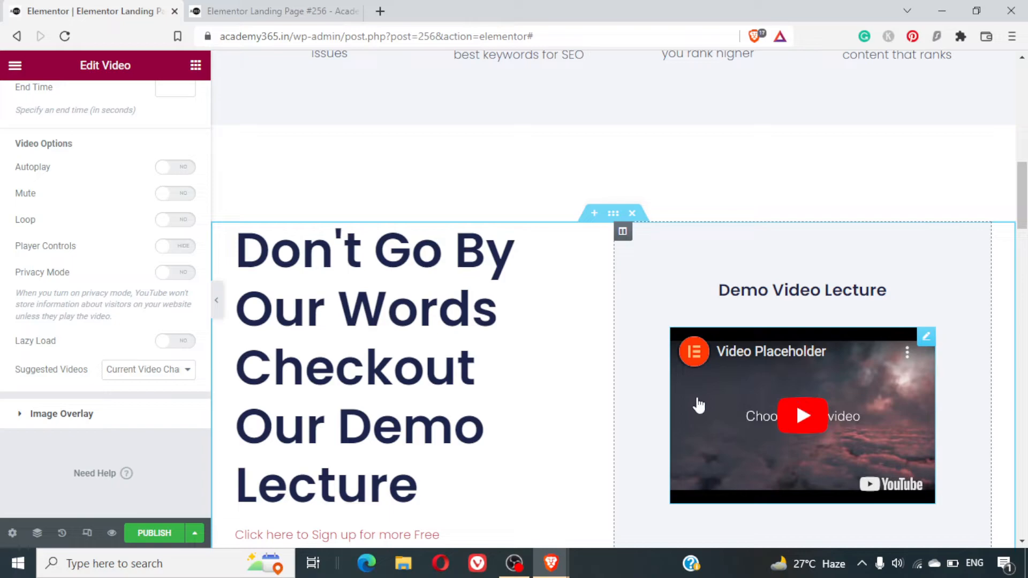
- Delete the section with the three "Product Title" items below the demo lecture section
scroll(507, 400, down, 5)
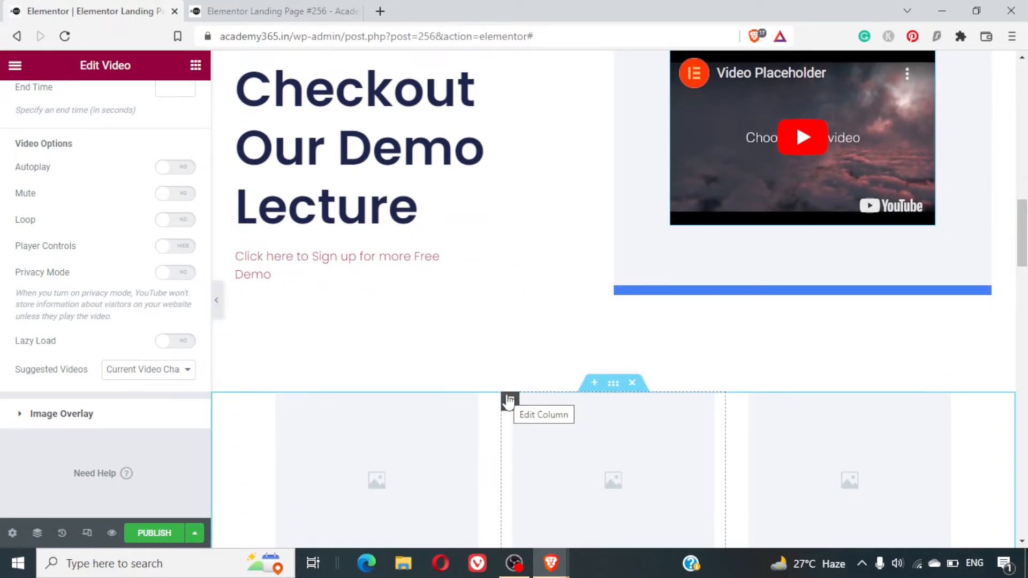
scroll(508, 401, up, 4)
scroll(509, 402, up, 5)
scroll(509, 401, down, 15)
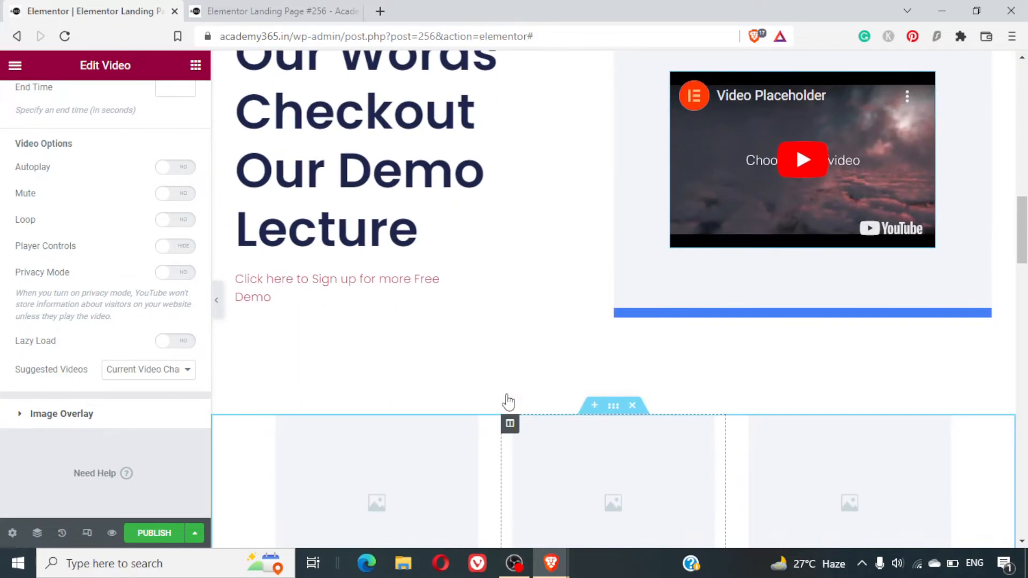
scroll(509, 401, down, 6)
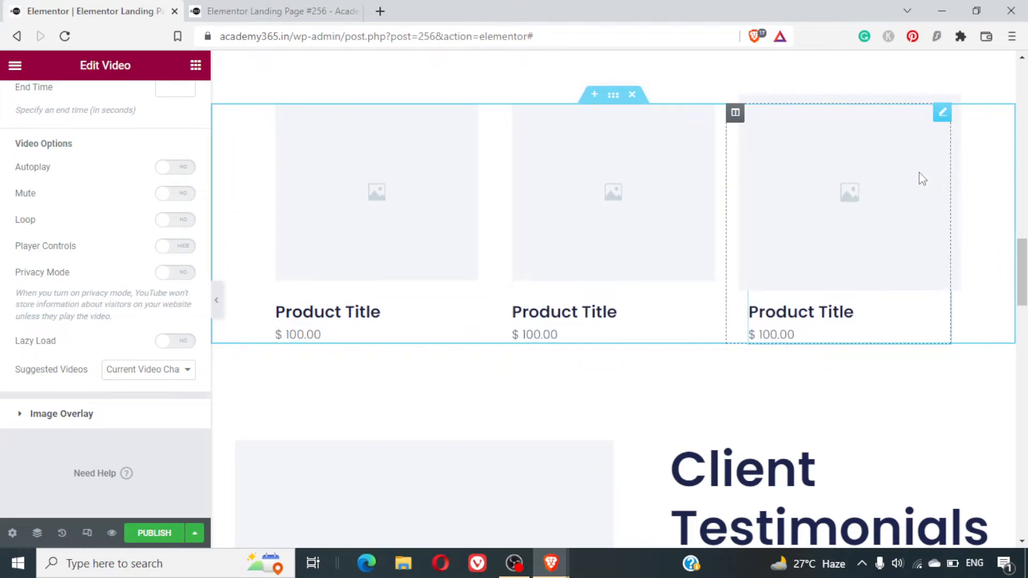
scroll(922, 178, down, 7)
scroll(917, 177, up, 10)
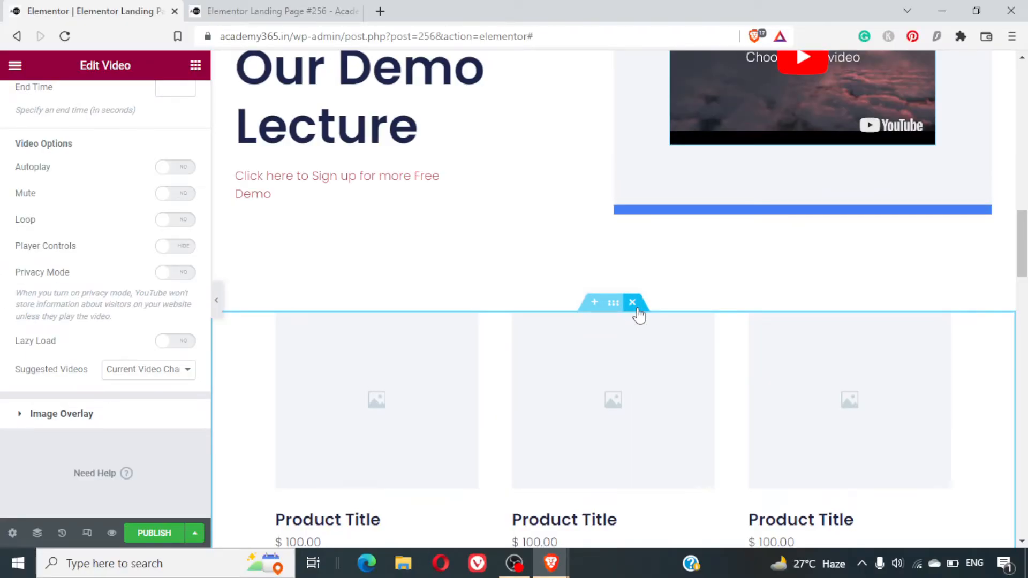
click(637, 309)
- Delete the "Client Testimonials" section above "Featured On"
scroll(581, 372, down, 2)
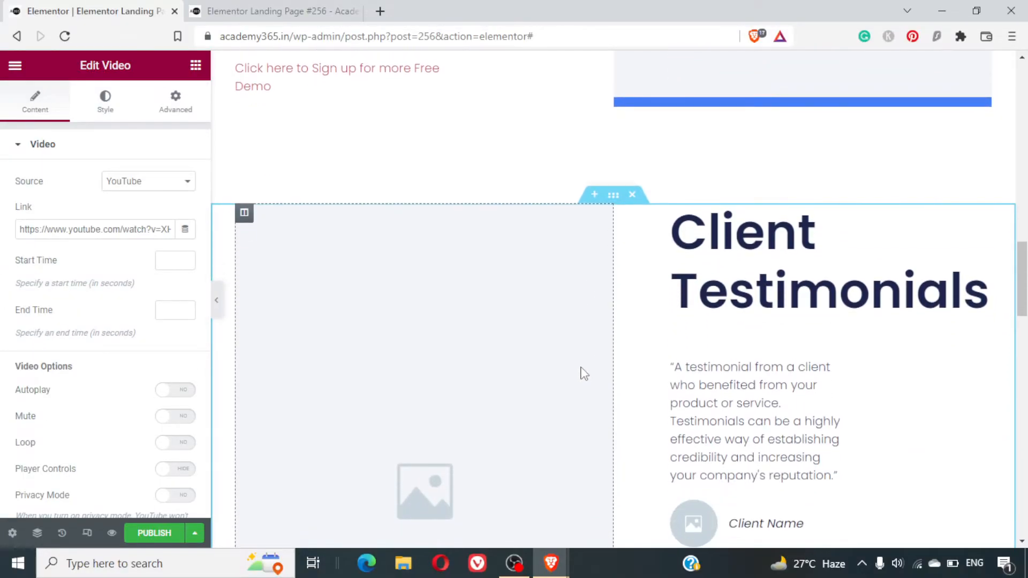
scroll(710, 418, down, 7)
scroll(711, 378, up, 5)
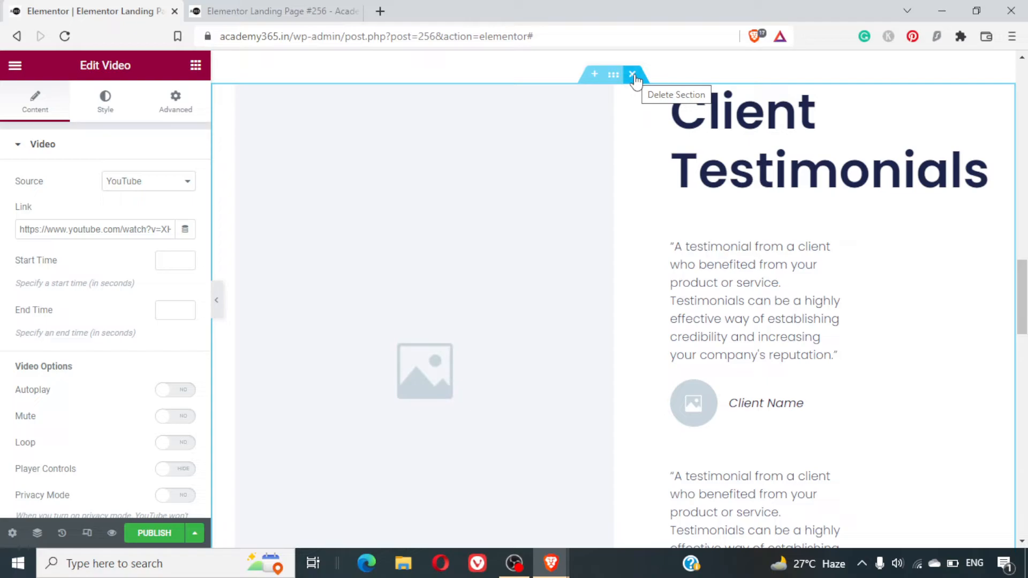
scroll(611, 188, down, 7)
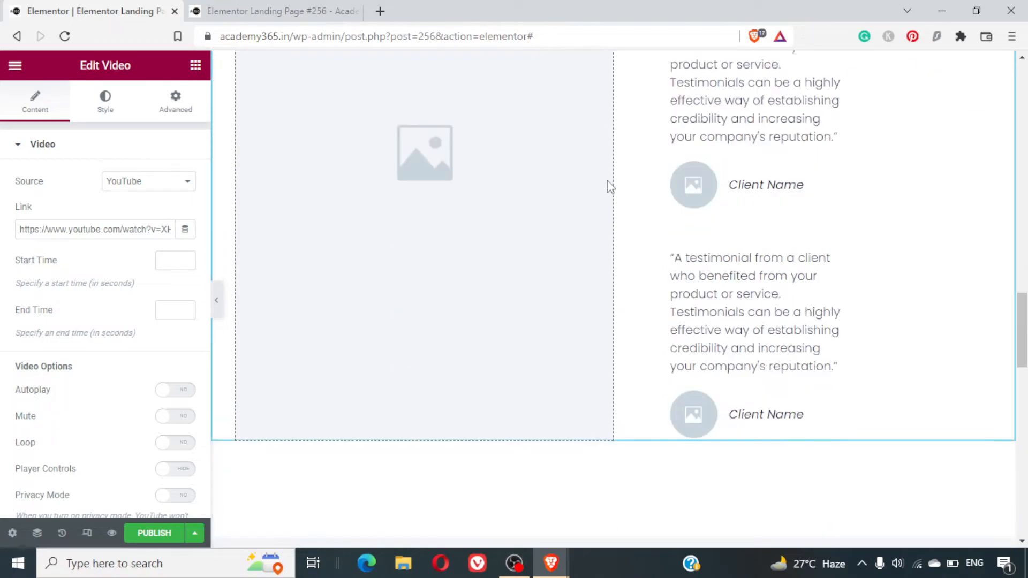
scroll(611, 187, up, 7)
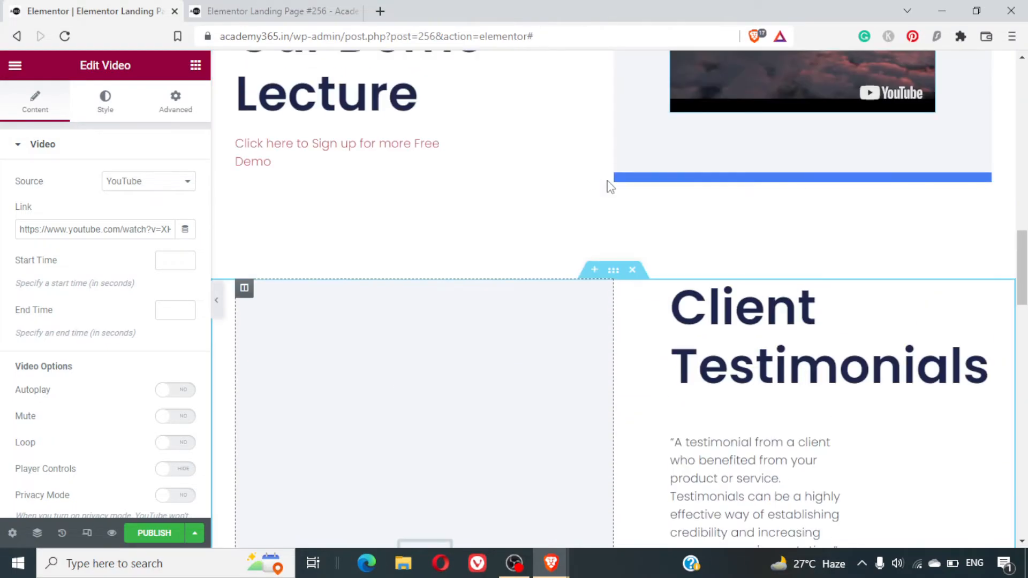
mouse_move(632, 276)
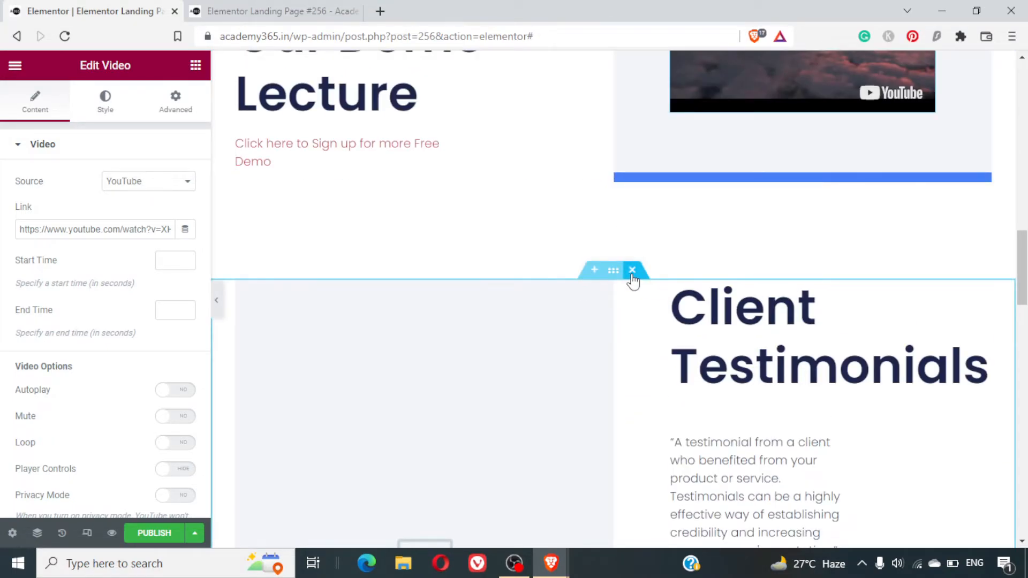
click(632, 270)
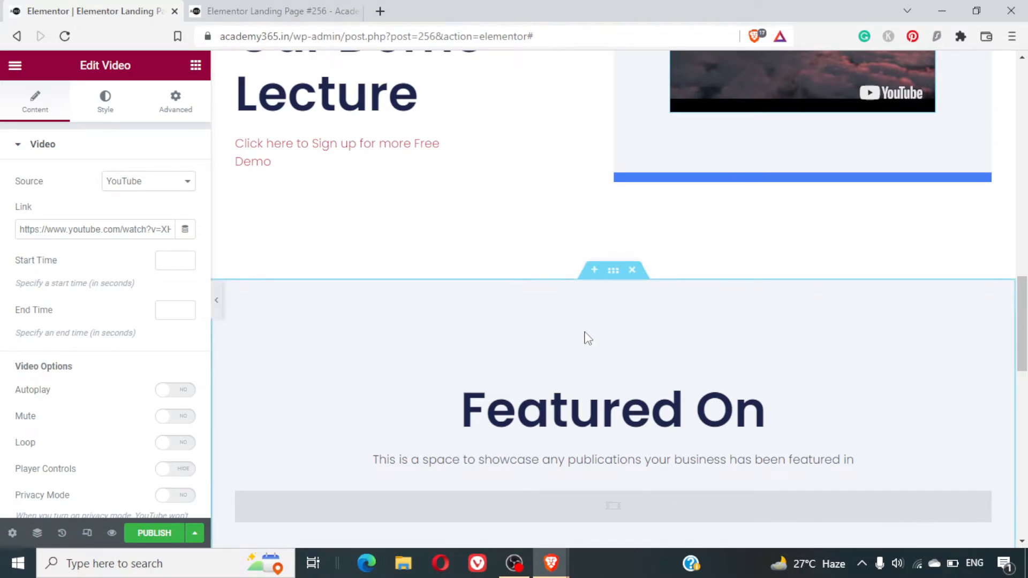
- Examine the Basic and Pro widgets available for building a new section
scroll(588, 335, up, 4)
scroll(588, 339, down, 3)
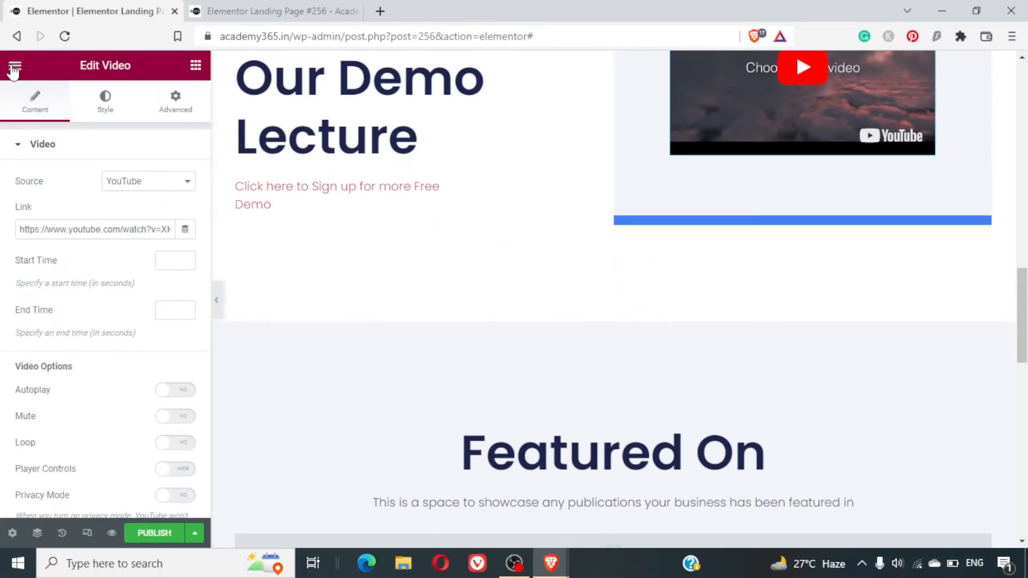
click(14, 68)
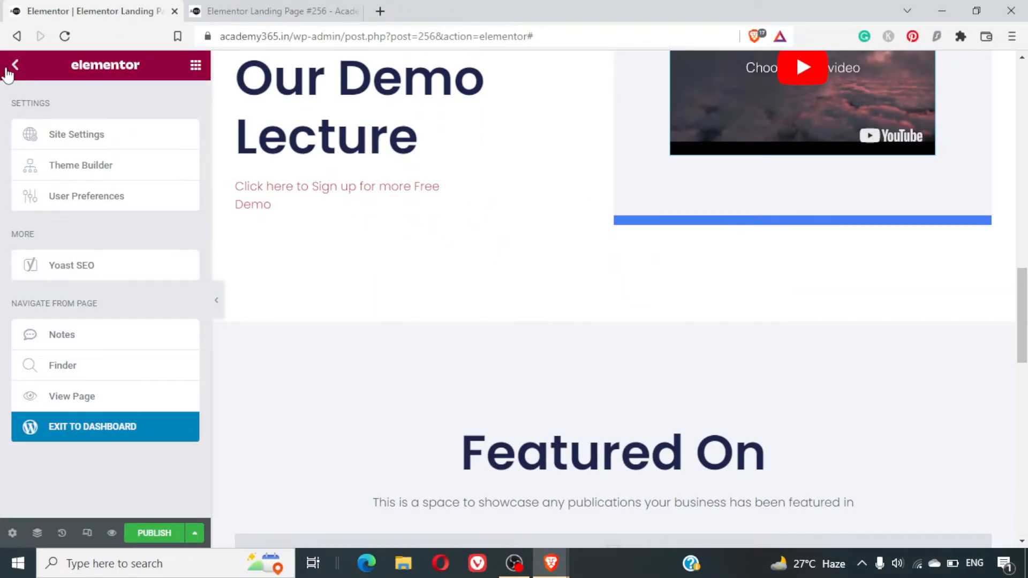
click(15, 65)
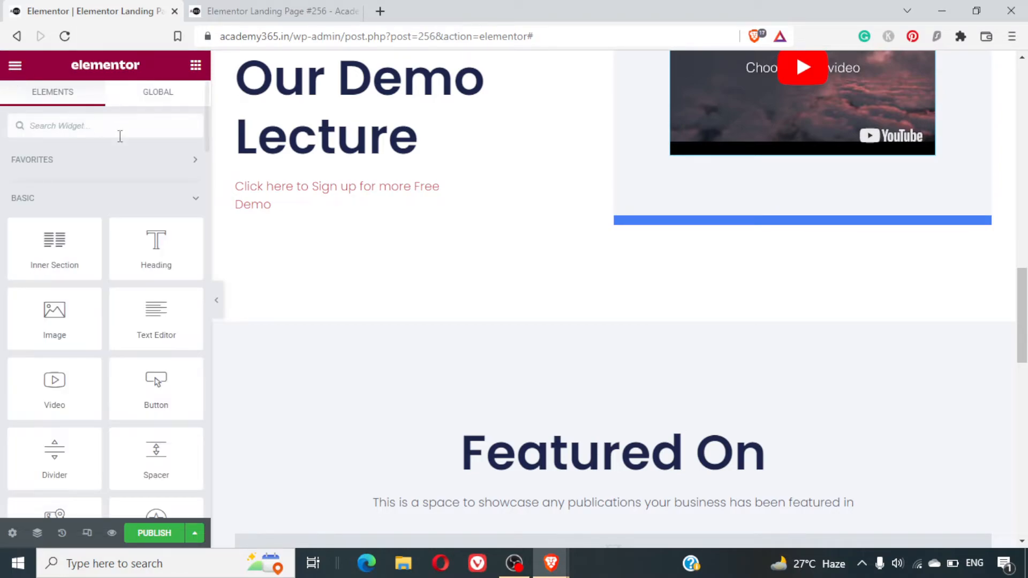
scroll(93, 219, down, 3)
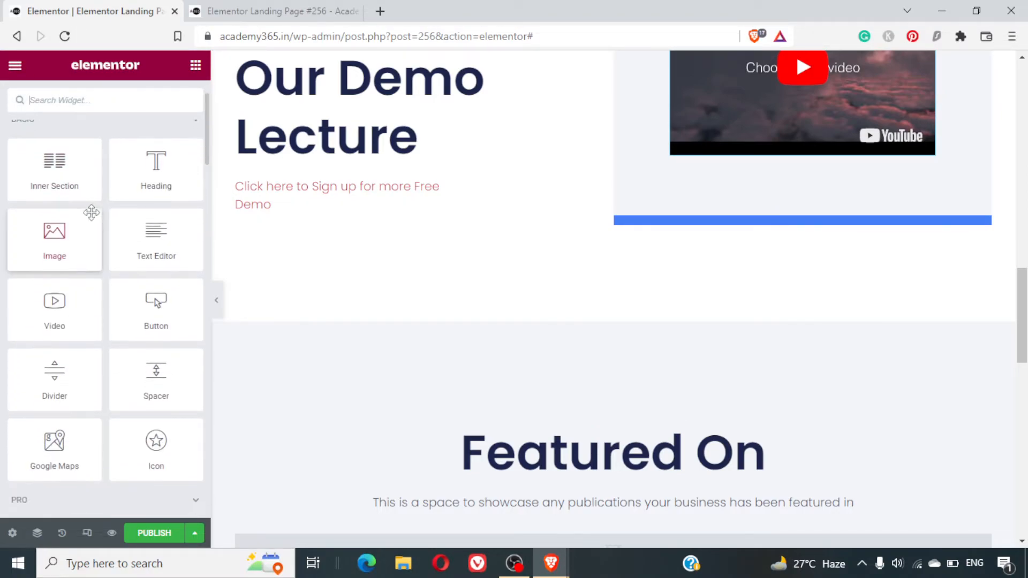
scroll(92, 214, up, 3)
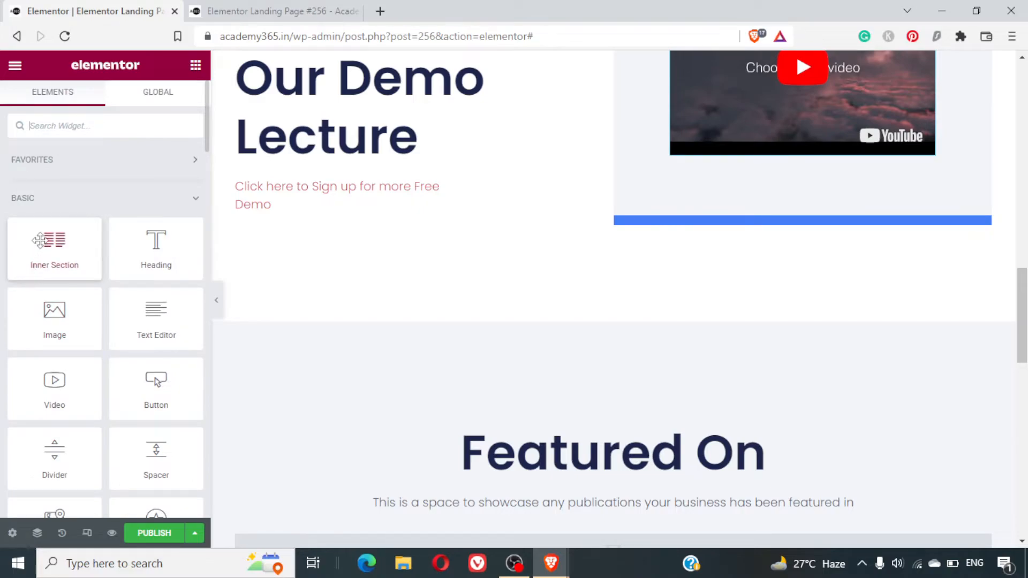
mouse_move(40, 240)
mouse_down()
mouse_move(323, 234)
mouse_move(492, 264)
mouse_move(518, 362)
mouse_move(523, 278)
mouse_move(55, 246)
mouse_up()
scroll(123, 363, down, 5)
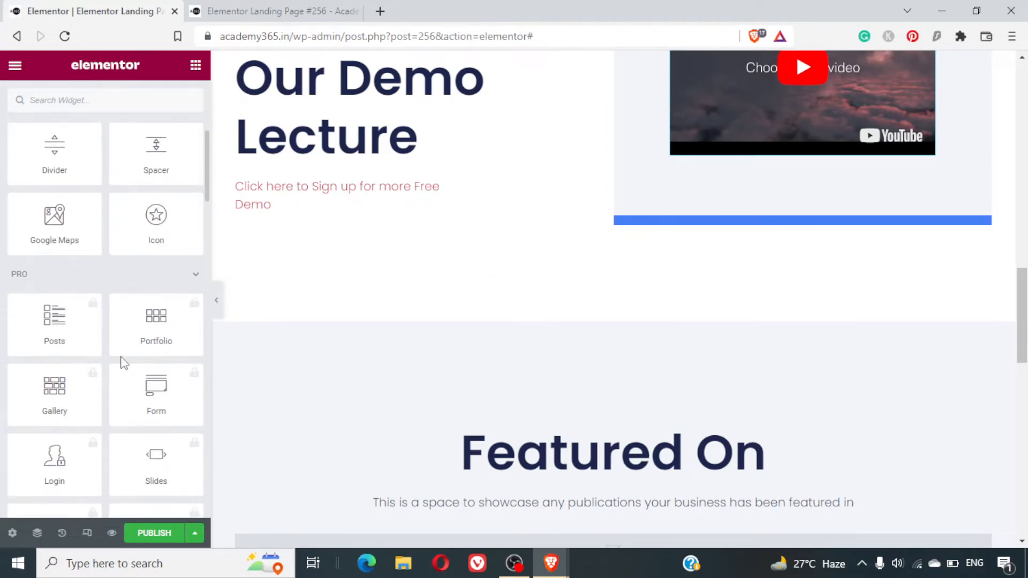
scroll(121, 361, up, 1)
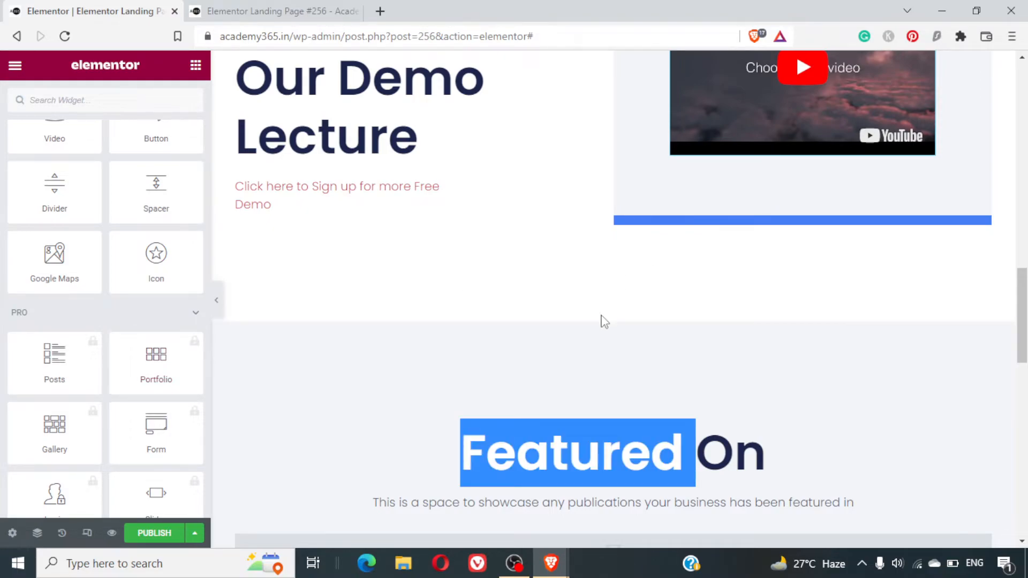
- Insert a new section holding an Inner Section widget above "Featured On" and delete the Inner Section, keeping the empty outer section
click(594, 315)
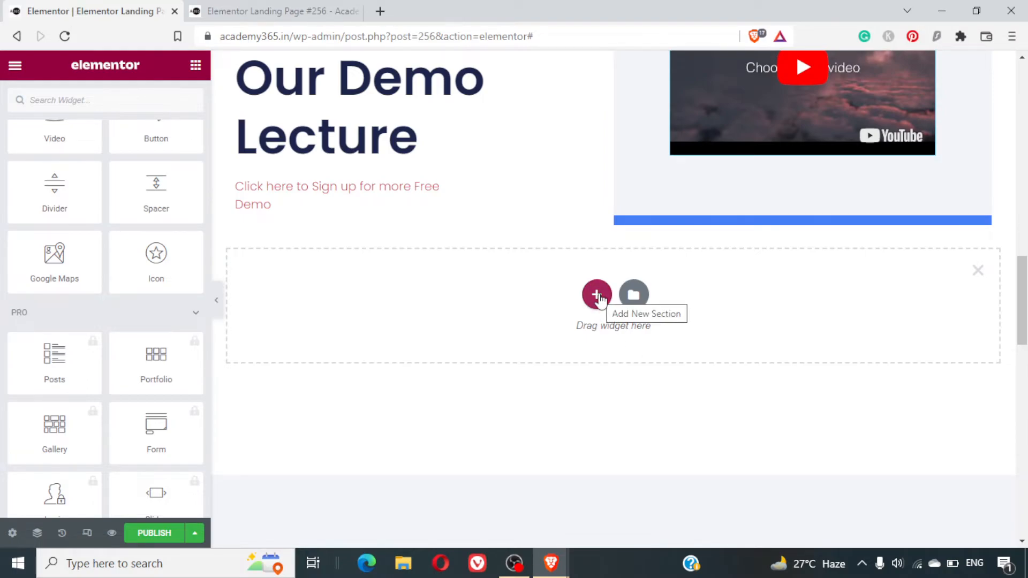
scroll(83, 160, up, 5)
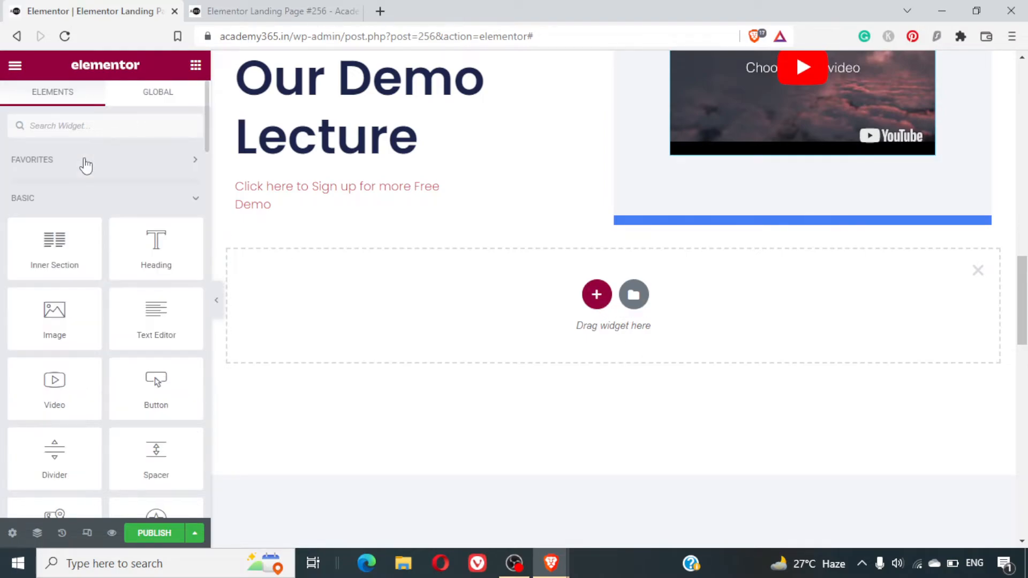
drag(54, 246, 501, 279)
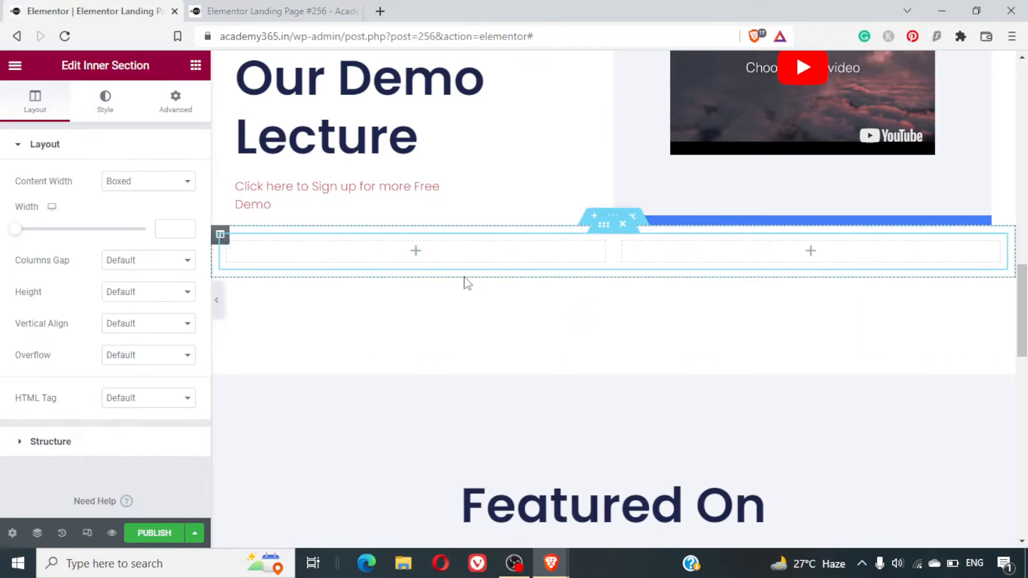
click(622, 226)
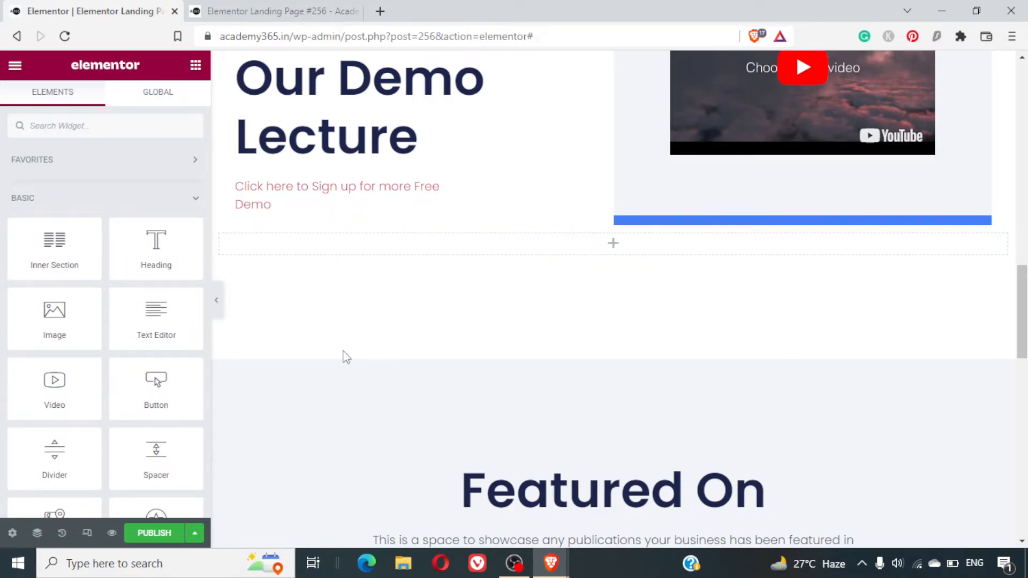
- Add a Shortcode widget to the empty section between the demo lecture and "Featured On"
text(shor)
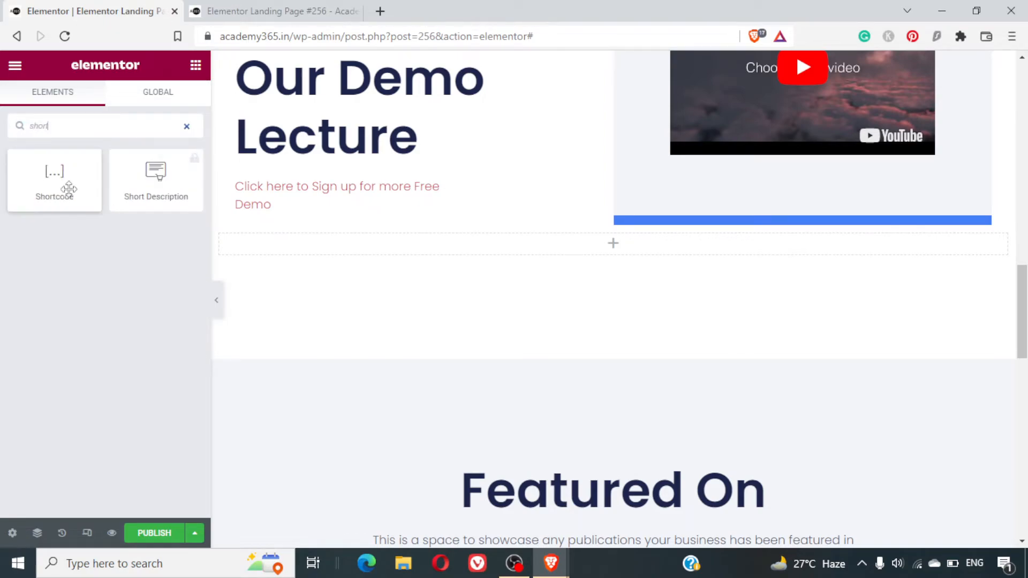
drag(69, 185, 633, 246)
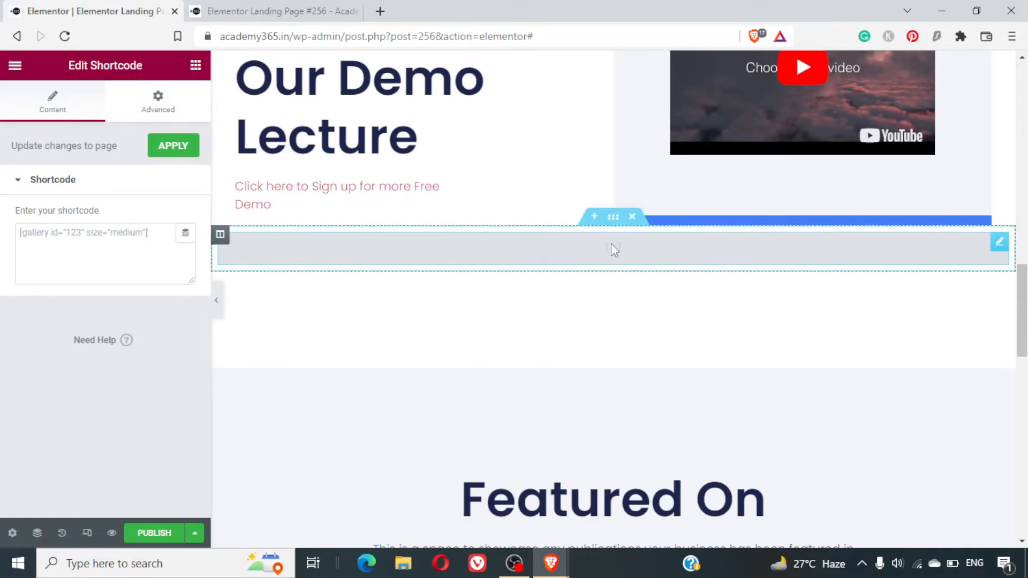
click(85, 228)
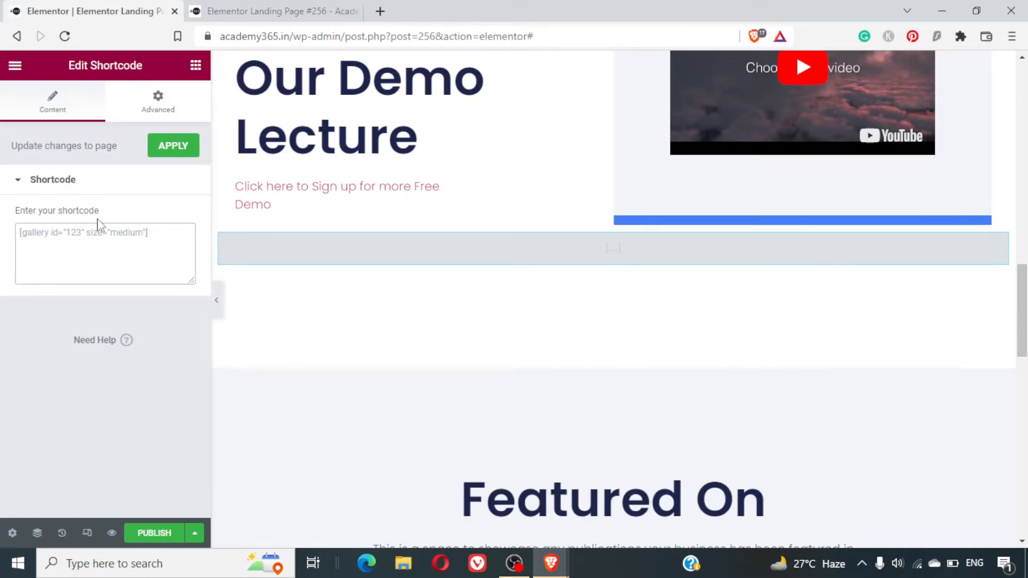
- Open the site's WordPress dashboard in a new browser tab from the landing page preview and switch to it
click(329, 2)
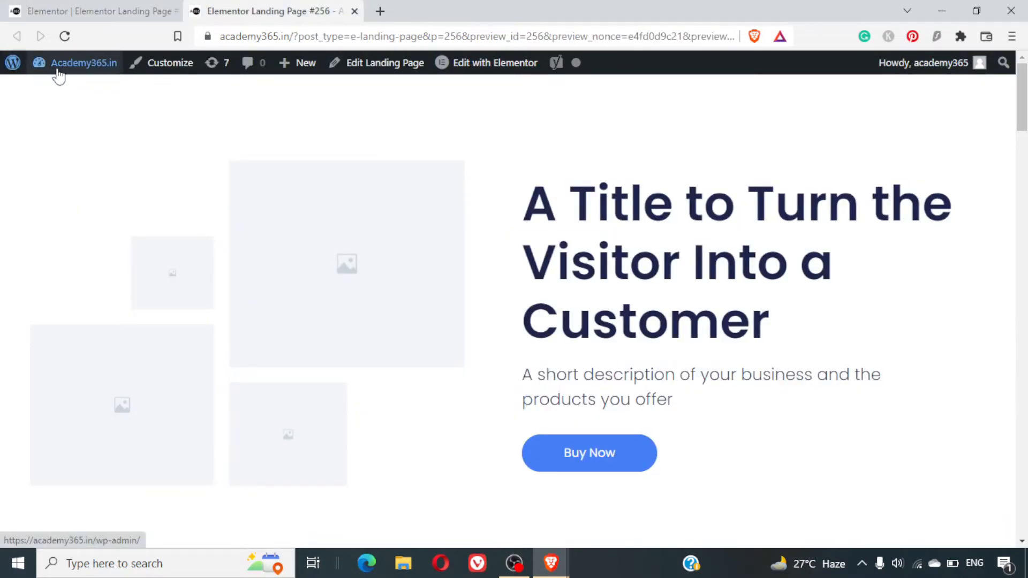
mouse_move(56, 67)
right_click(72, 95)
click(85, 105)
click(402, 9)
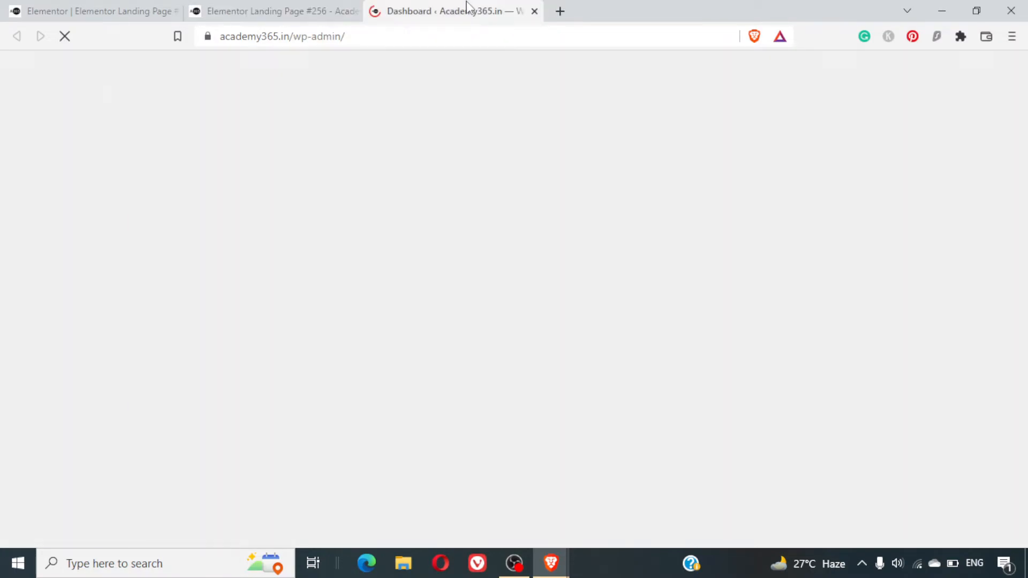
- Open the Testimonials Views list and copy the shortcode [testimonial_view id="2"] of the second view
scroll(174, 375, down, 10)
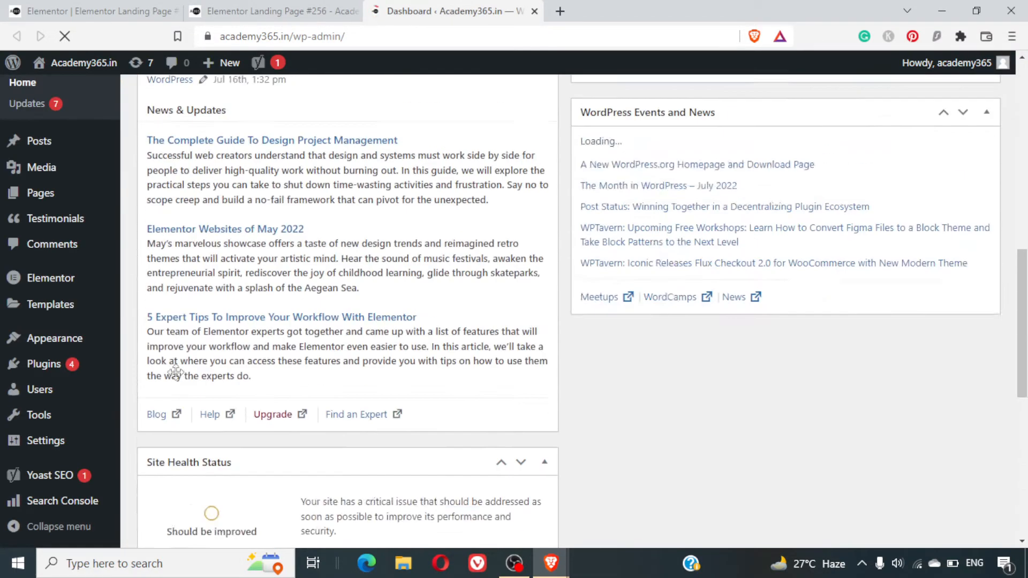
scroll(174, 371, up, 2)
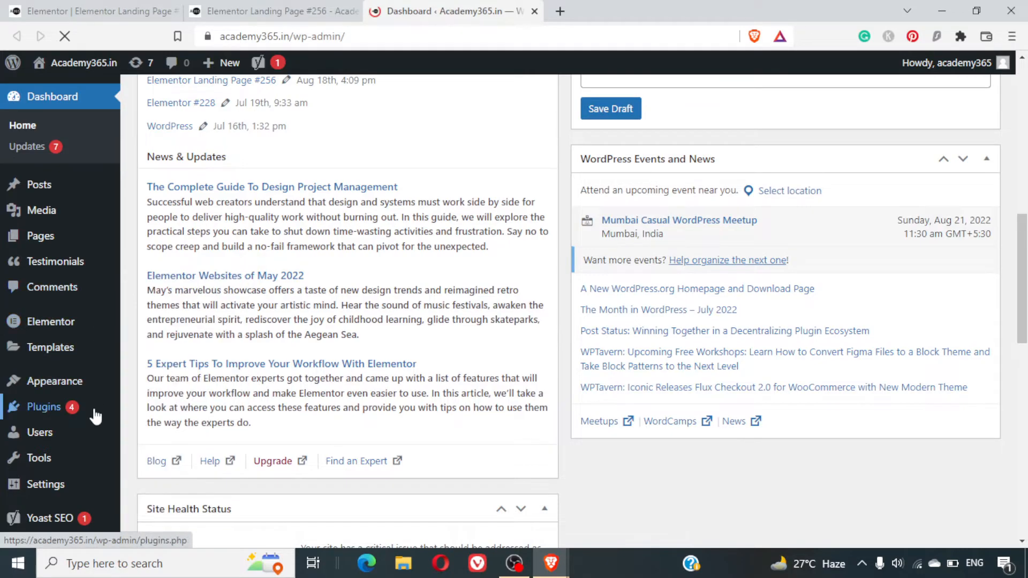
mouse_move(76, 262)
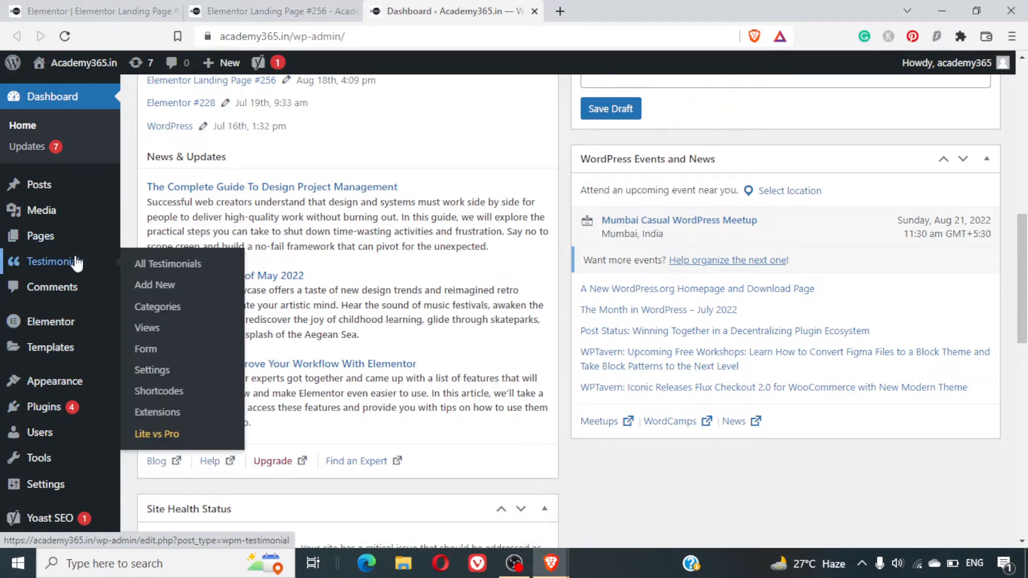
click(148, 329)
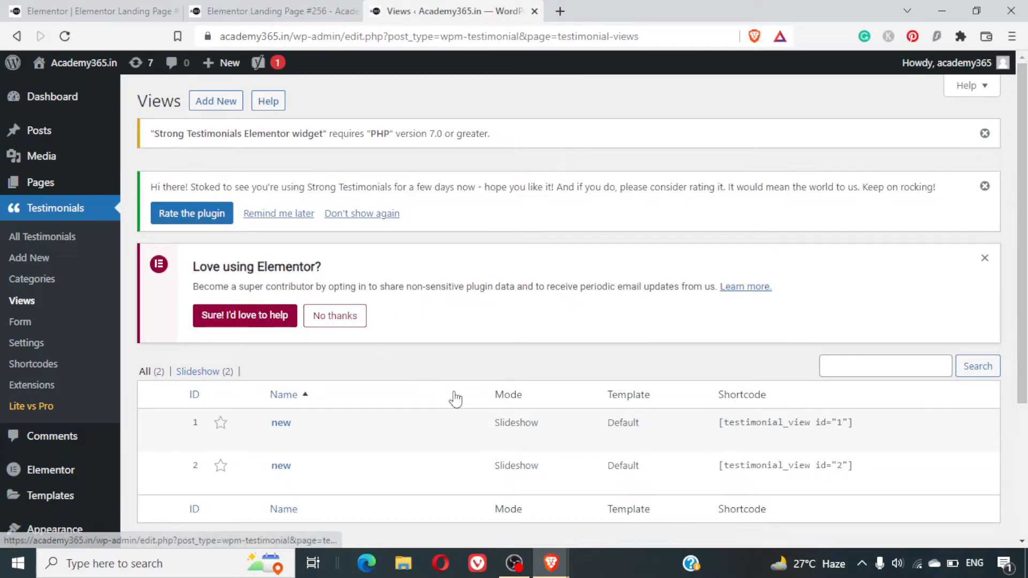
triple_click(805, 459)
key(ctrl+c)
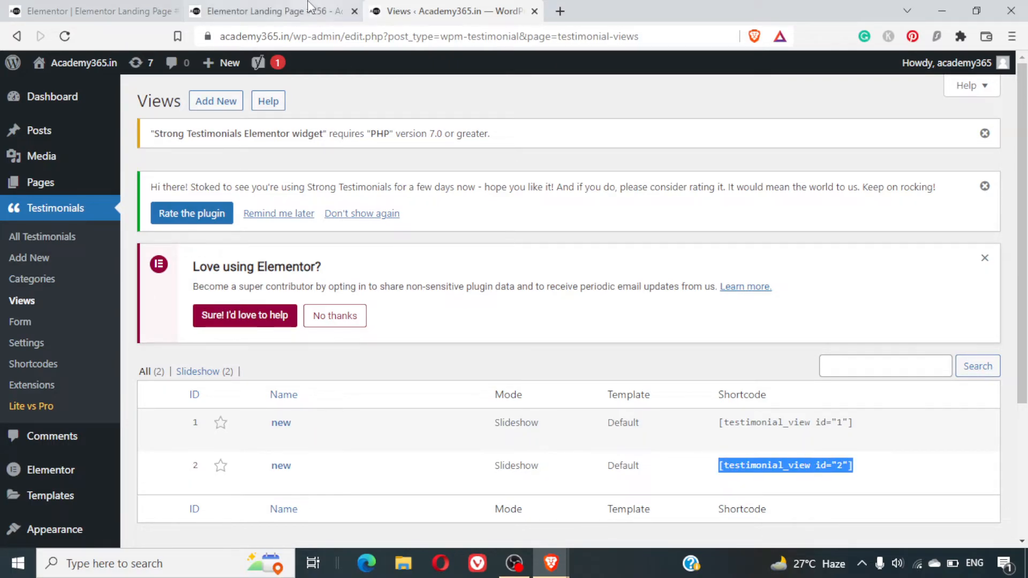
- Return to the Elementor editor, paste [testimonial_view id="2"] into the Shortcode widget and apply the change to the page
click(273, 11)
click(91, 11)
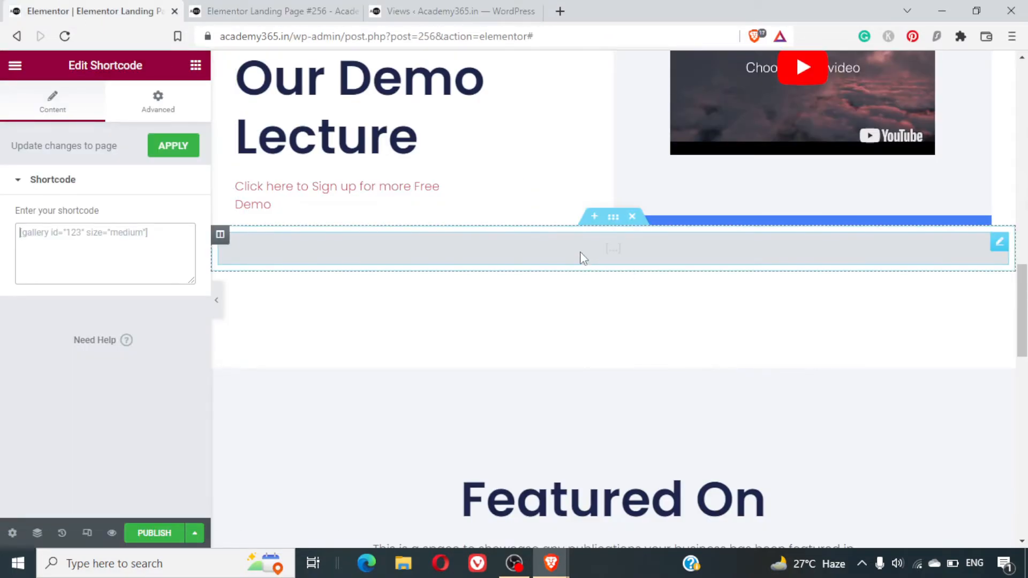
click(118, 253)
key(ctrl+v)
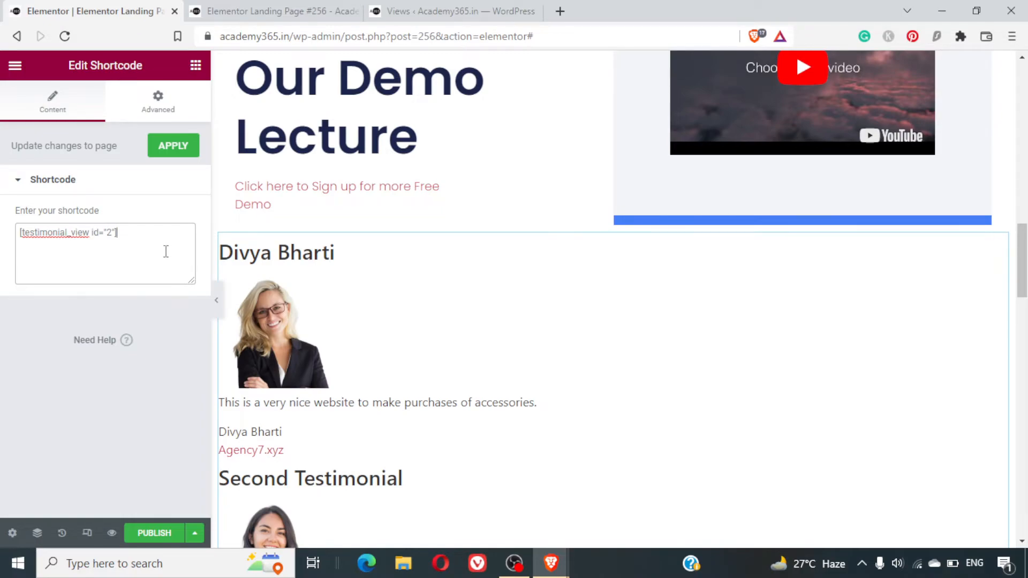
scroll(551, 425, down, 7)
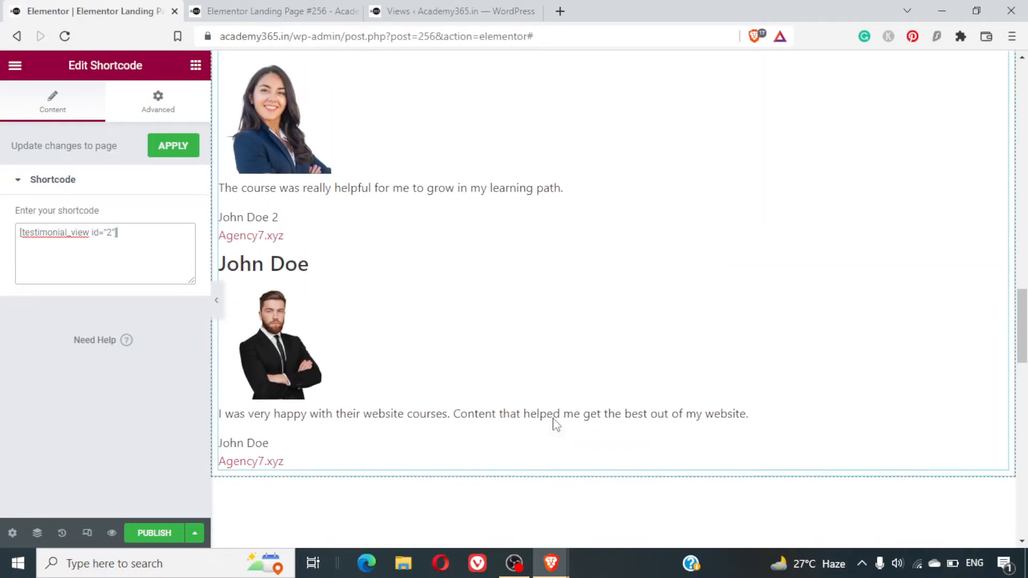
click(171, 152)
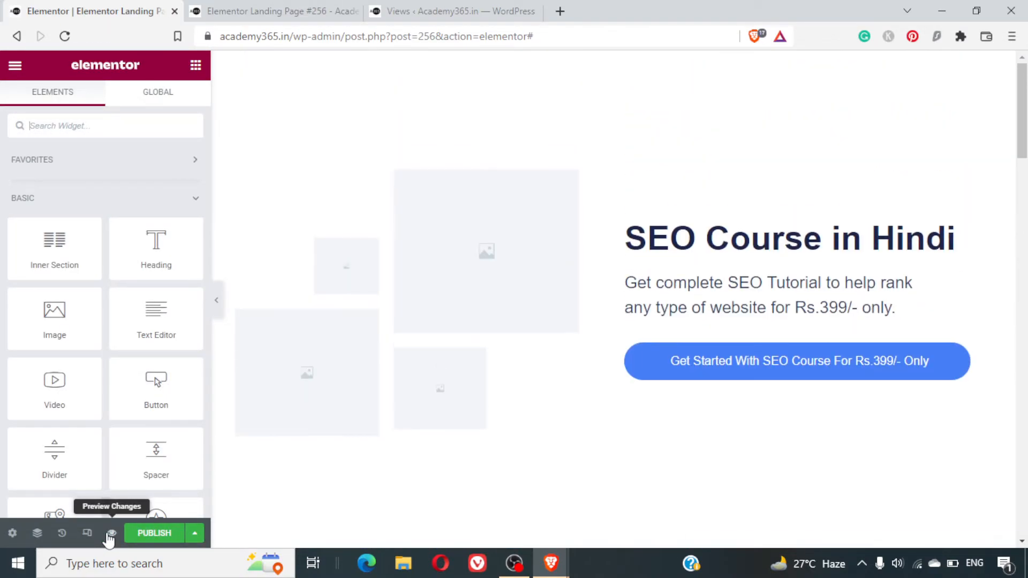
- Try to preview the landing page changes, and start publishing the page
click(111, 534)
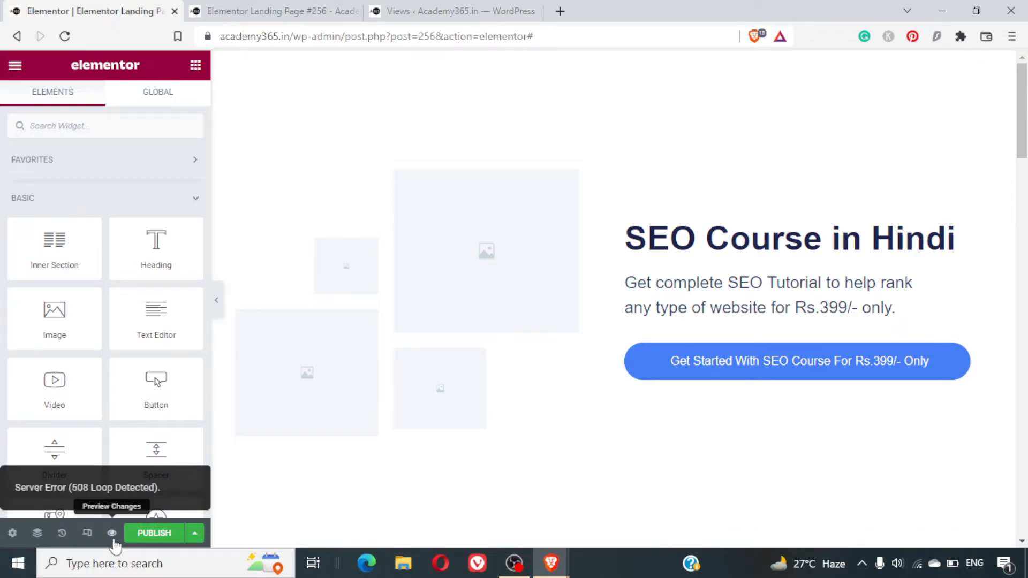
click(156, 533)
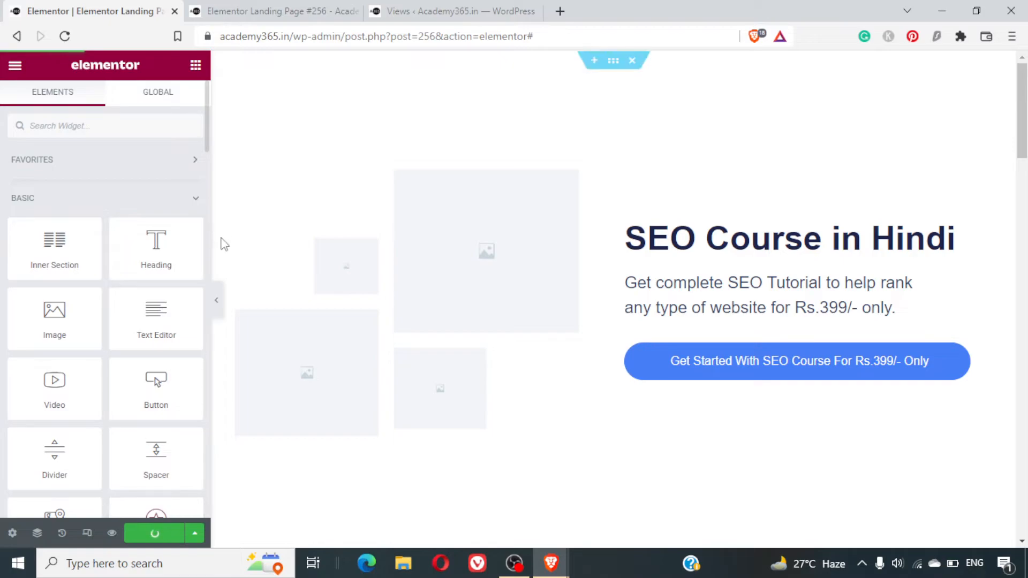
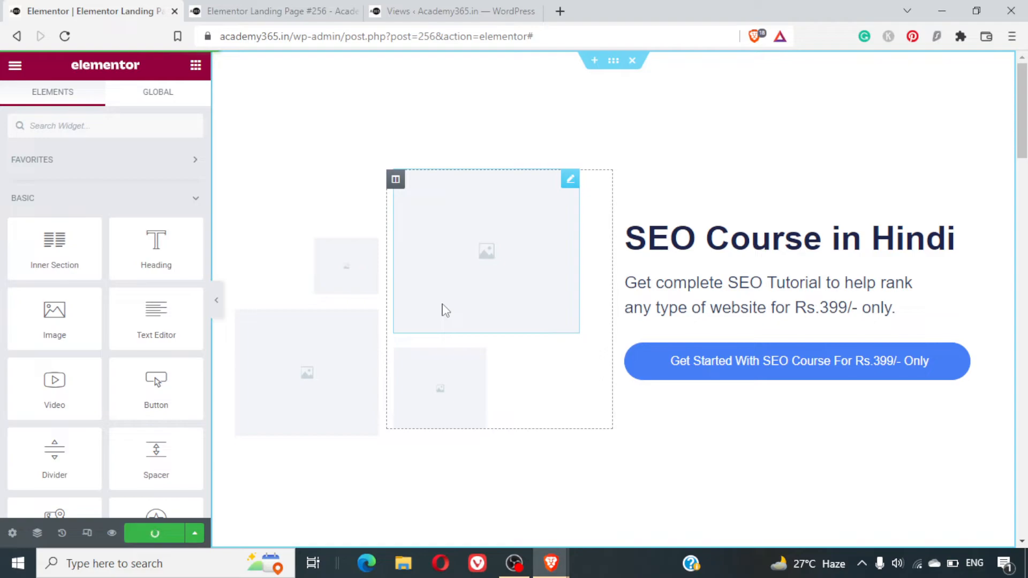
- Switch to the landing page preview, cycle through the testimonials slideshow and review the page sections
key(ctrl+Tab)
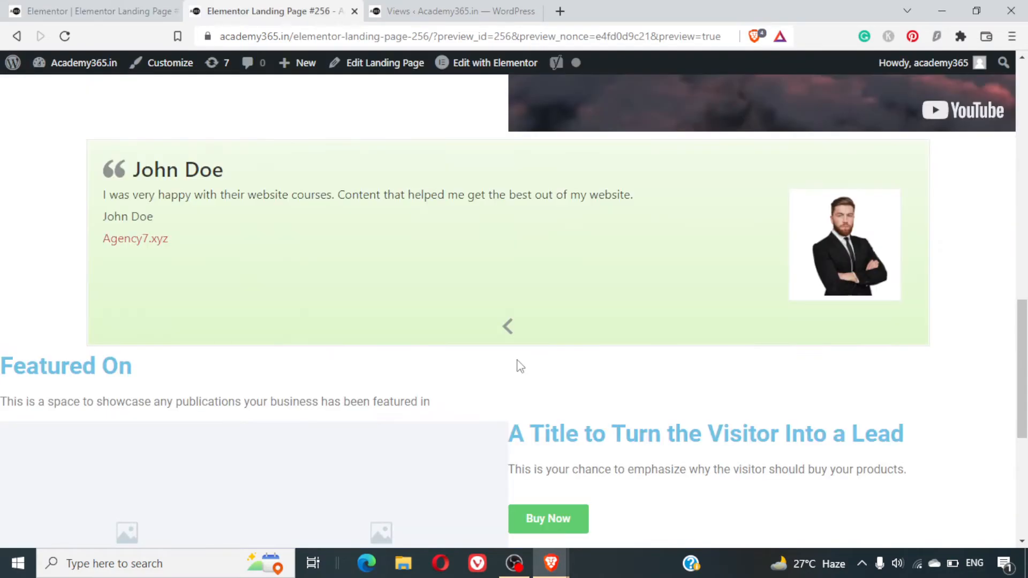
click(508, 328)
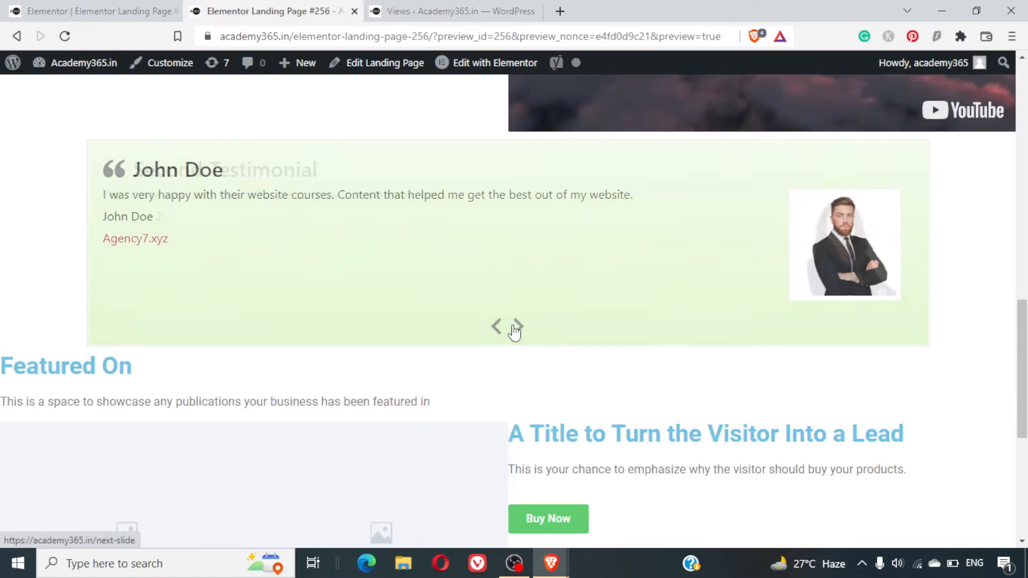
click(511, 327)
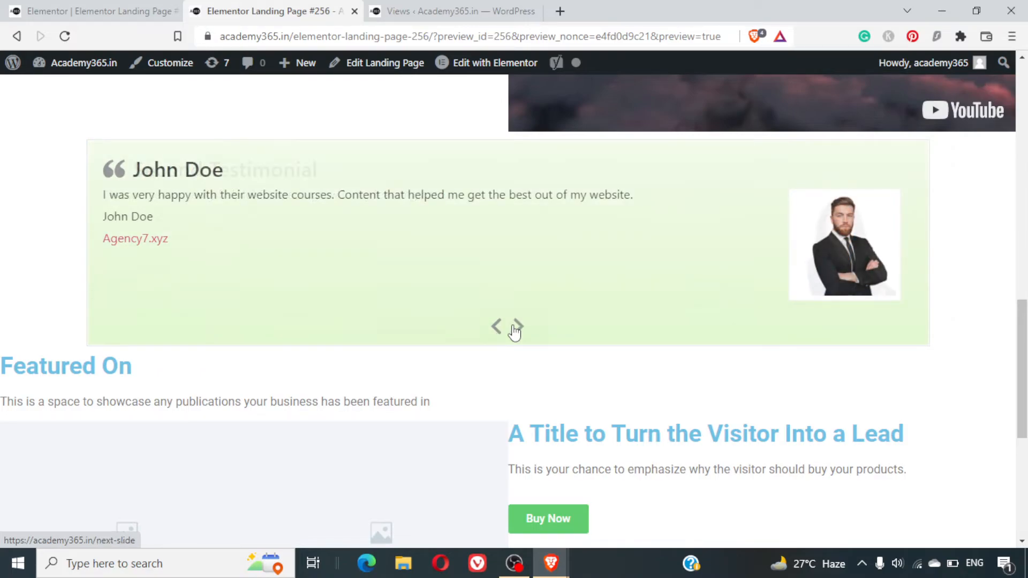
click(515, 327)
scroll(514, 331, up, 10)
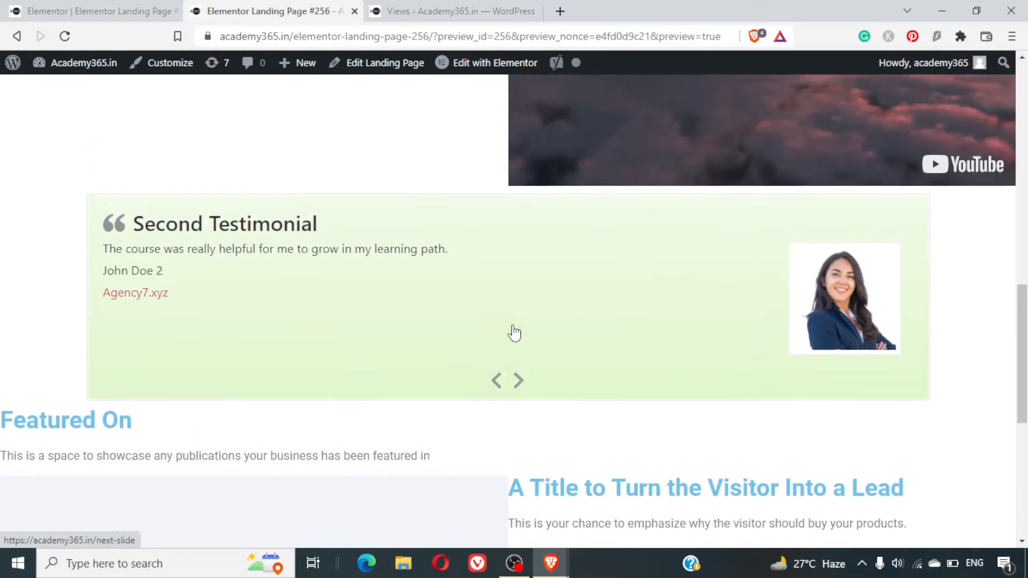
scroll(514, 325, down, 1)
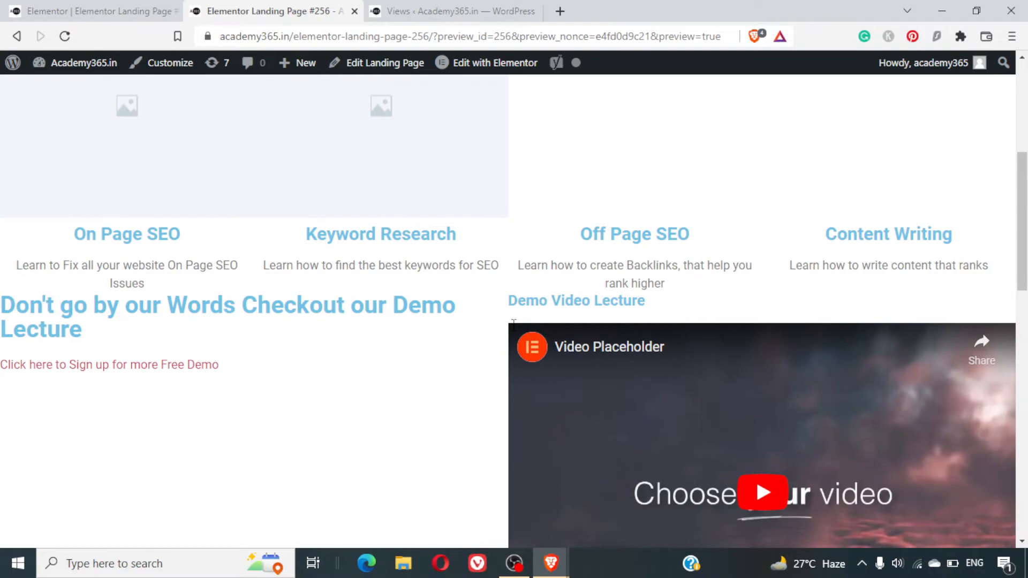
scroll(513, 325, up, 5)
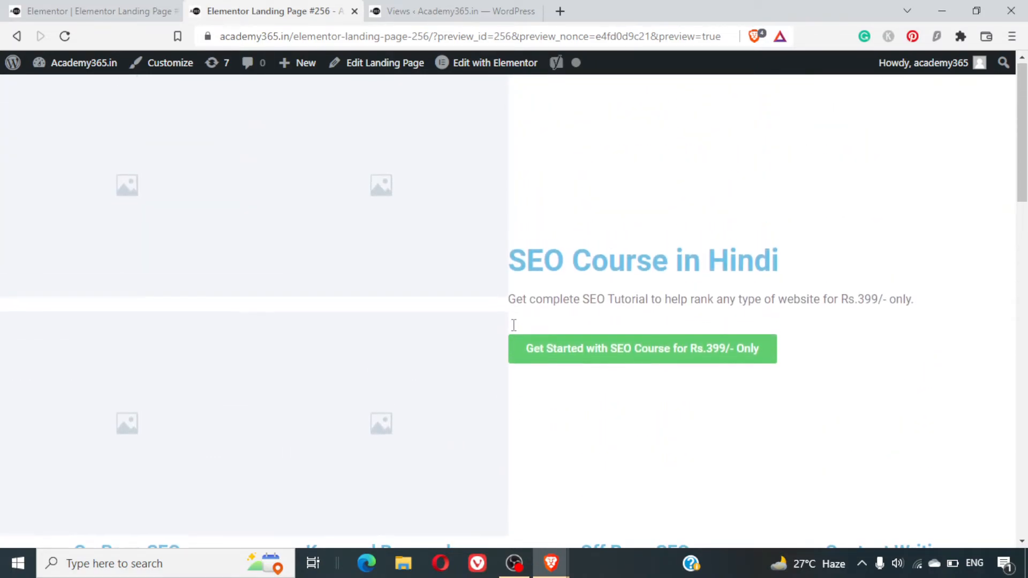
scroll(482, 283, down, 15)
scroll(484, 284, up, 15)
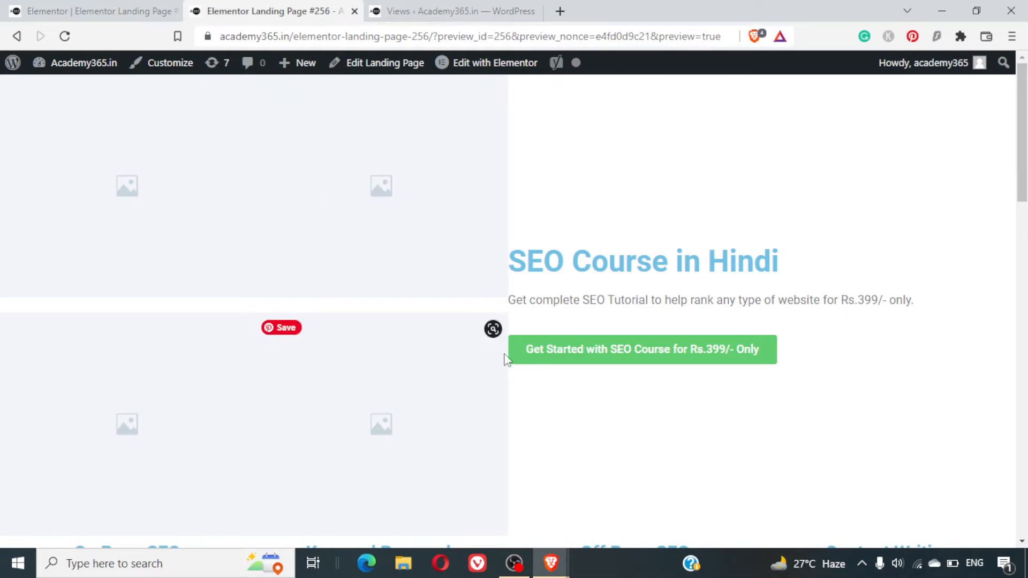
- Remove the preview parameters from the address and load the published page at academy365.in/elementor-landing-page-256/
click(323, 37)
key(Home)
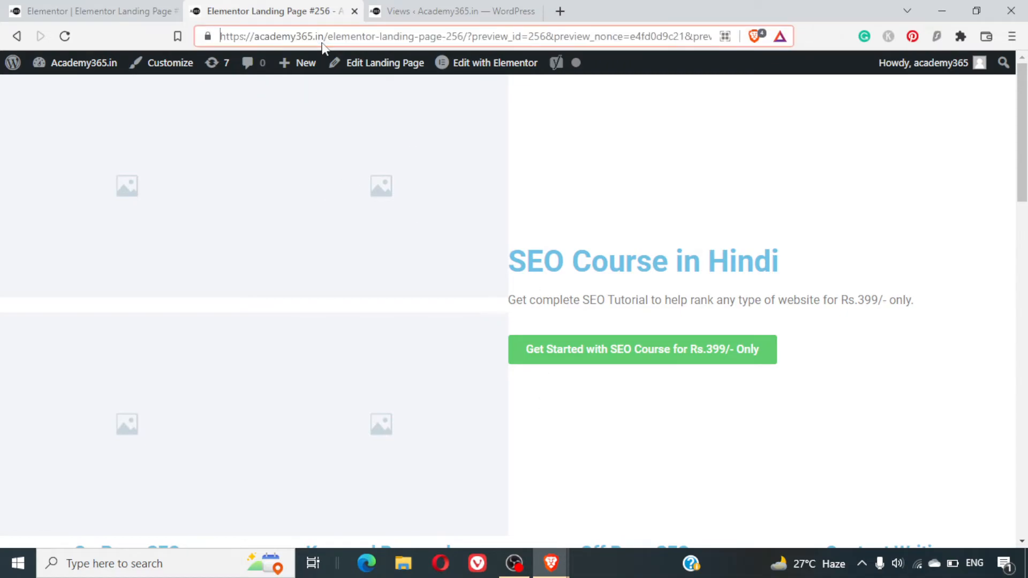
key(shift+End)
key(Delete)
key(Return)
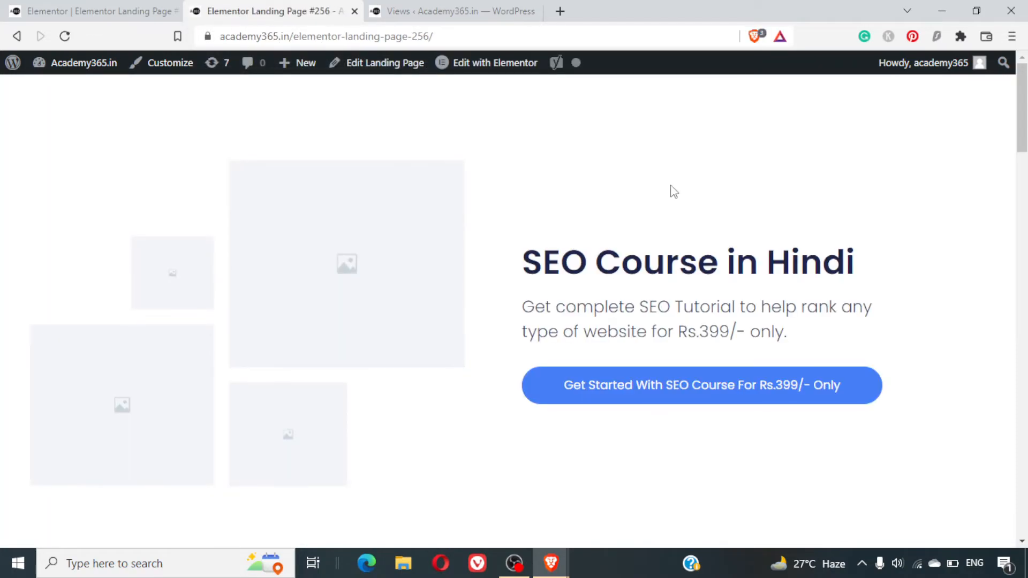
- Review the published landing page's sections and cycle through its testimonials slideshow
scroll(673, 192, down, 5)
scroll(673, 192, up, 5)
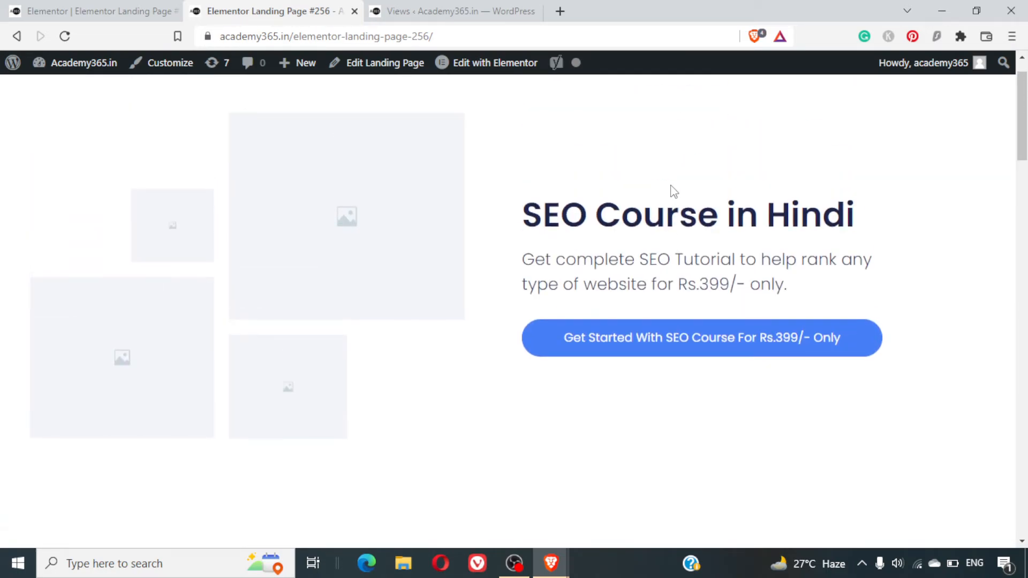
scroll(674, 192, down, 12)
scroll(673, 191, down, 5)
scroll(674, 192, down, 2)
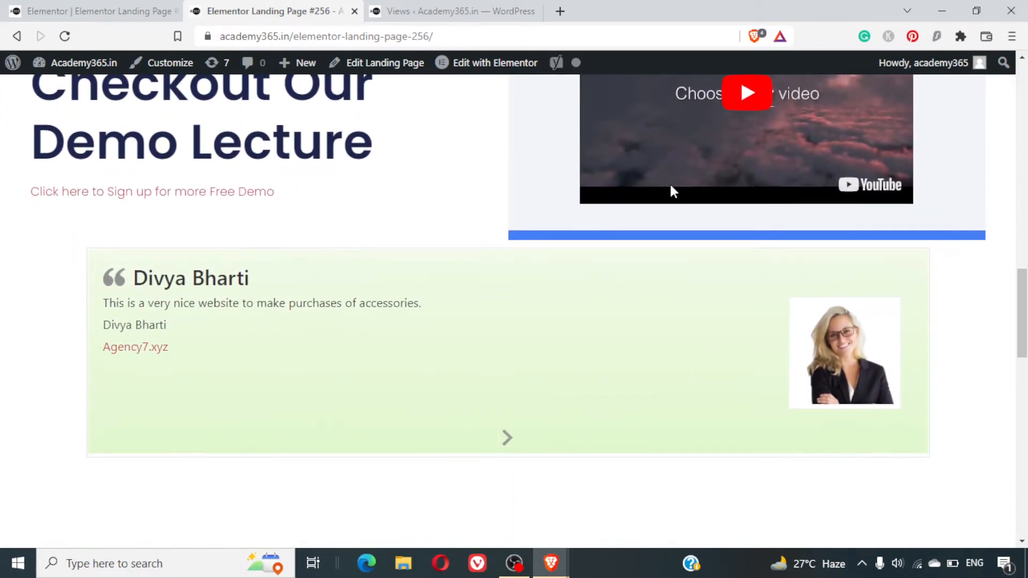
scroll(674, 192, down, 1)
click(509, 426)
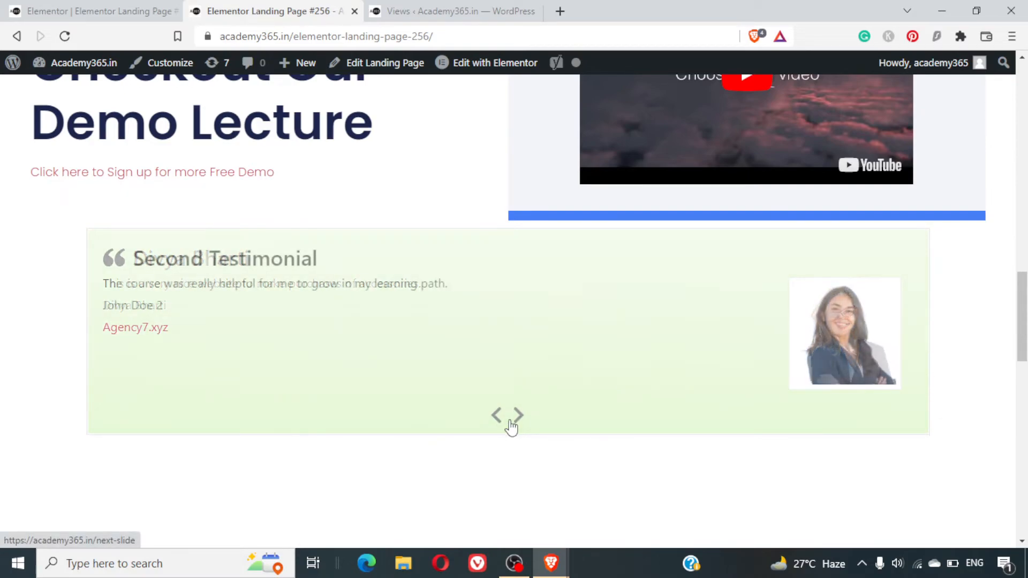
click(510, 426)
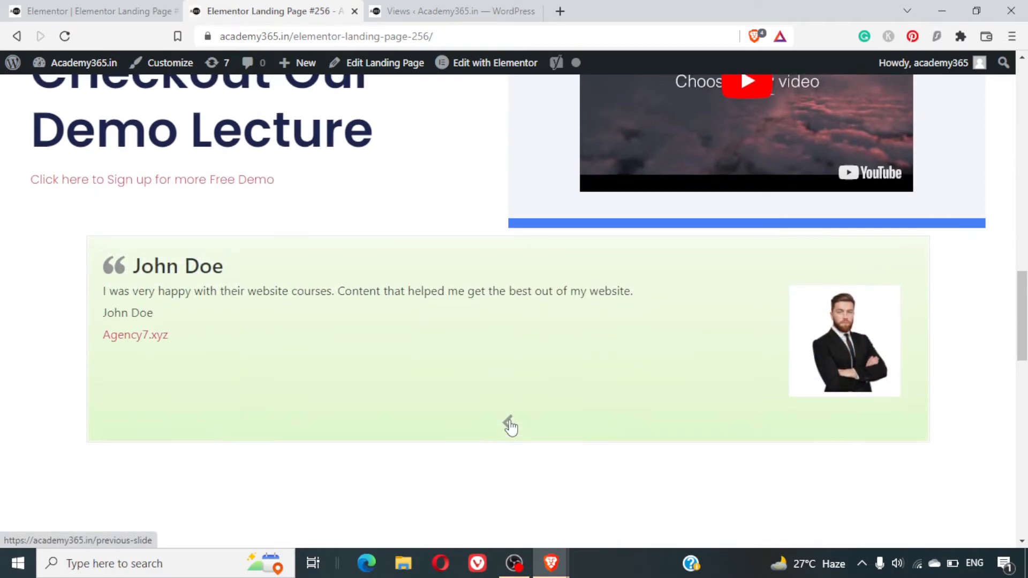
scroll(510, 422, up, 2)
scroll(510, 421, down, 2)
scroll(510, 426, down, 2)
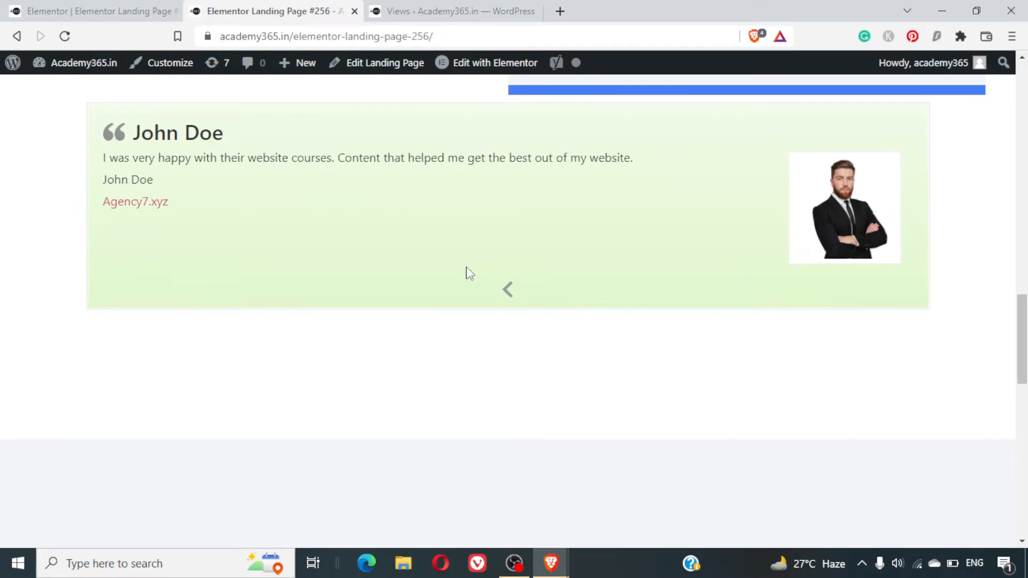
scroll(560, 350, down, 8)
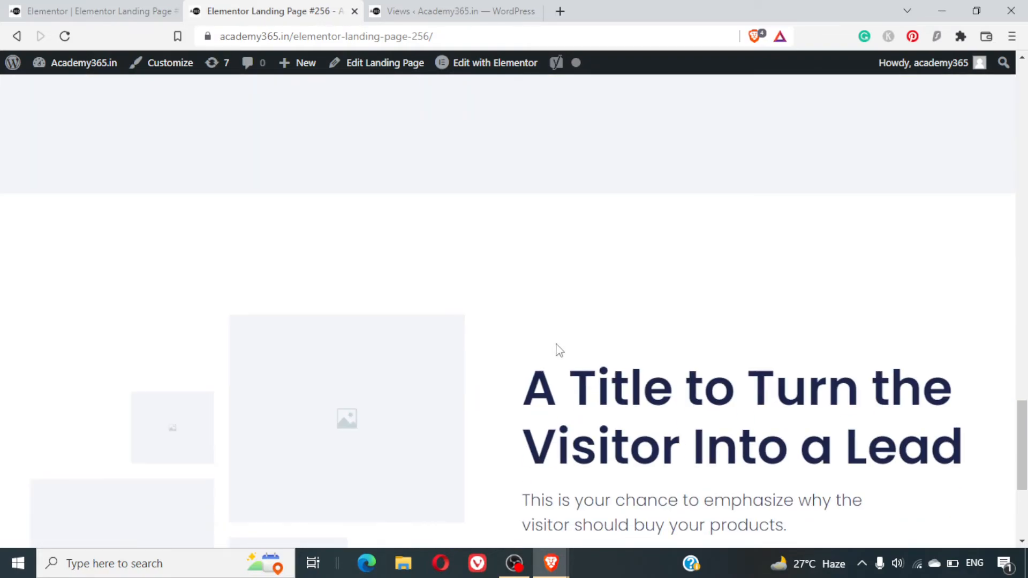
scroll(560, 351, up, 6)
- Return to the Elementor editor and add a Heading widget directly above the testimonials shortcode below the demo lecture section
click(27, 9)
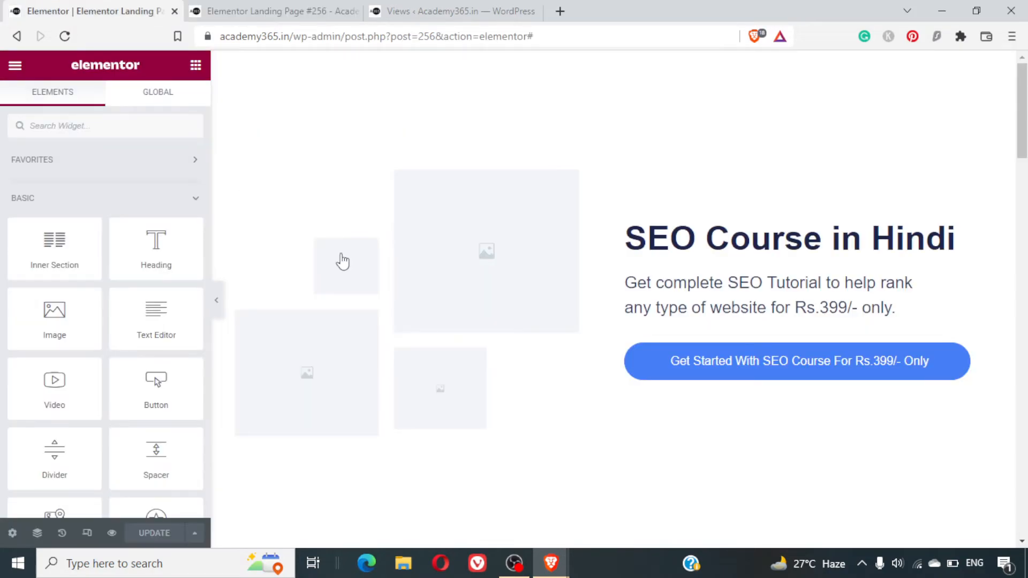
scroll(440, 332, down, 5)
scroll(441, 328, down, 12)
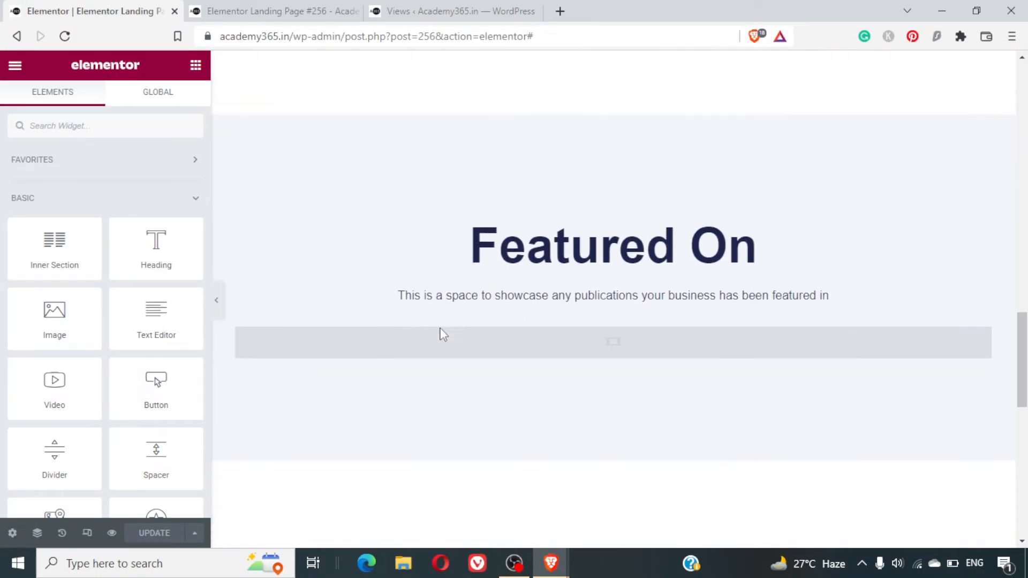
scroll(442, 334, down, 3)
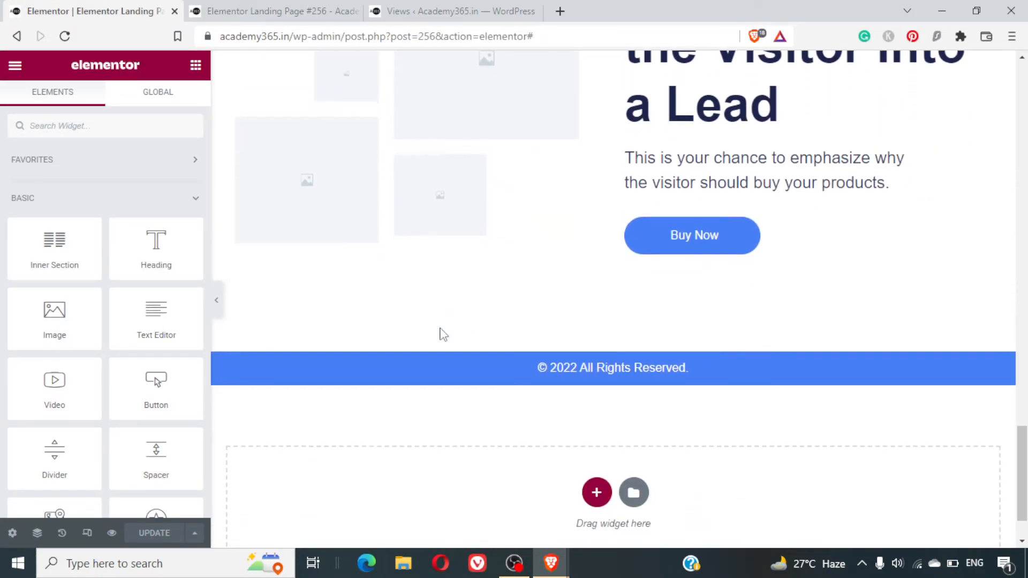
scroll(443, 334, up, 9)
scroll(443, 334, up, 7)
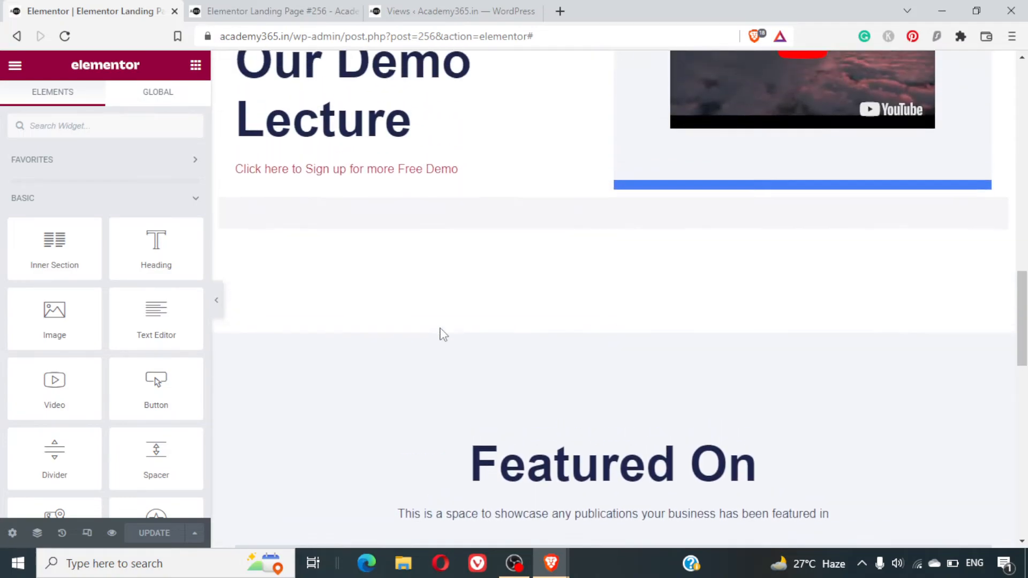
scroll(442, 334, up, 10)
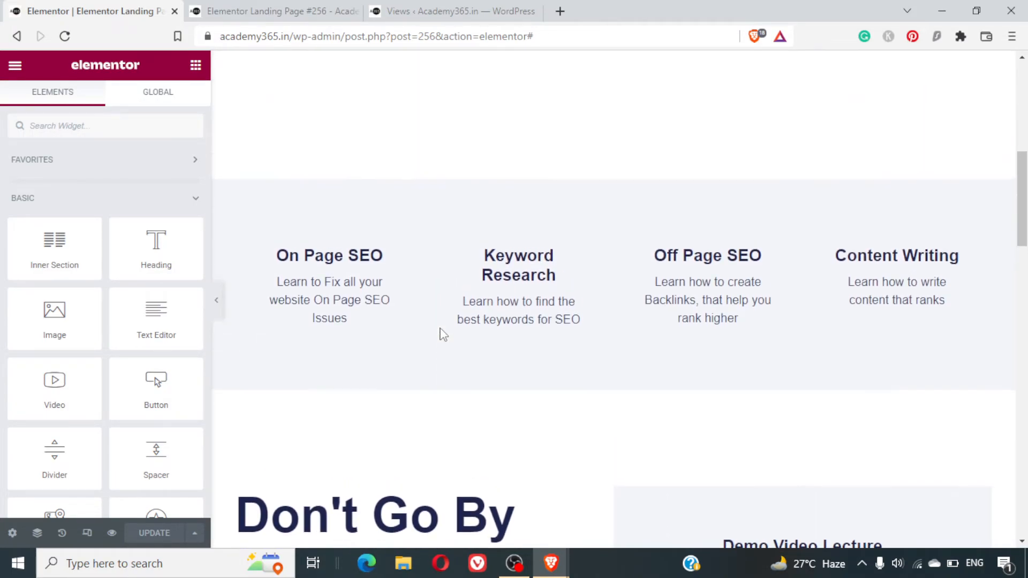
scroll(443, 334, down, 5)
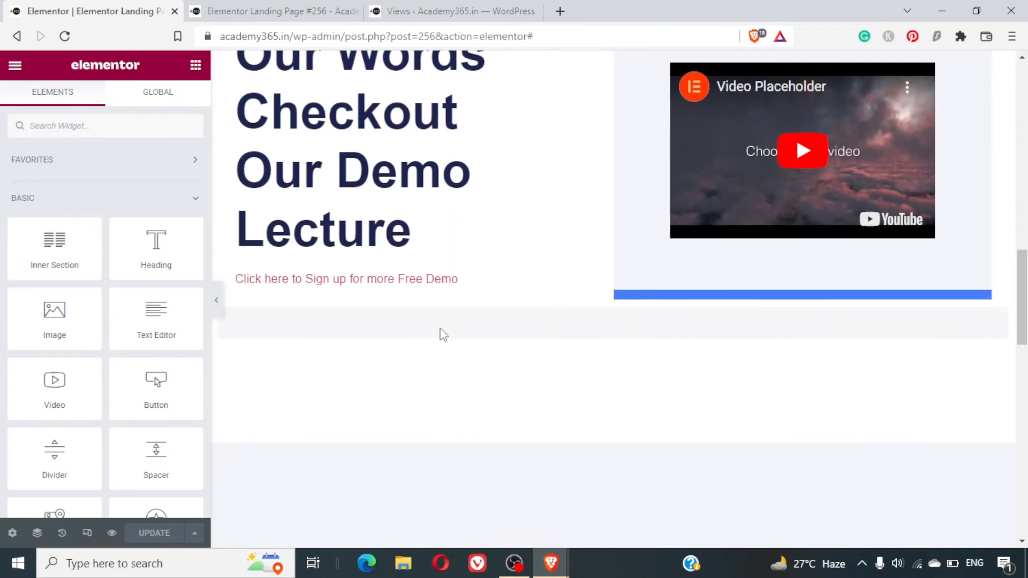
click(443, 334)
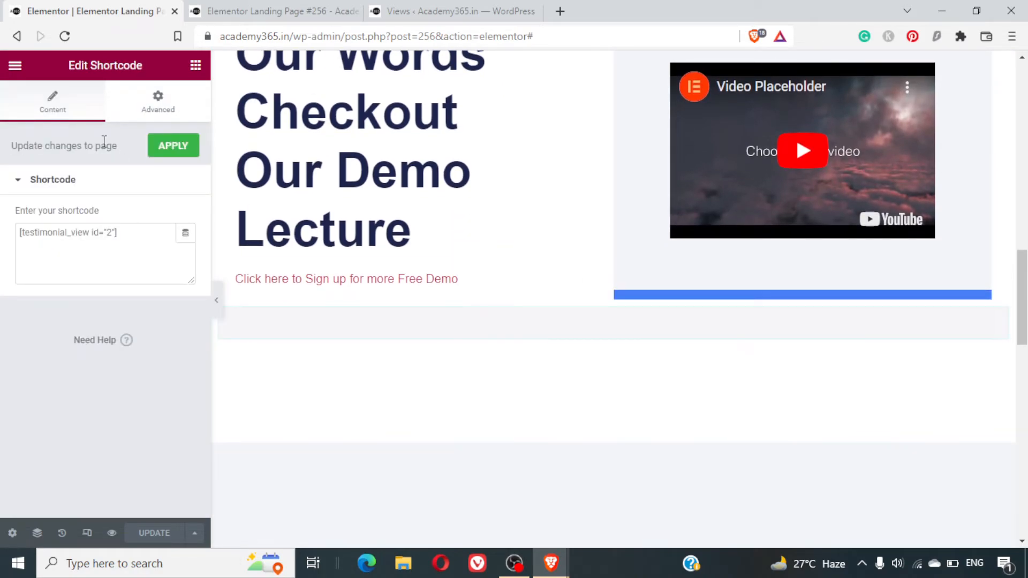
click(9, 67)
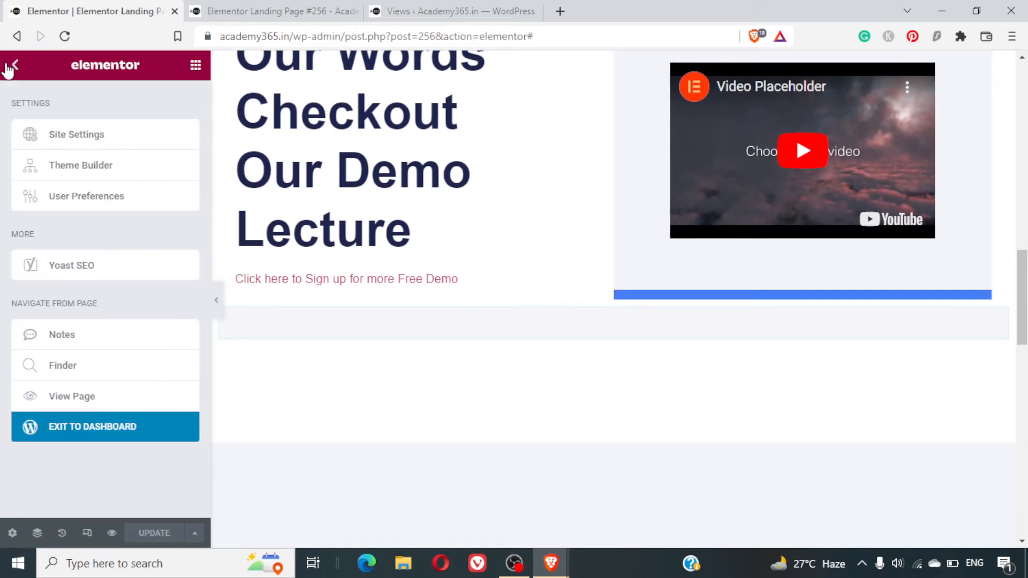
click(17, 67)
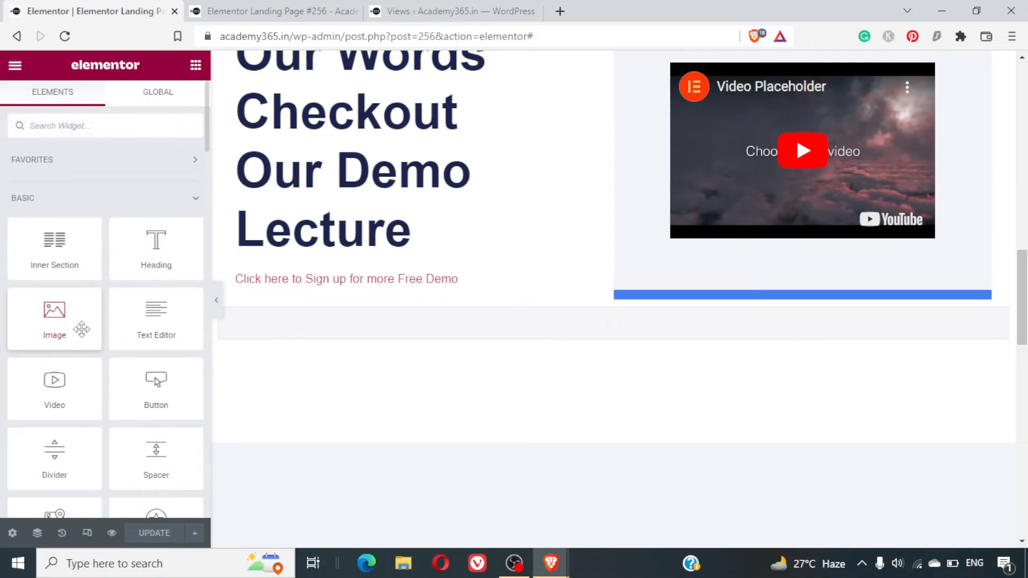
drag(132, 251, 541, 321)
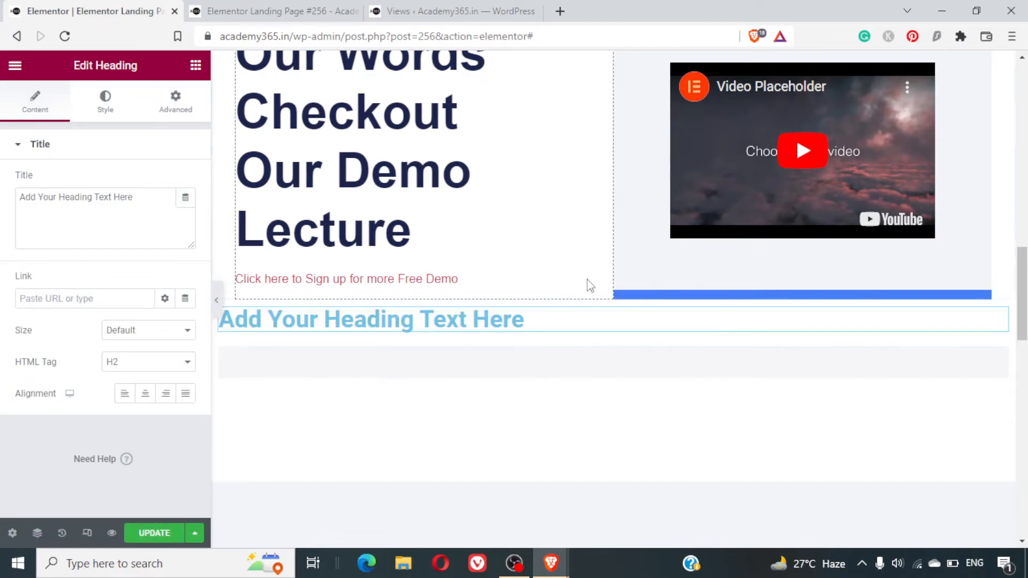
- Set the new heading's title to "Student Testimonials" and align it to the center
triple_click(108, 198)
text(Sut)
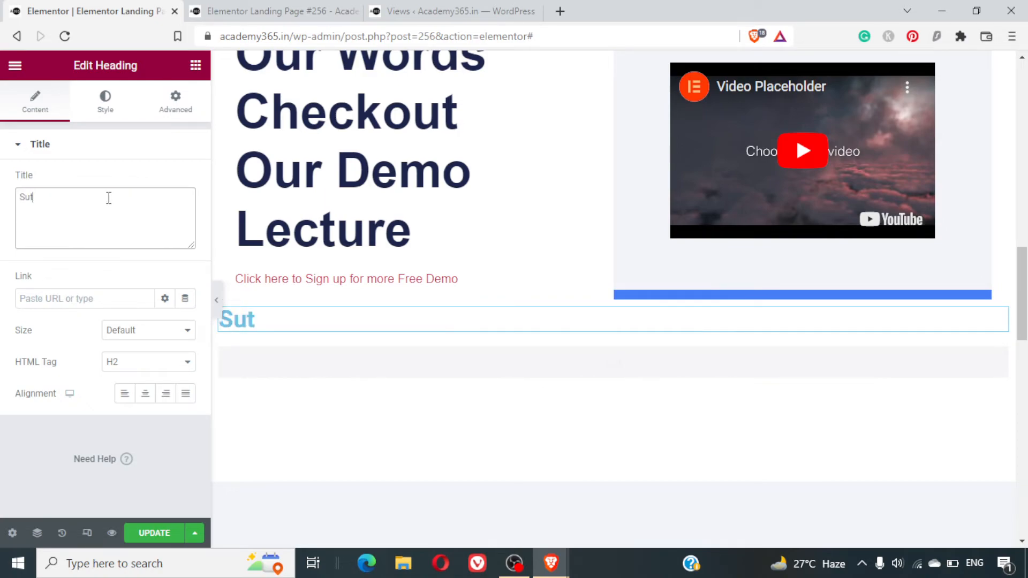
text(en)
key(BackSpace)
key(BackSpace)
text(dent )
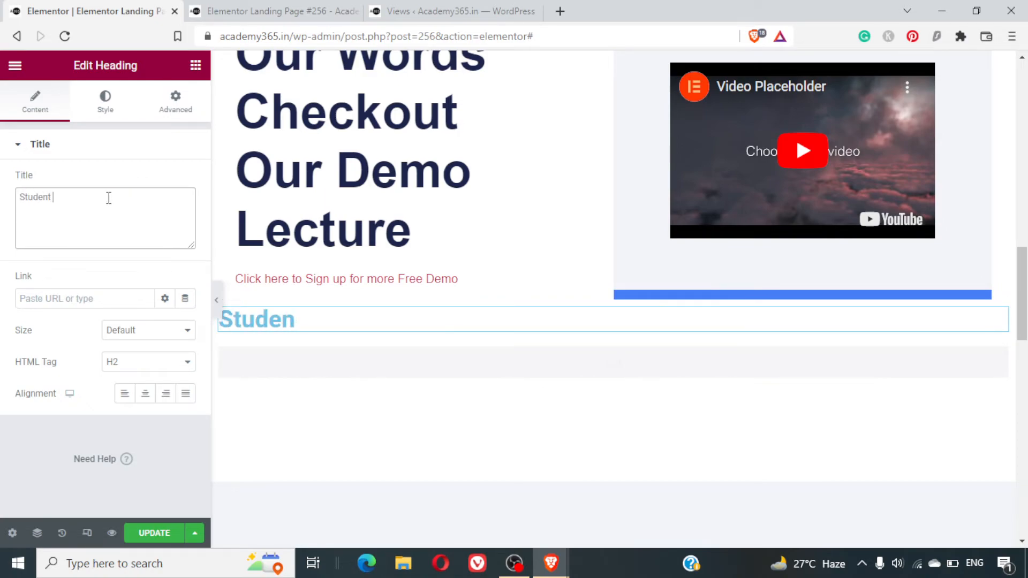
text(Testimonials)
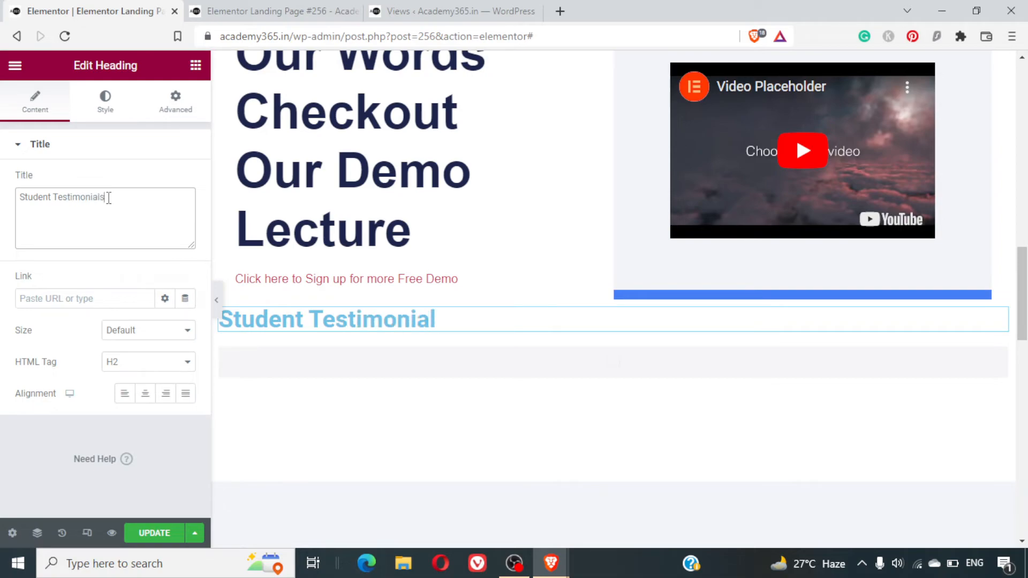
key(ctrl+a)
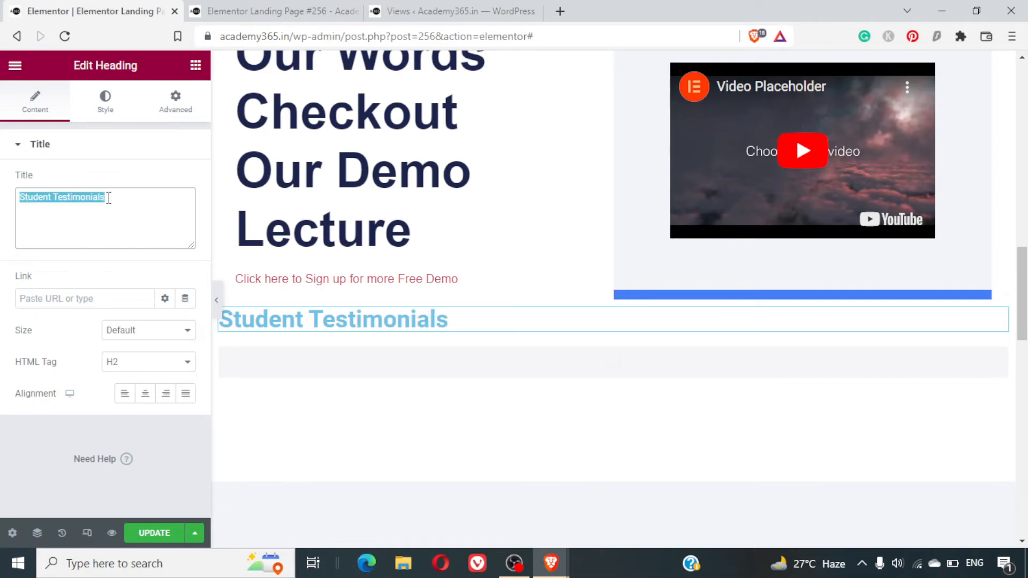
click(145, 396)
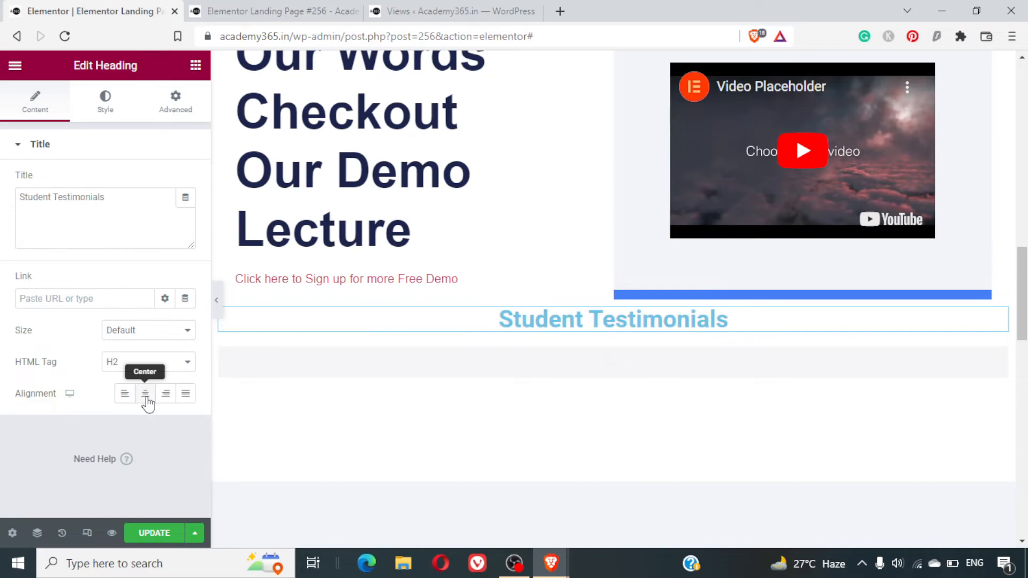
- Insert a Spacer widget with 64 px of space in a new section above the Student Testimonials heading
click(14, 65)
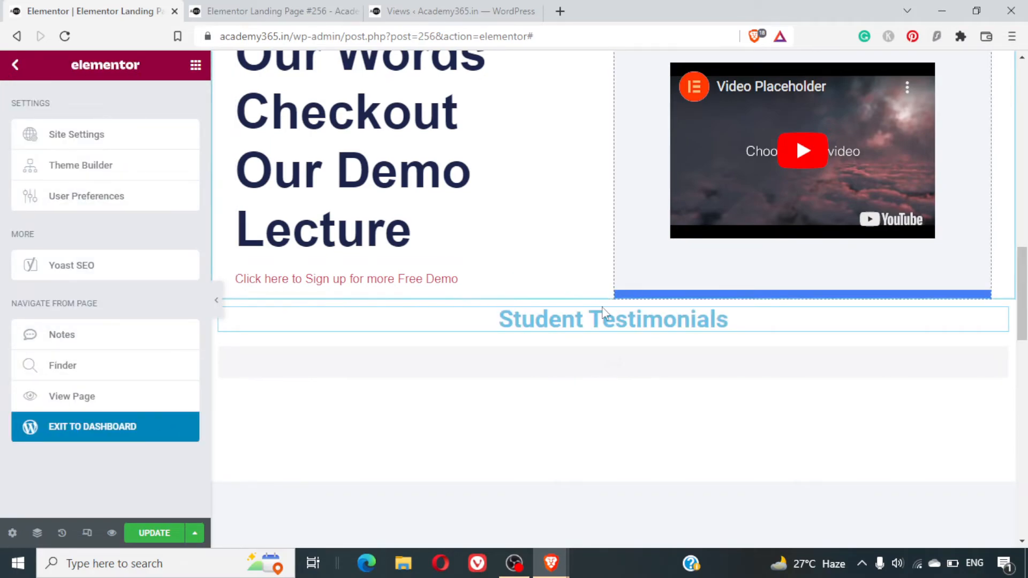
click(595, 292)
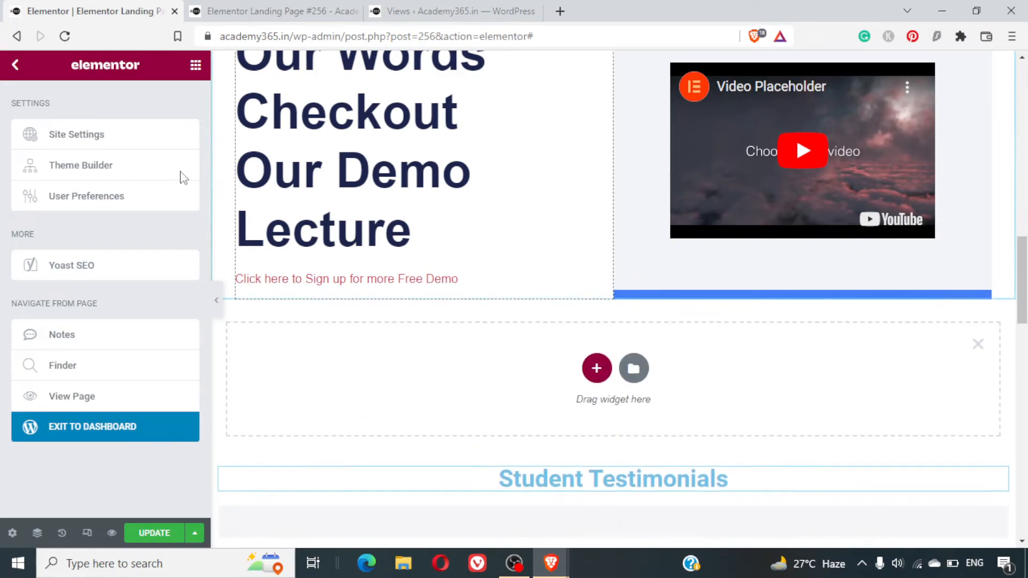
click(593, 370)
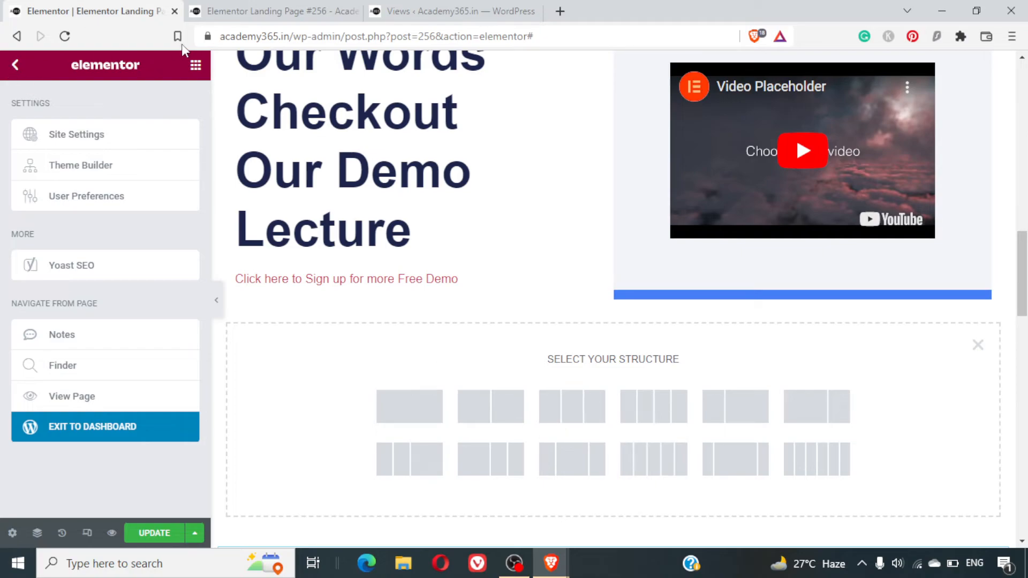
click(197, 67)
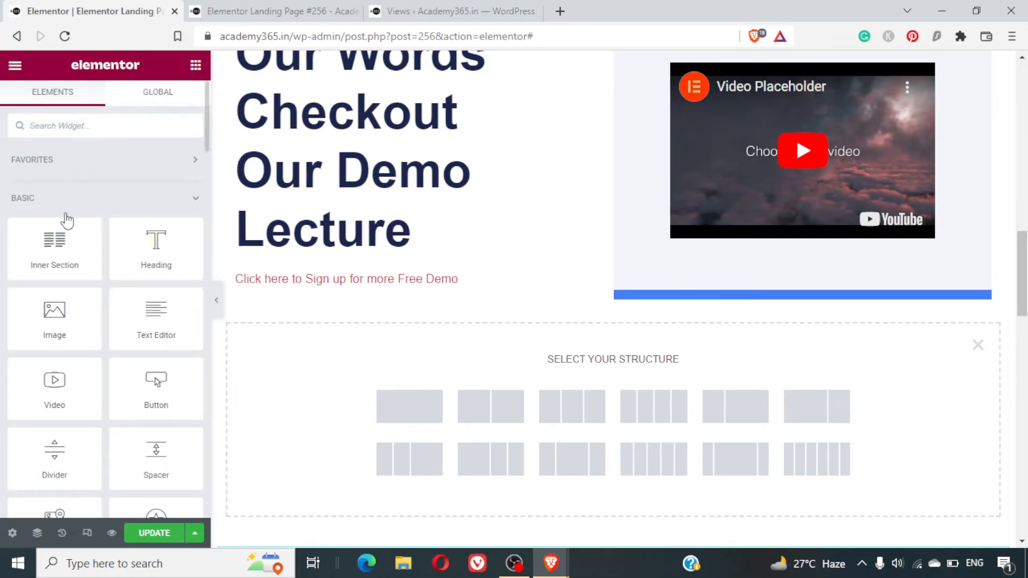
click(122, 129)
text(space)
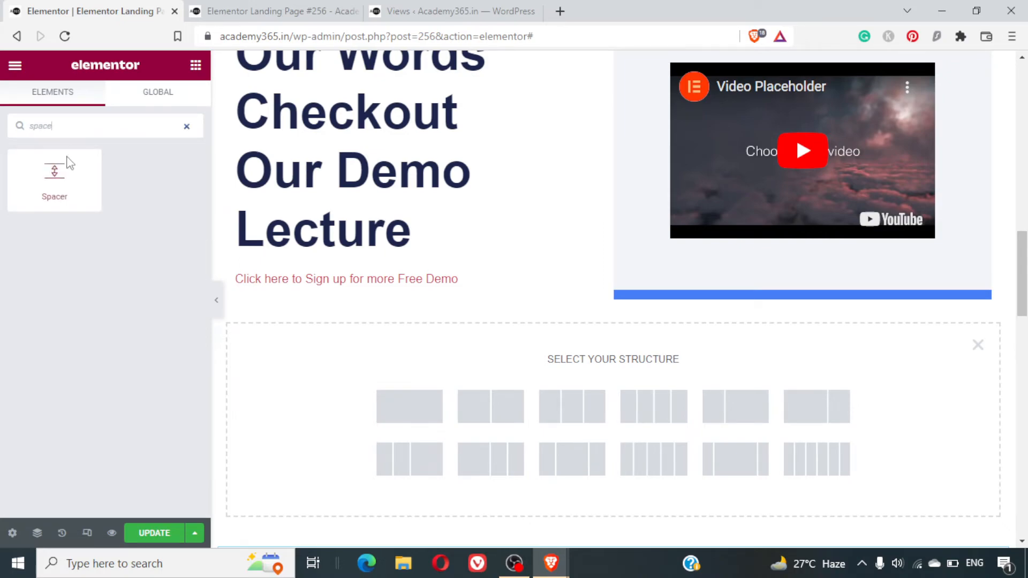
drag(54, 171, 582, 349)
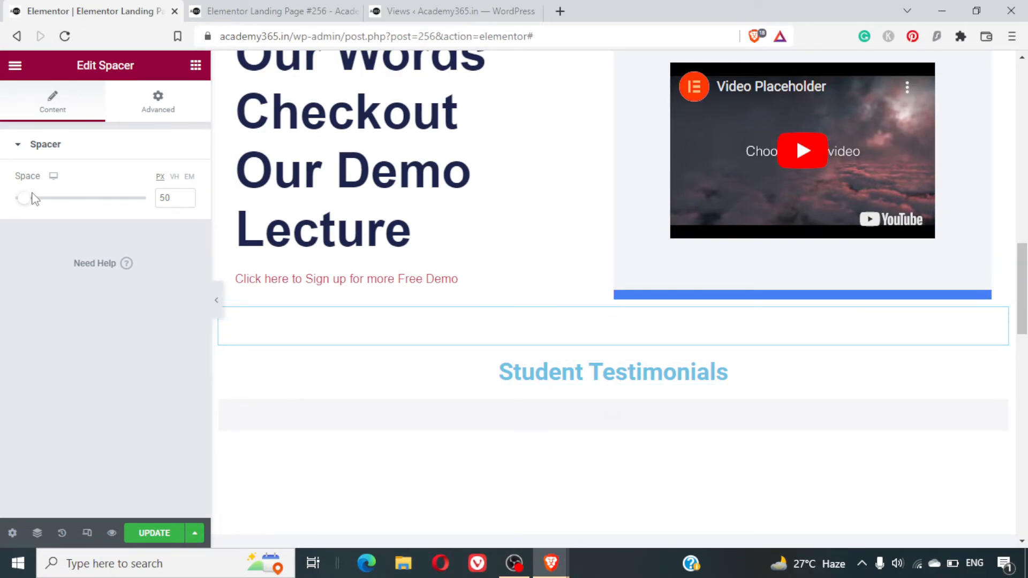
mouse_move(35, 204)
mouse_down()
mouse_move(43, 208)
mouse_move(29, 218)
mouse_up()
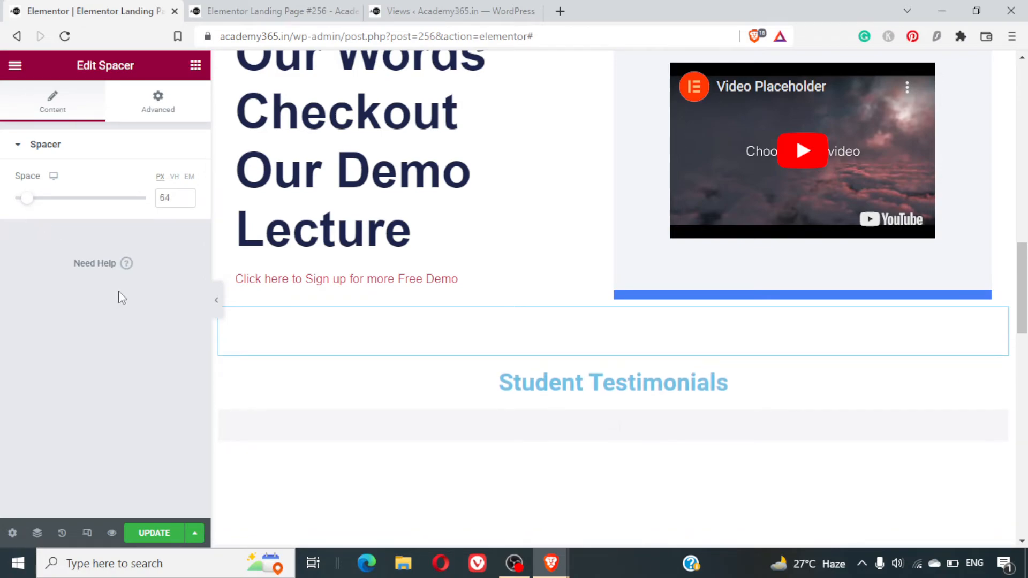
- Update the page and reload the landing page preview in the other browser tab
click(164, 532)
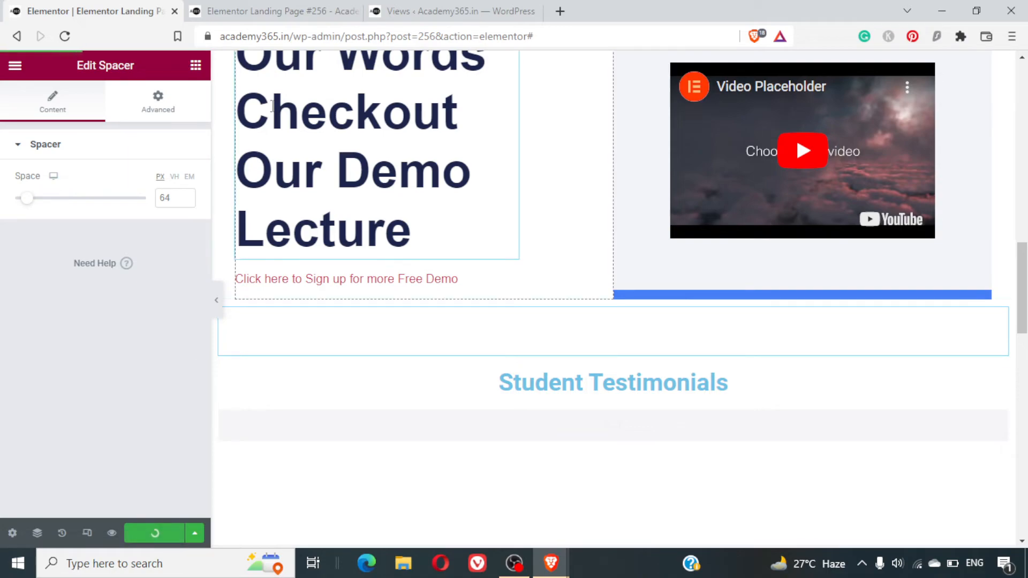
click(273, 8)
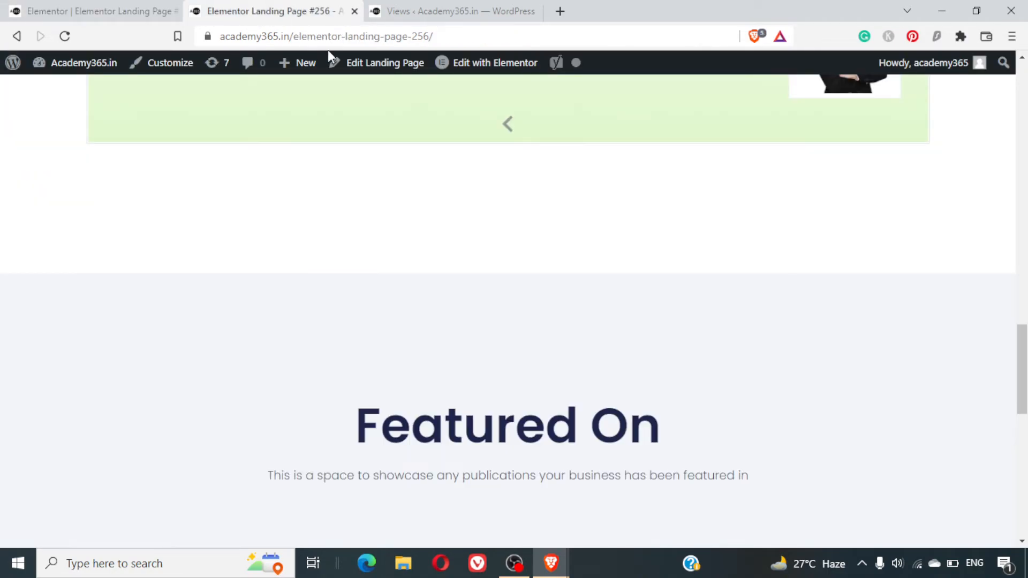
scroll(426, 323, down, 7)
scroll(426, 324, up, 20)
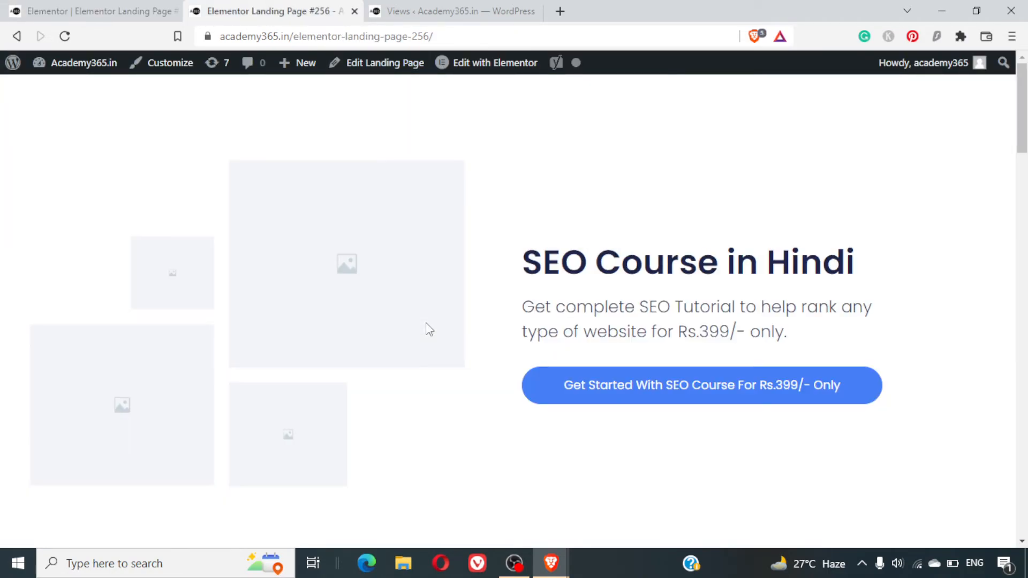
click(67, 6)
click(238, 3)
key(F5)
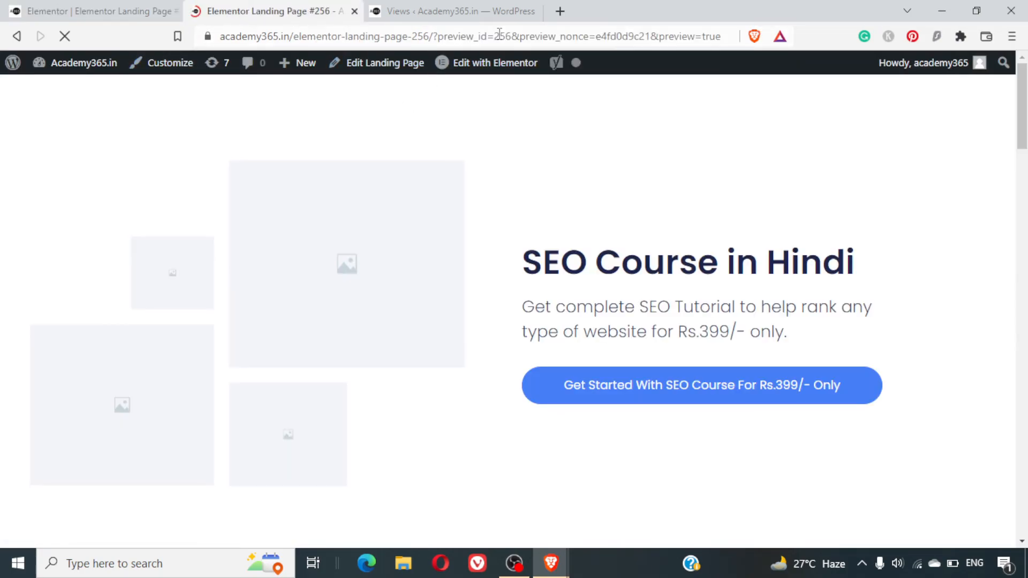
- Examine the testimonials spacing and the Featured On section on the reloaded landing page
scroll(491, 298, down, 9)
scroll(493, 300, down, 12)
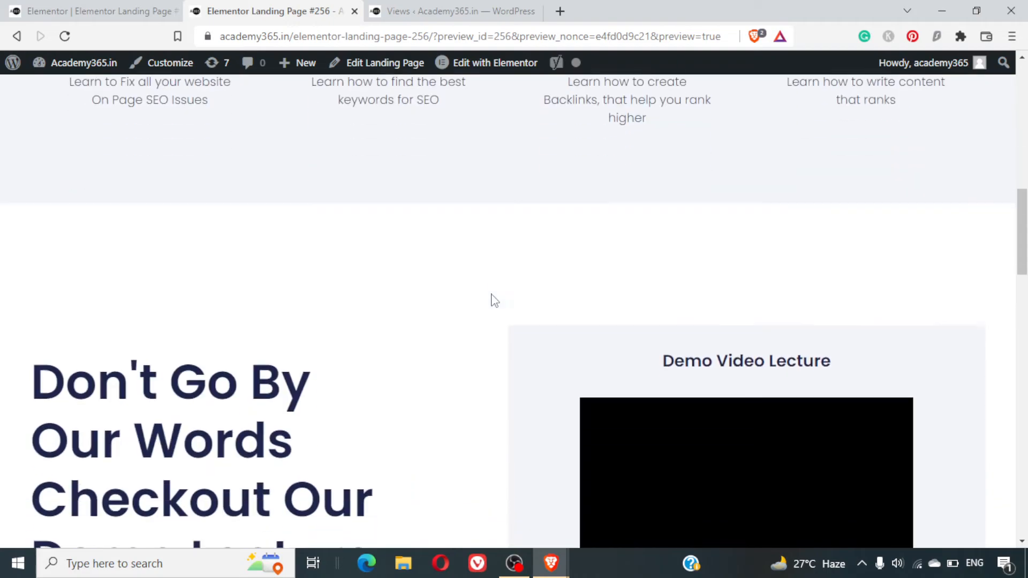
scroll(493, 298, up, 1)
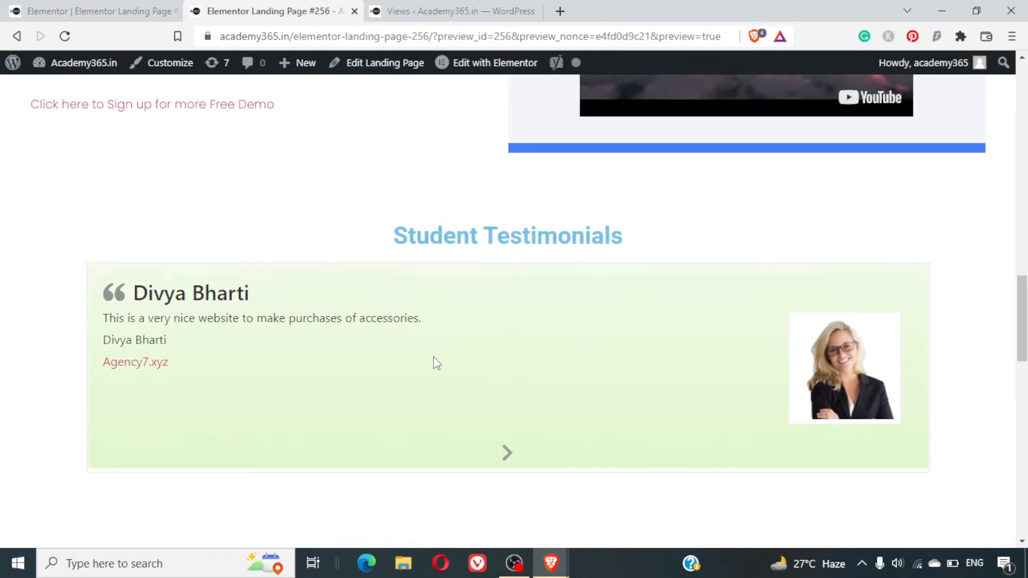
scroll(442, 337, down, 5)
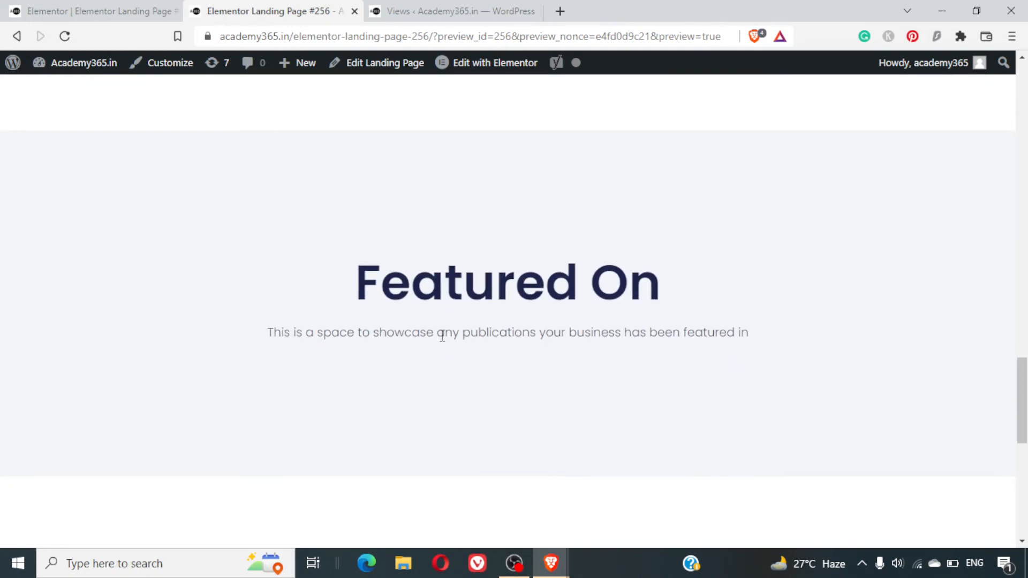
scroll(442, 337, up, 10)
scroll(442, 336, down, 1)
scroll(442, 335, down, 8)
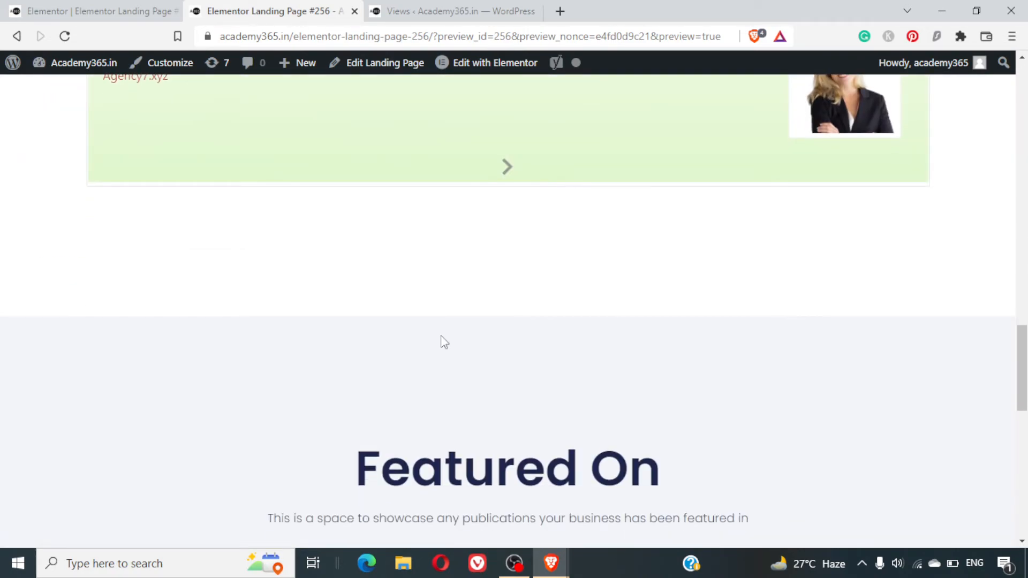
scroll(423, 299, down, 4)
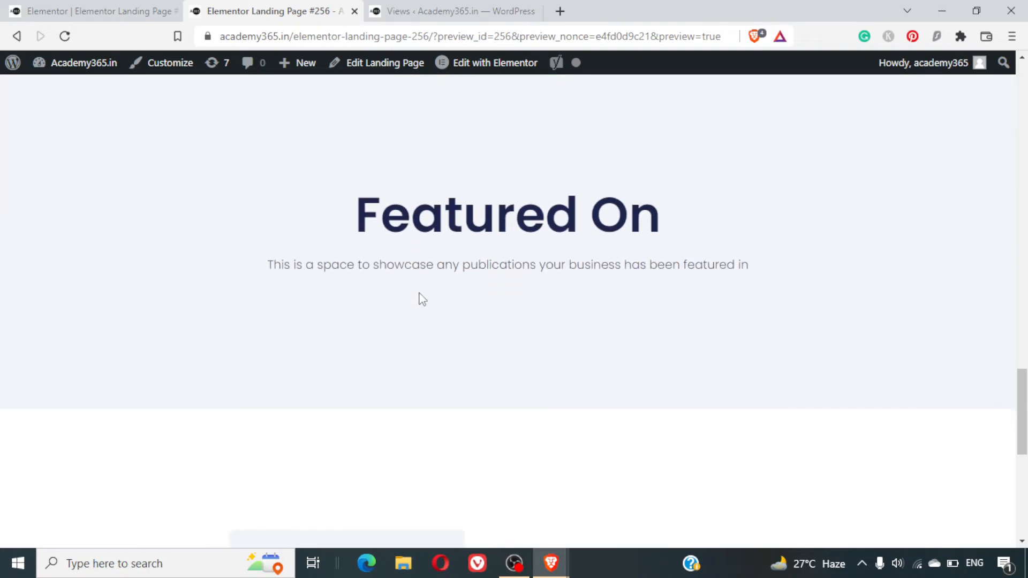
scroll(423, 299, down, 1)
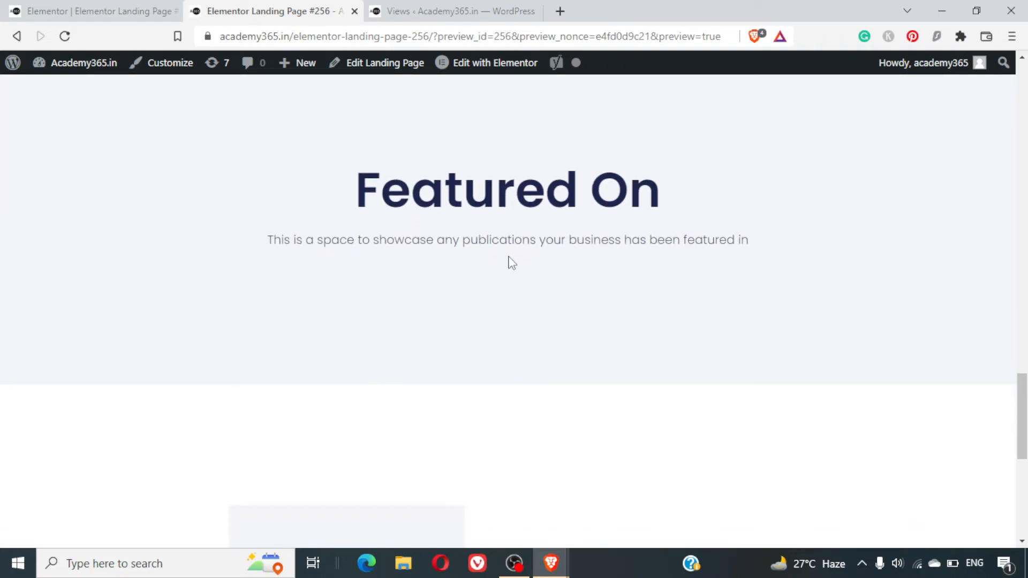
scroll(511, 262, down, 5)
scroll(511, 262, up, 5)
- Return to the Elementor editor and delete the Featured On section below the testimonials
click(42, 10)
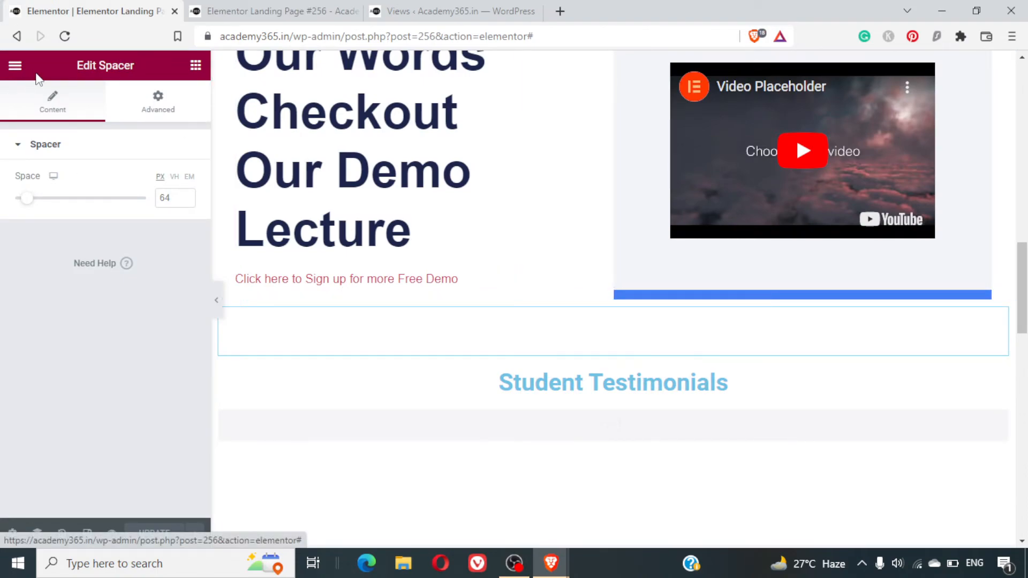
click(16, 66)
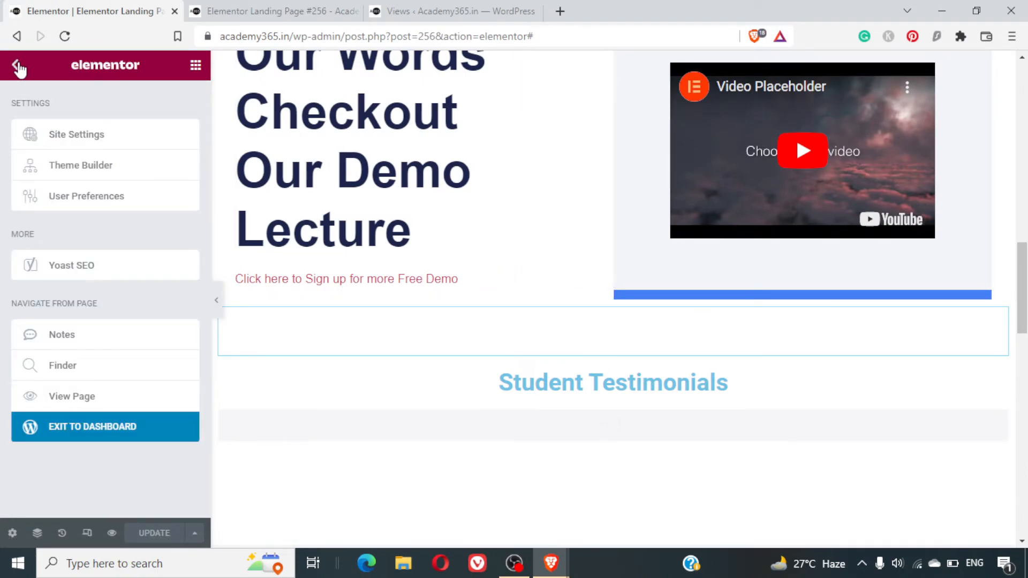
click(18, 66)
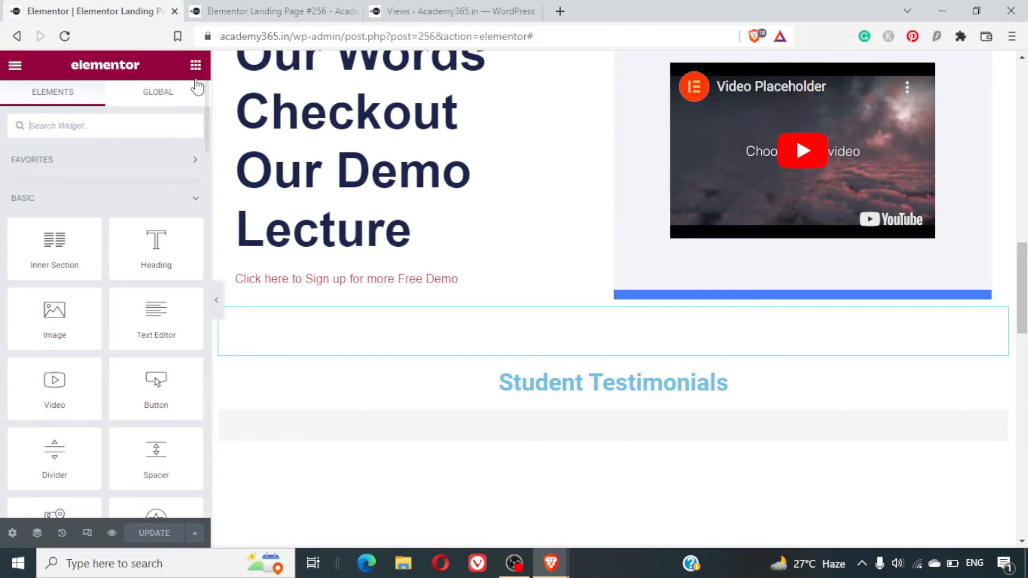
scroll(490, 396, down, 3)
scroll(490, 397, down, 3)
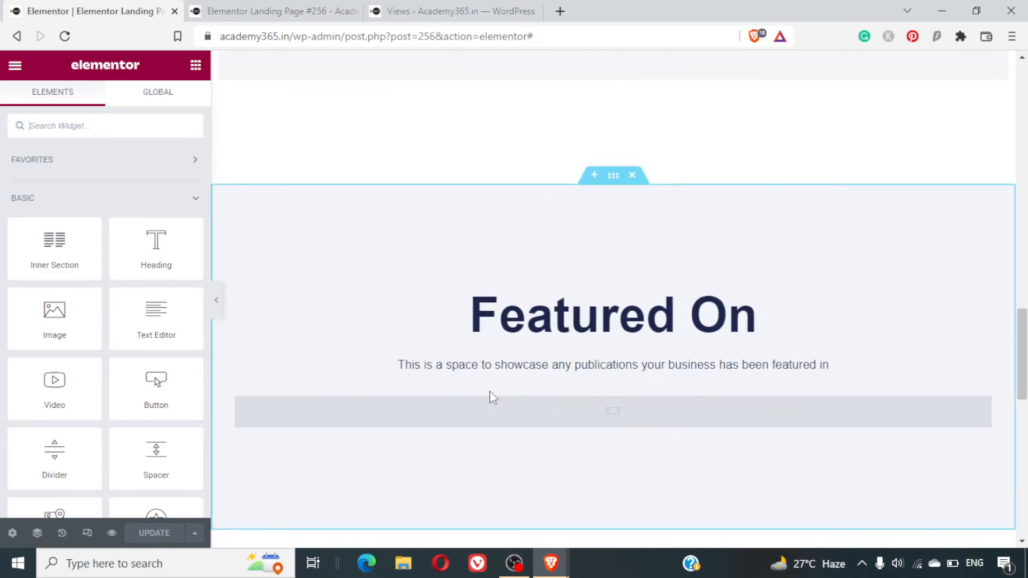
click(634, 175)
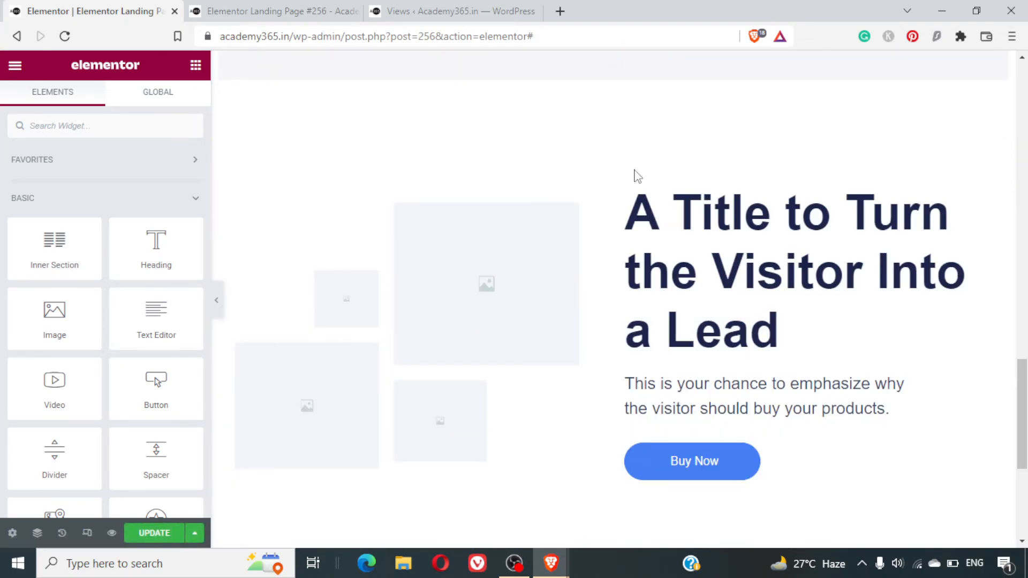
- Replace the heading of the closing call-to-action section with "The only course you need to learn SEO!"
scroll(573, 291, down, 5)
scroll(615, 300, up, 8)
scroll(652, 305, down, 5)
scroll(771, 364, up, 2)
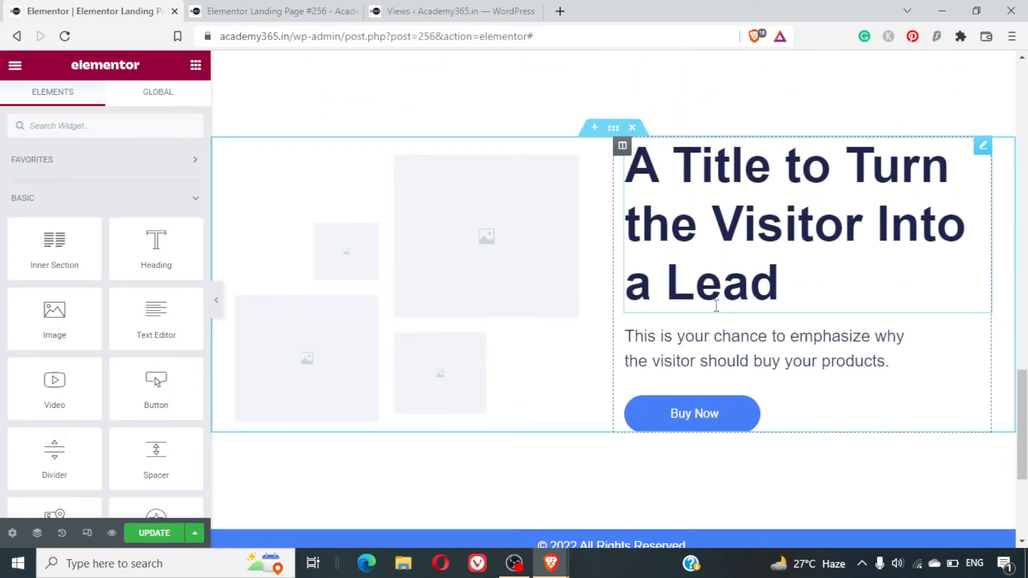
click(704, 247)
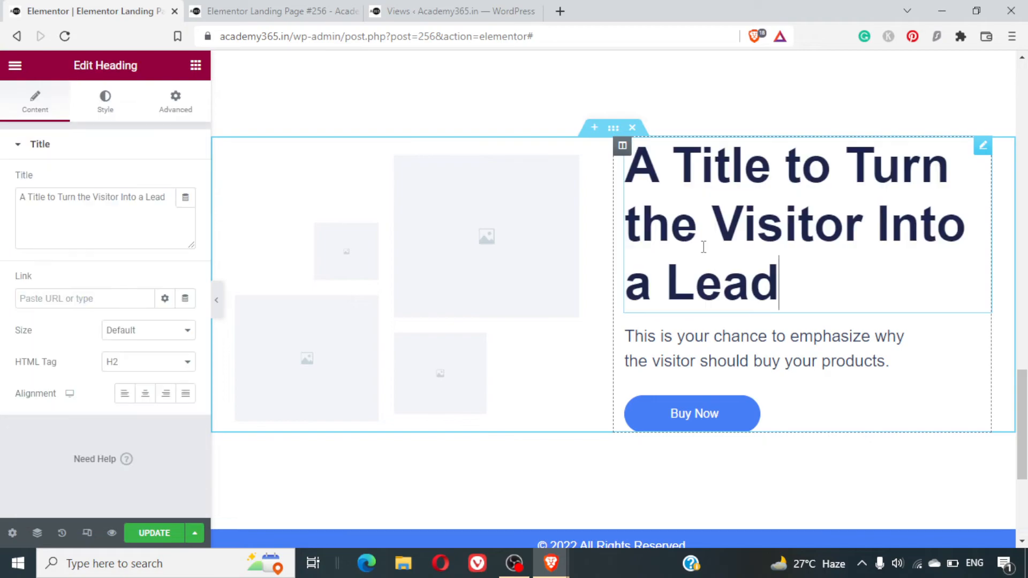
triple_click(704, 247)
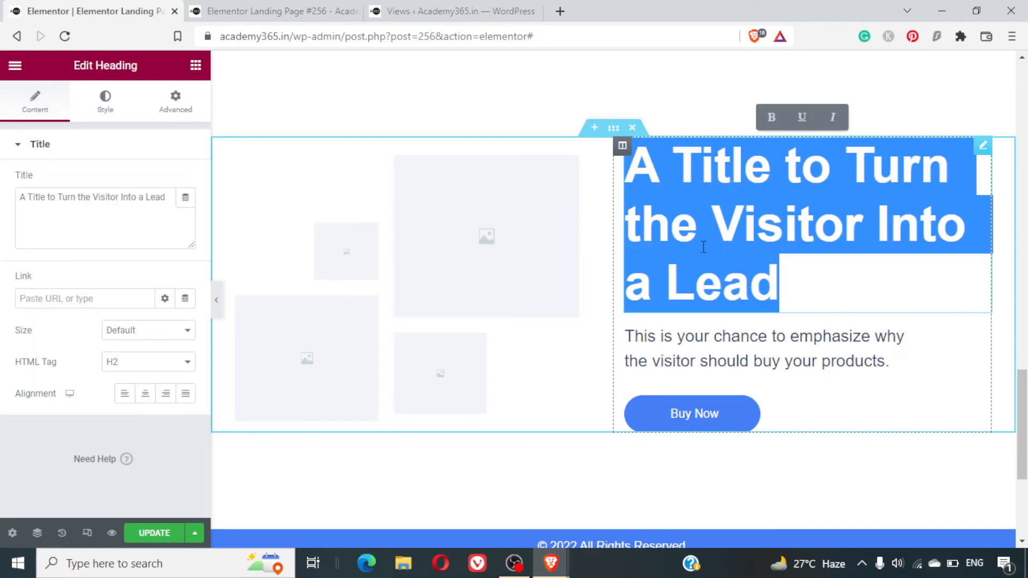
text(TH e)
key(BackSpace)
key(BackSpace)
key(BackSpace)
key(BackSpace)
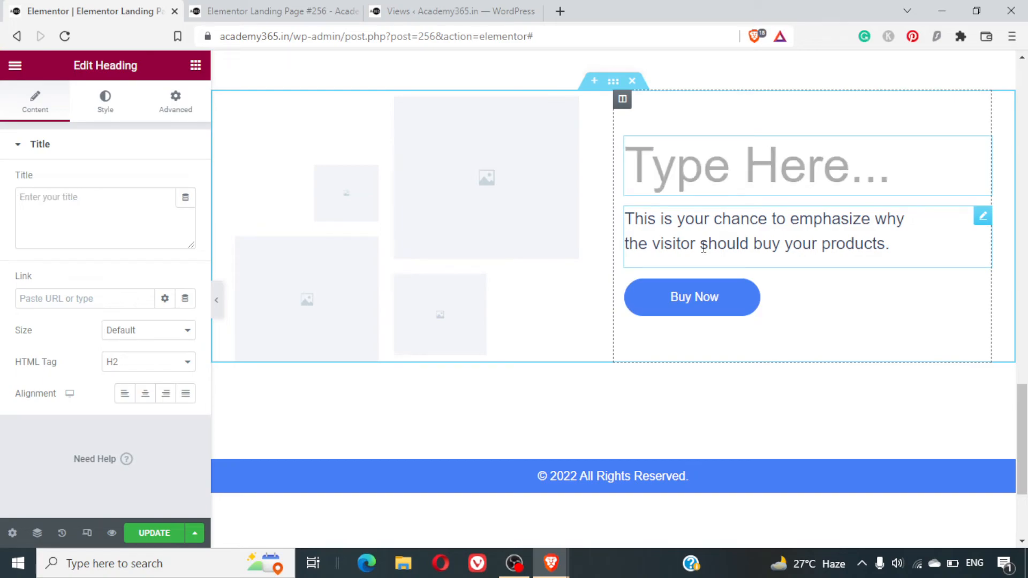
text(The only course you need )
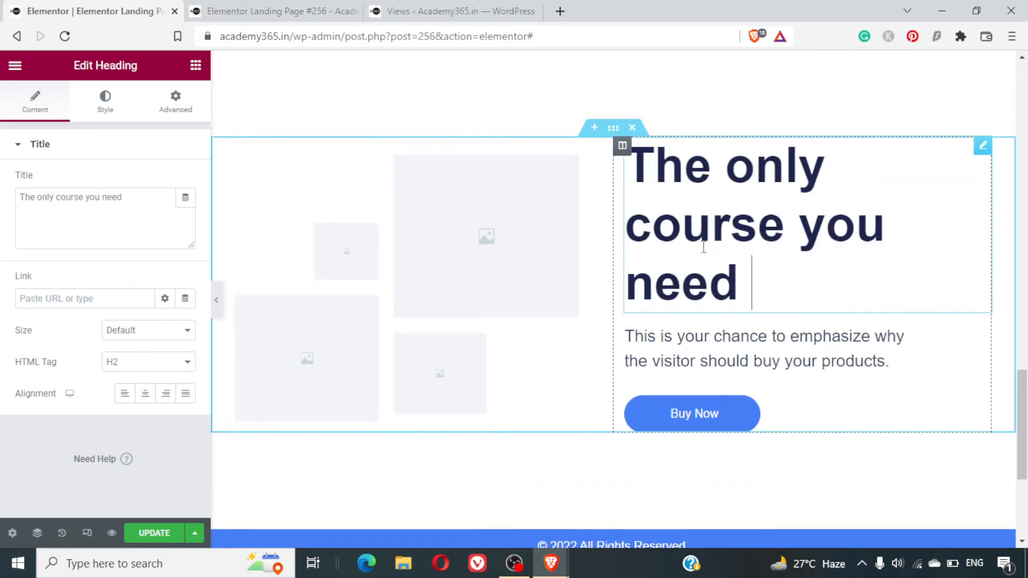
text(to Learn)
key(BackSpace)
key(BackSpace)
key(BackSpace)
key(BackSpace)
key(BackSpace)
text(learn SEO)
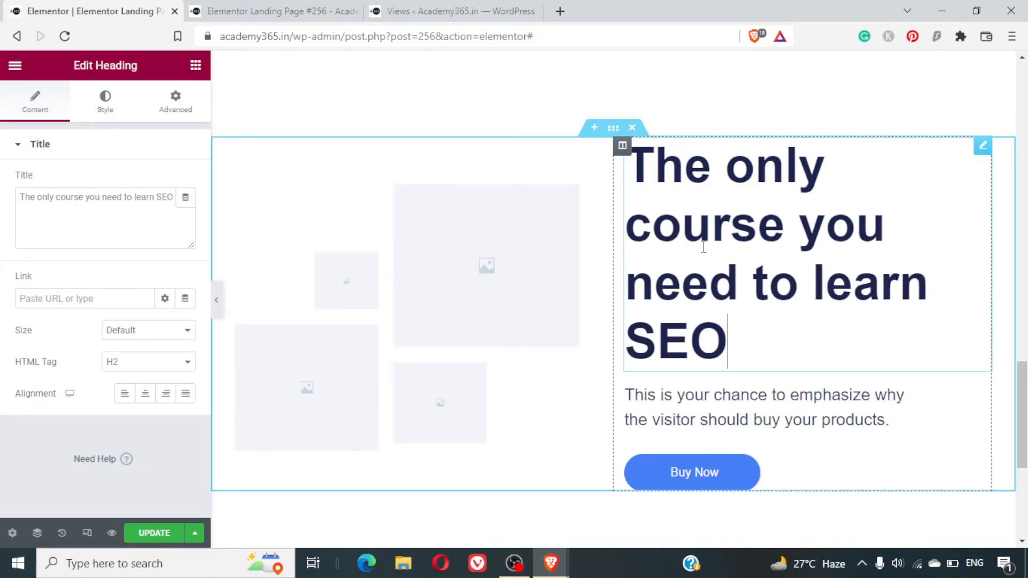
text(!)
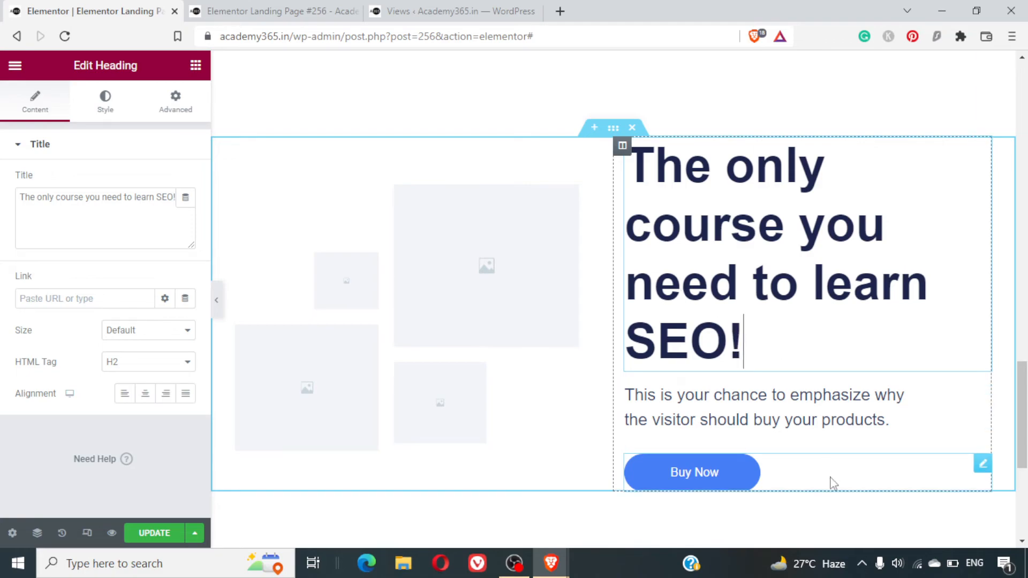
- Replace the paragraph under the closing section's heading with "Get started now, & be ahead of the Race!"
triple_click(851, 422)
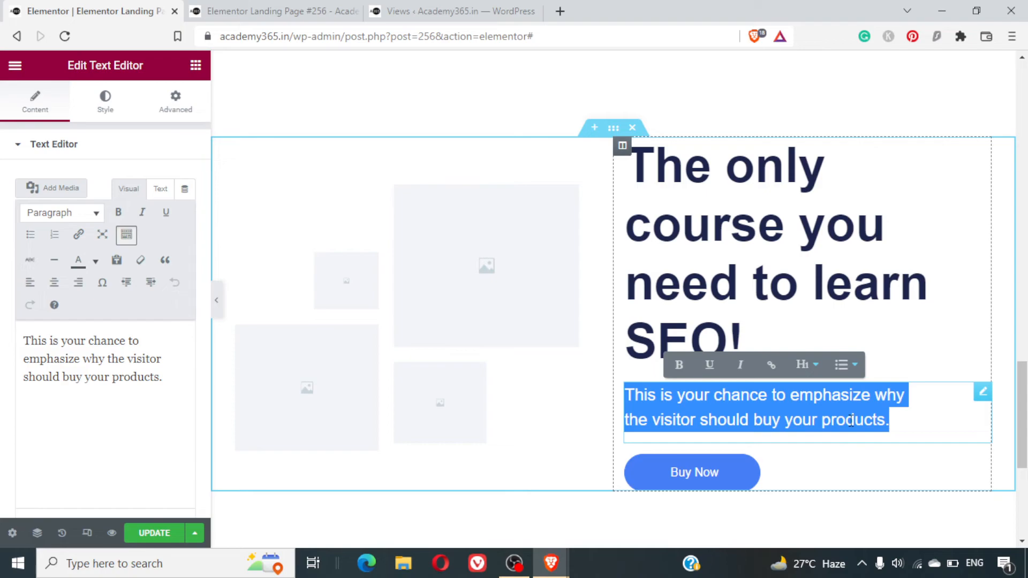
text(Get started now, &)
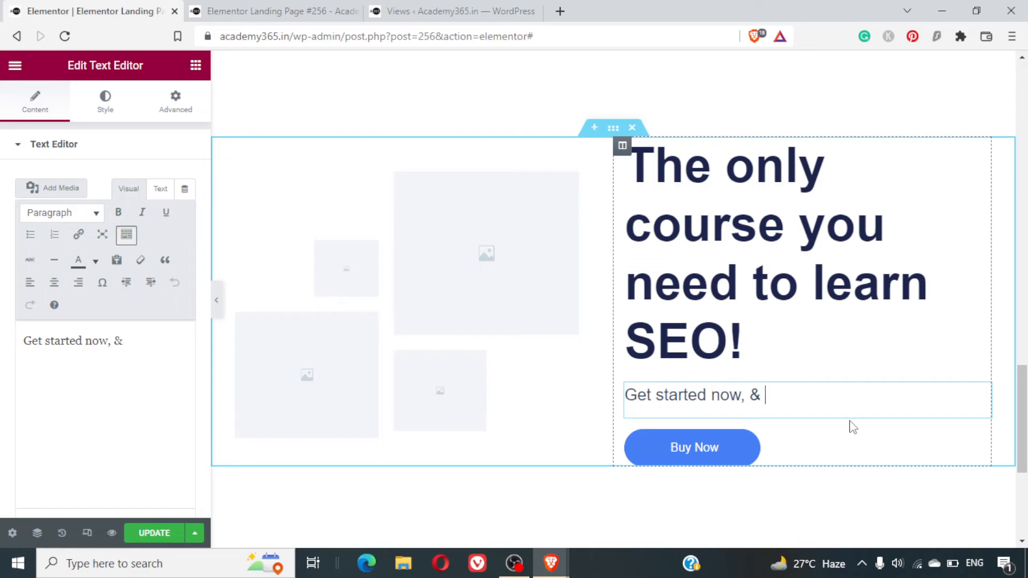
text( be ahead of t)
text(Race.)
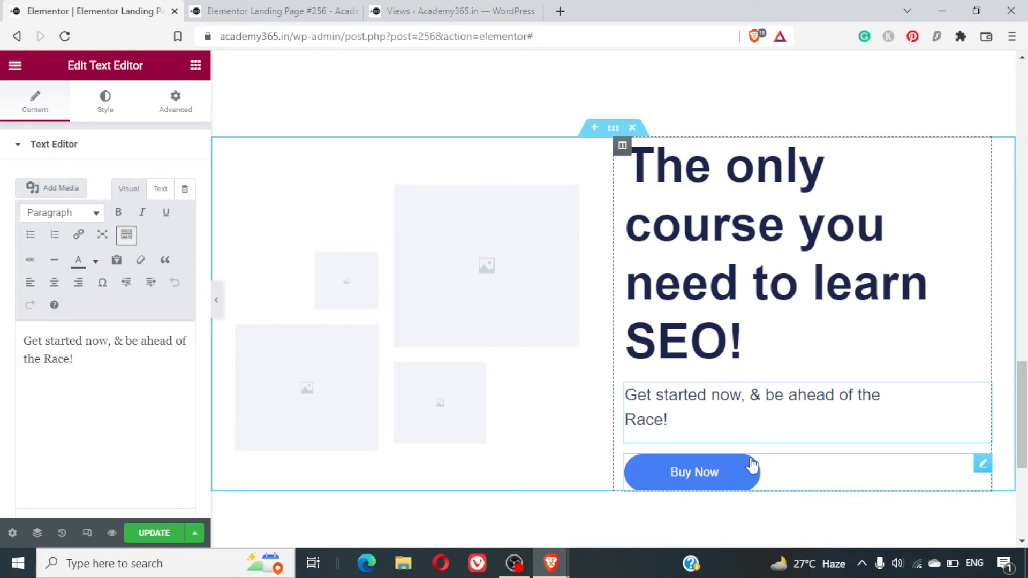
- Duplicate the hero section's "Get Started with SEO Course" button and move the copy above the Buy Now button in the closing section
scroll(791, 300, up, 20)
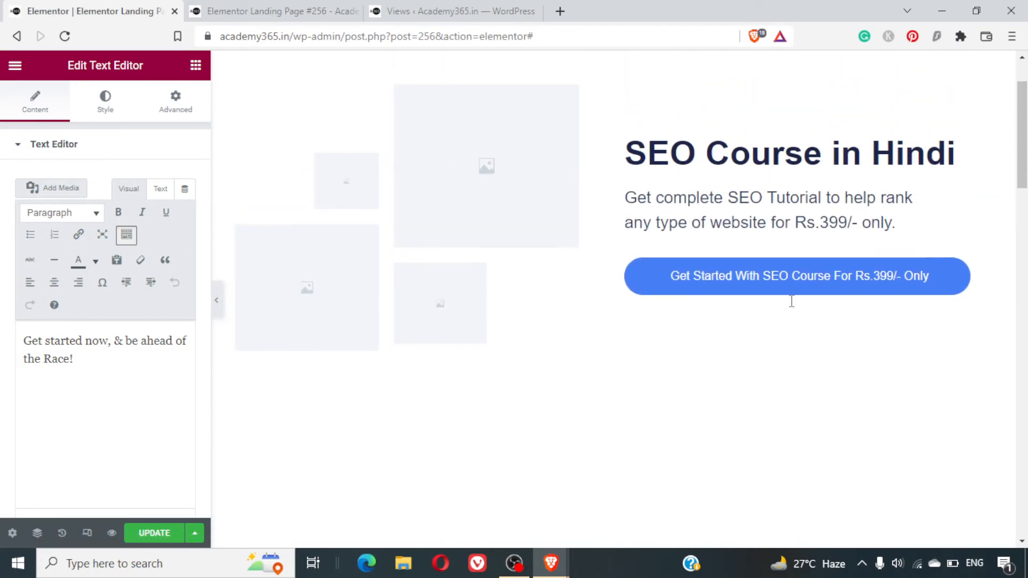
click(874, 276)
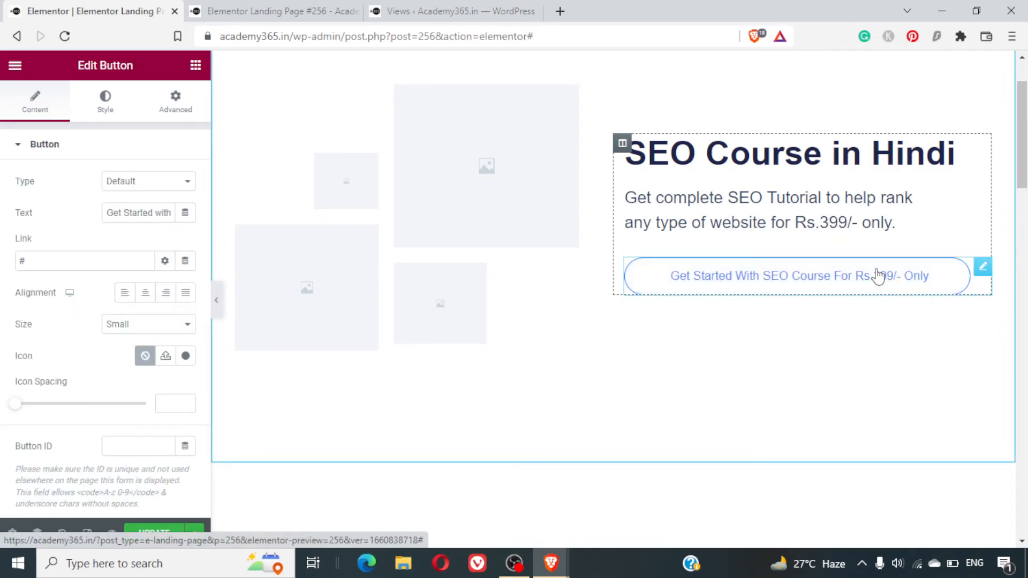
key(ctrl+d)
mouse_move(858, 301)
mouse_down()
mouse_move(827, 564)
mouse_move(810, 296)
mouse_move(856, 300)
mouse_up()
drag(981, 291, 771, 339)
scroll(819, 519, down, 15)
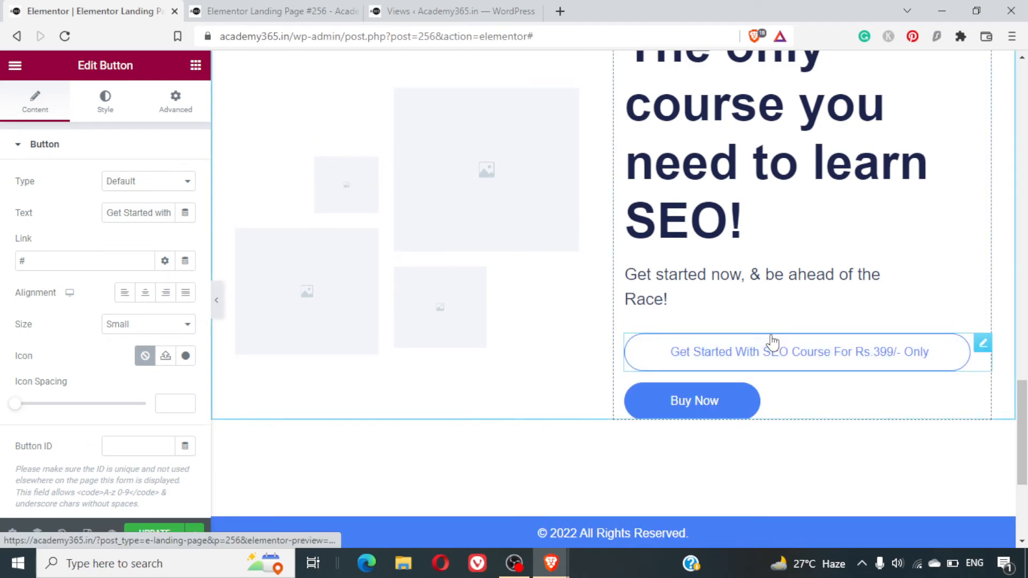
- Delete the Buy Now button from the closing section and set the remaining button's background color to green #1E9A0A
click(832, 406)
key(Delete)
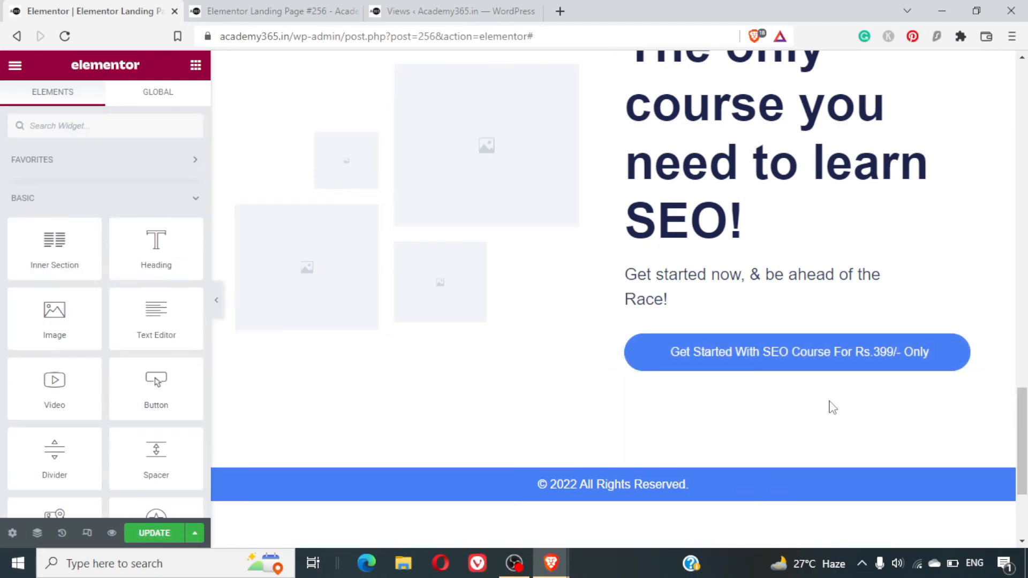
click(764, 370)
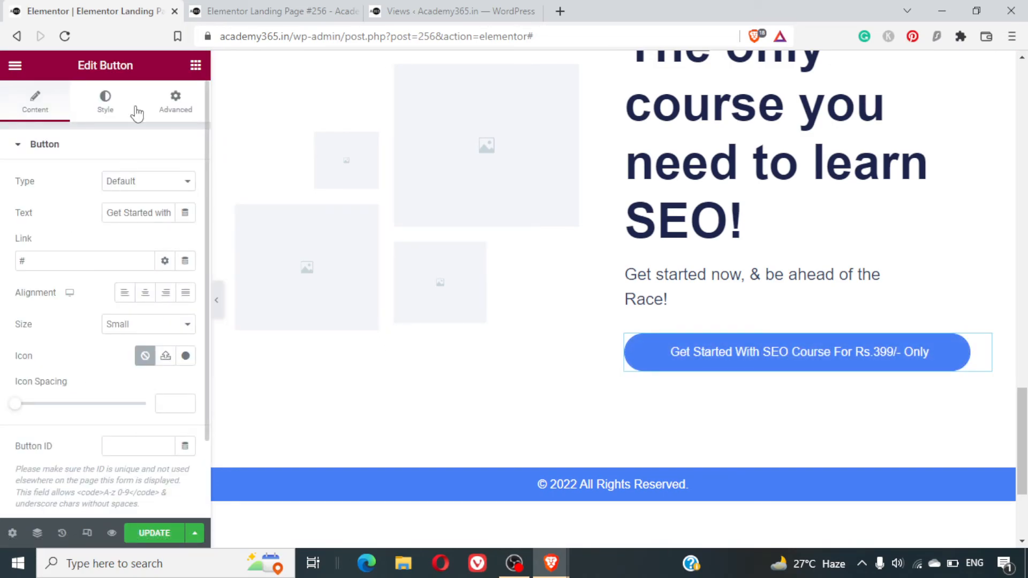
click(105, 109)
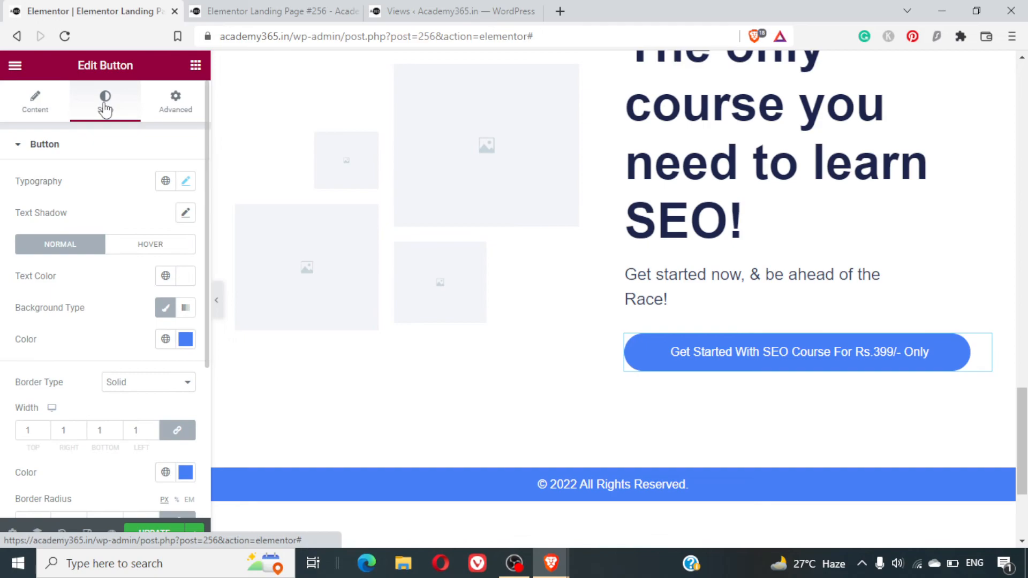
click(183, 343)
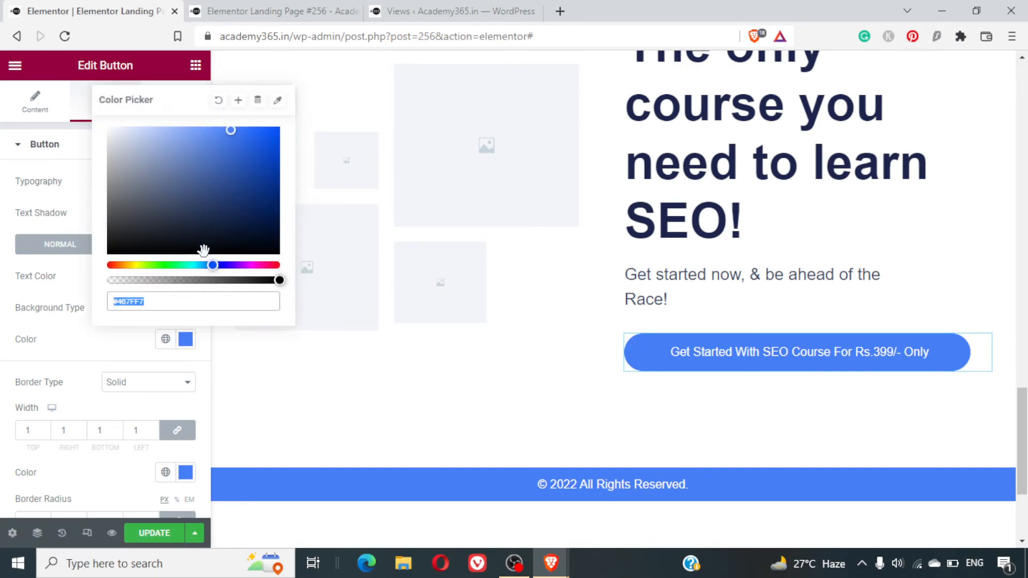
drag(174, 265, 160, 266)
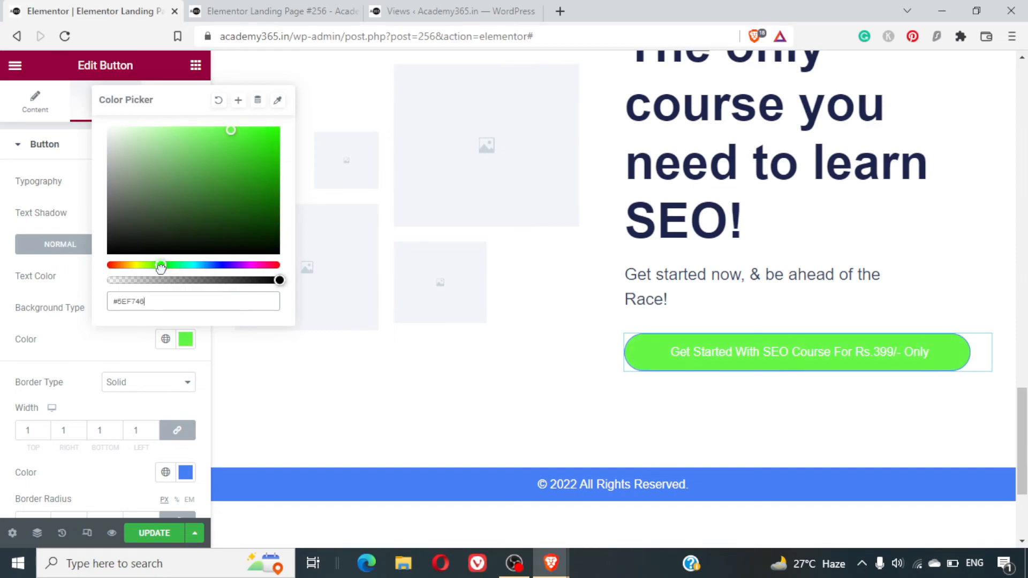
drag(231, 130, 267, 178)
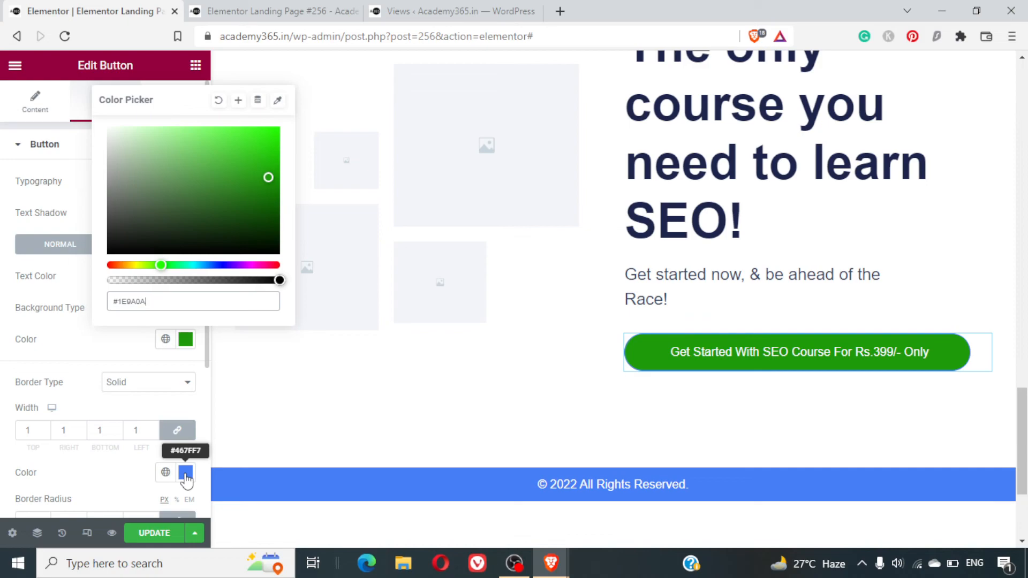
click(111, 361)
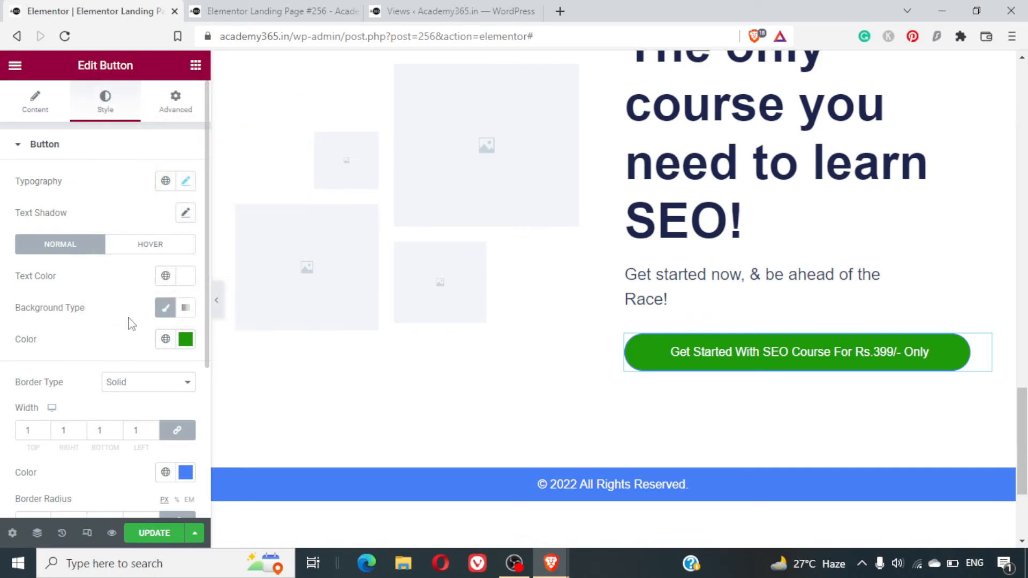
- Copy the closing button's background color code and update the landing page
scroll(124, 361, down, 3)
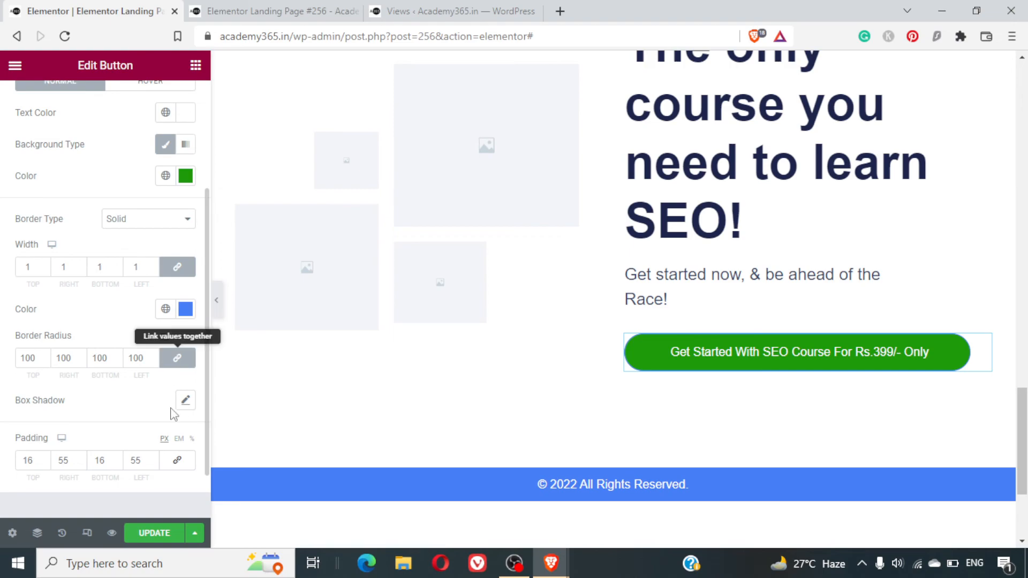
scroll(179, 327, up, 3)
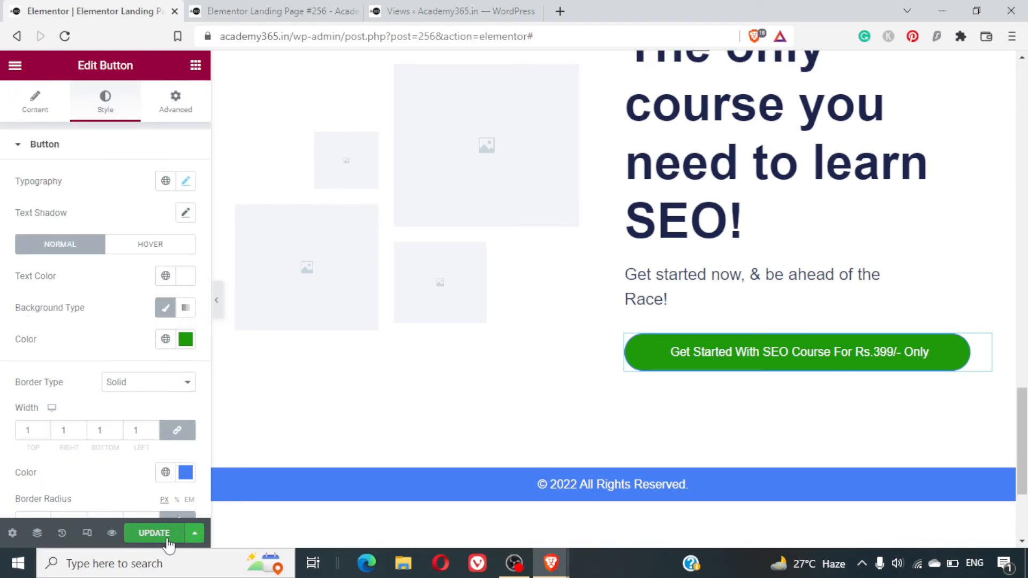
click(186, 342)
key(ctrl+c)
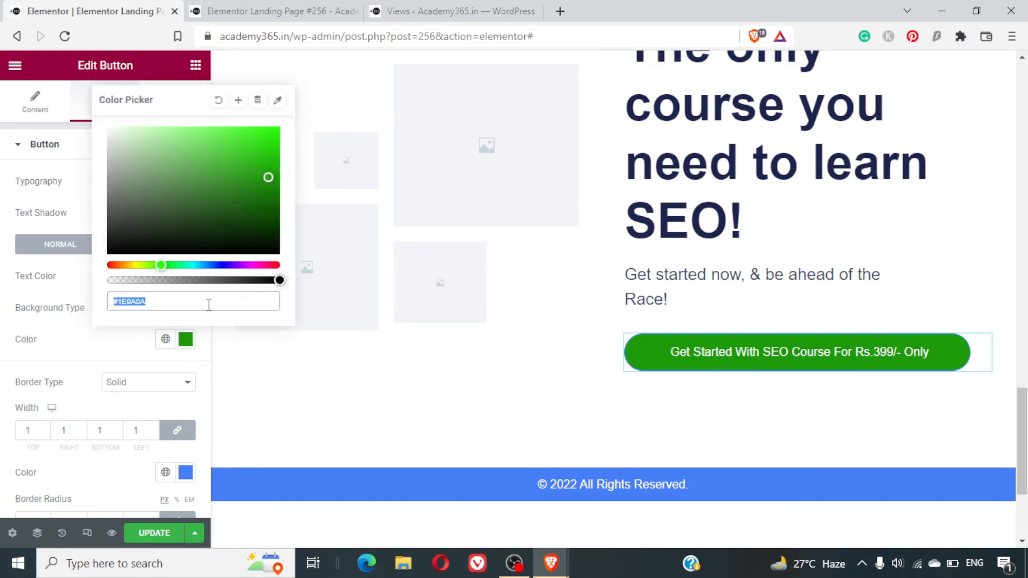
click(172, 531)
- Apply the copied color #1E9A0A to the hero button's background and update the landing page
scroll(685, 306, up, 20)
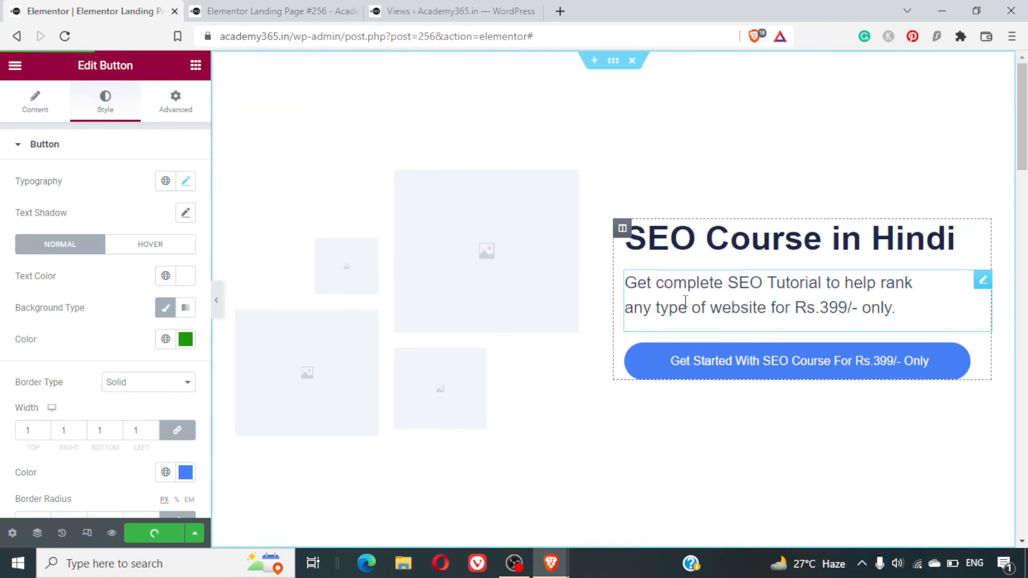
click(983, 352)
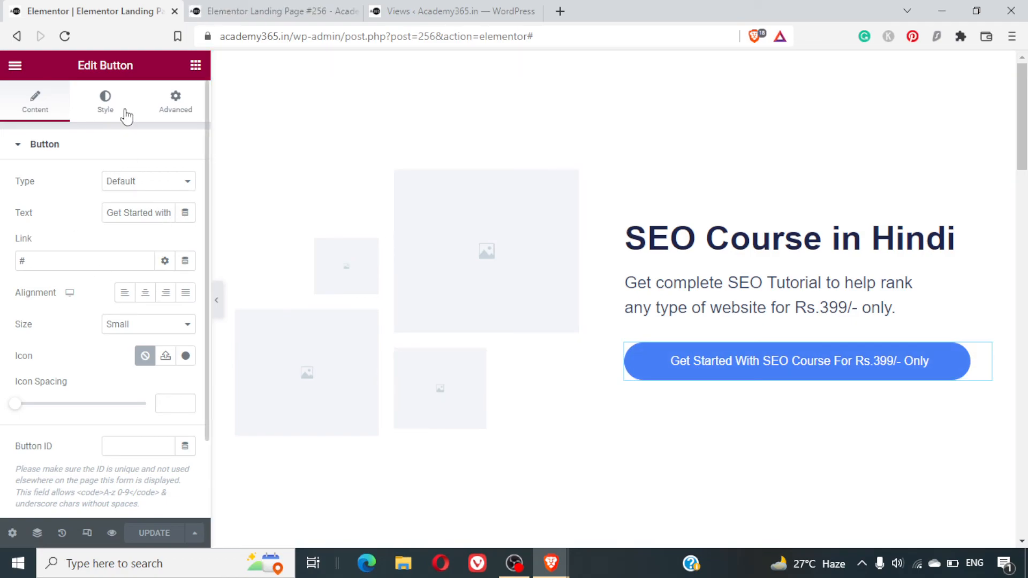
click(103, 102)
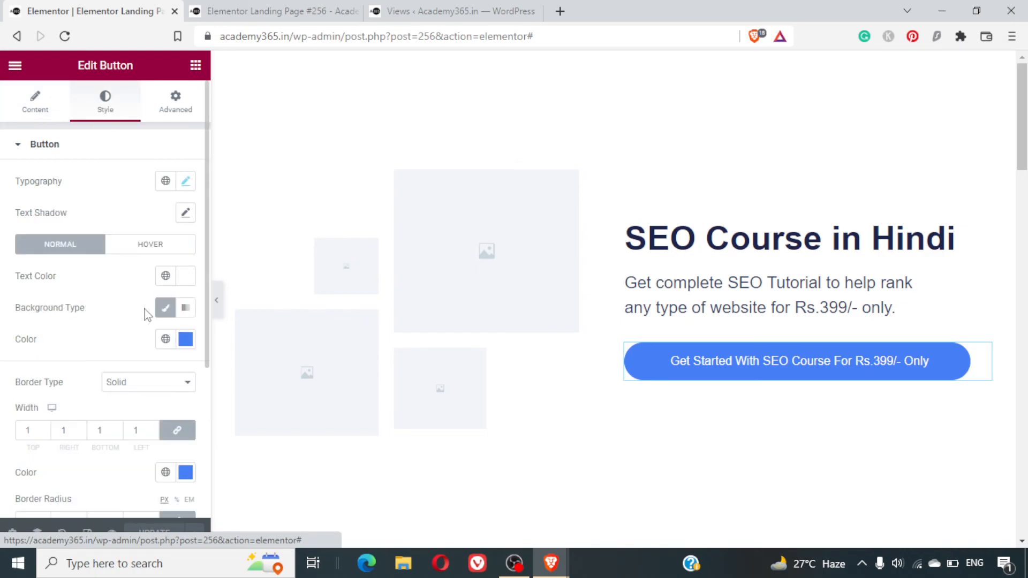
click(182, 345)
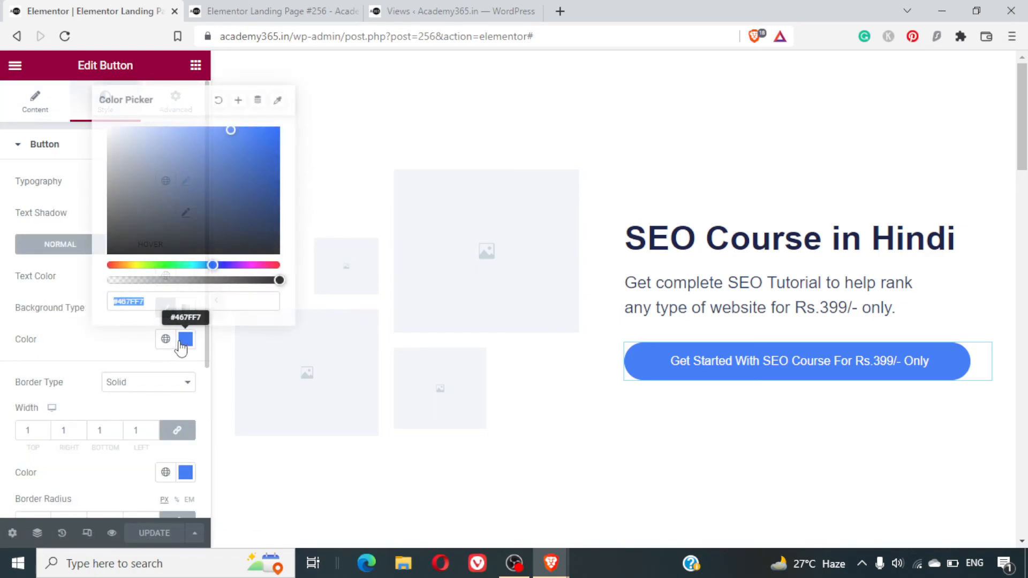
key(ctrl+v)
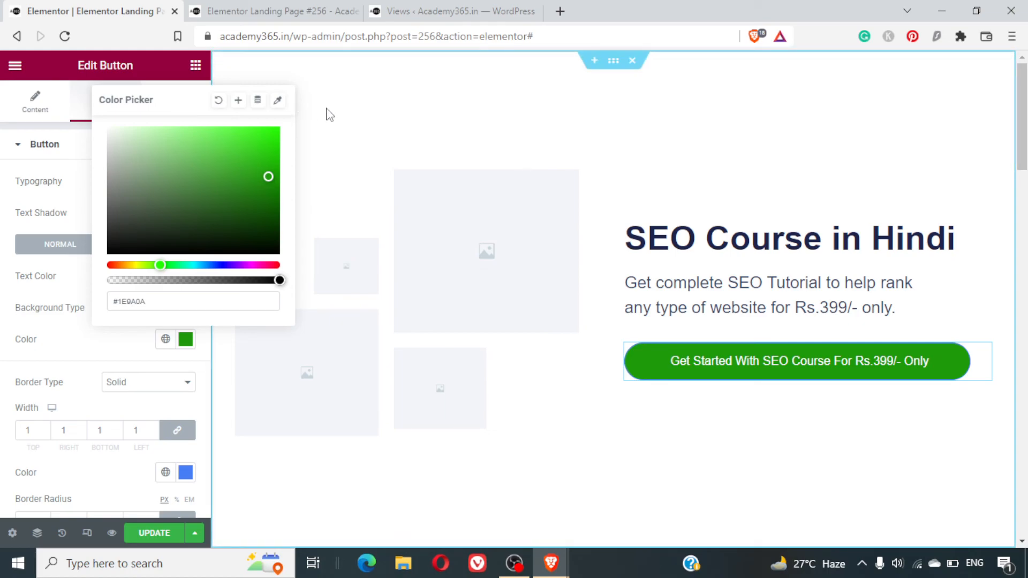
click(154, 533)
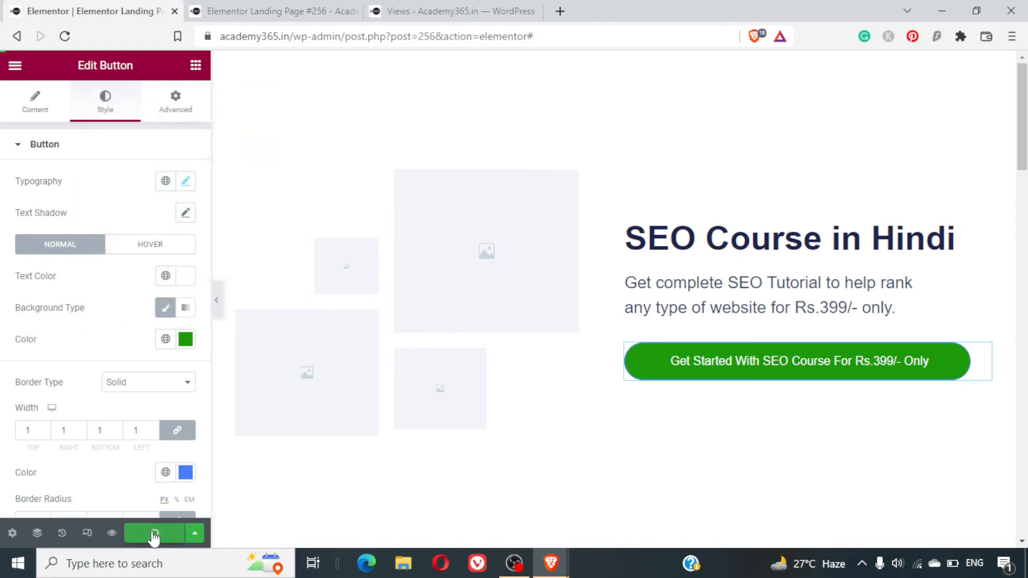
- Switch to the landing page preview and load academy365.in/elementor-landing-page-256/ without the preview parameters
click(280, 10)
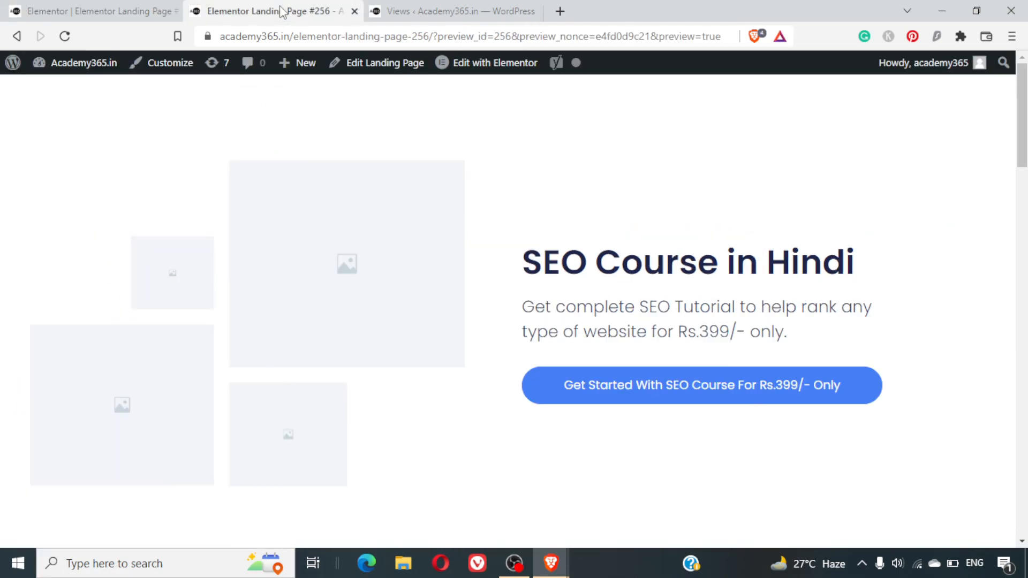
click(109, 8)
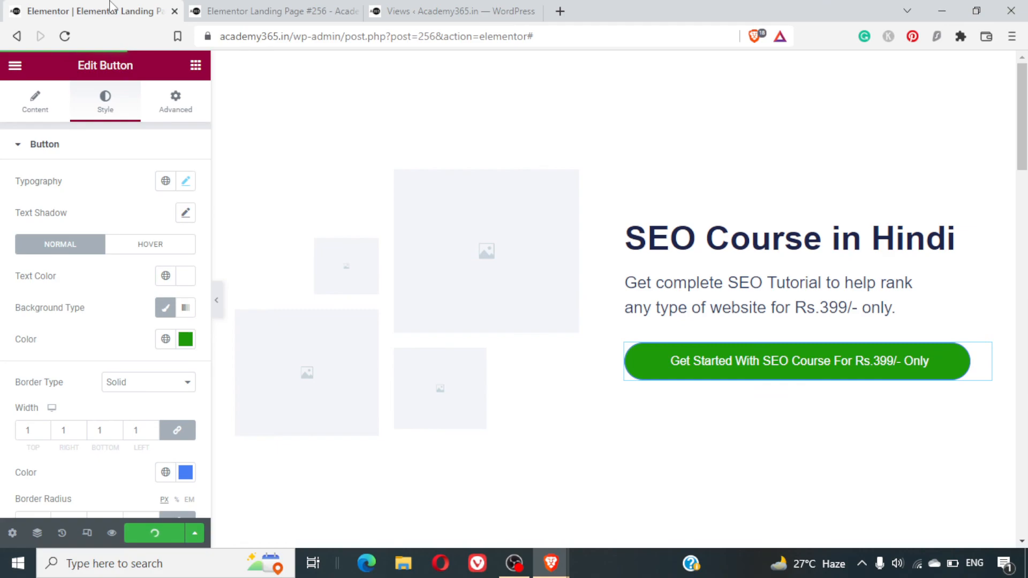
click(286, 7)
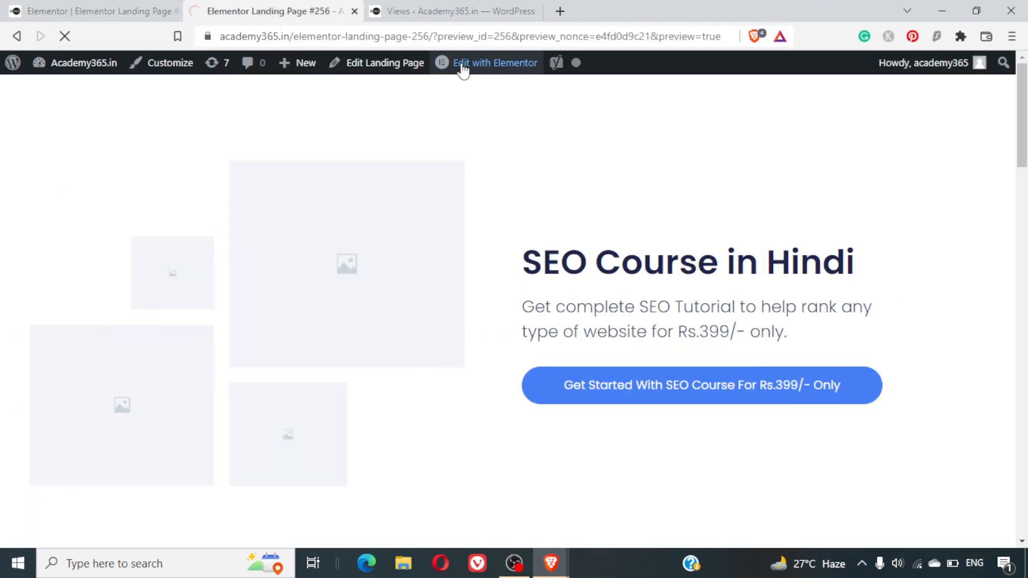
click(438, 44)
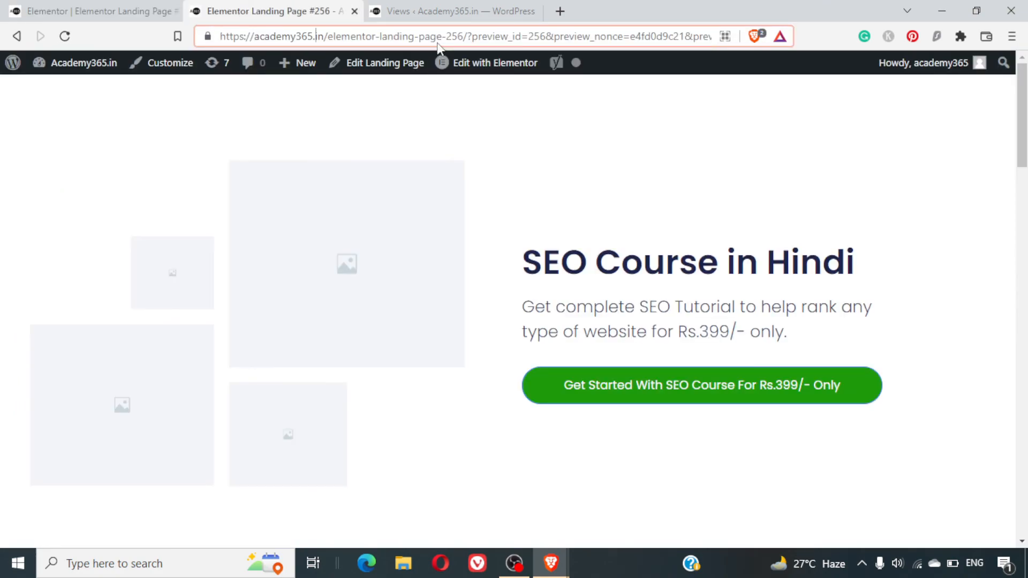
key(shift+End)
key(BackSpace)
key(BackSpace)
key(Return)
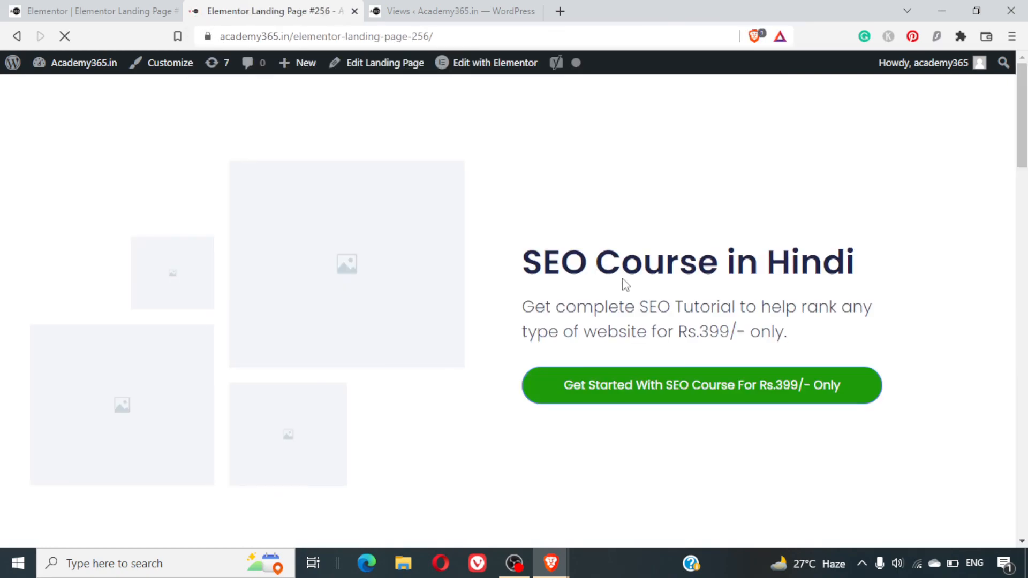
- Review the published landing page from the hero section through the testimonials to the footer
scroll(637, 294, down, 10)
scroll(638, 294, up, 8)
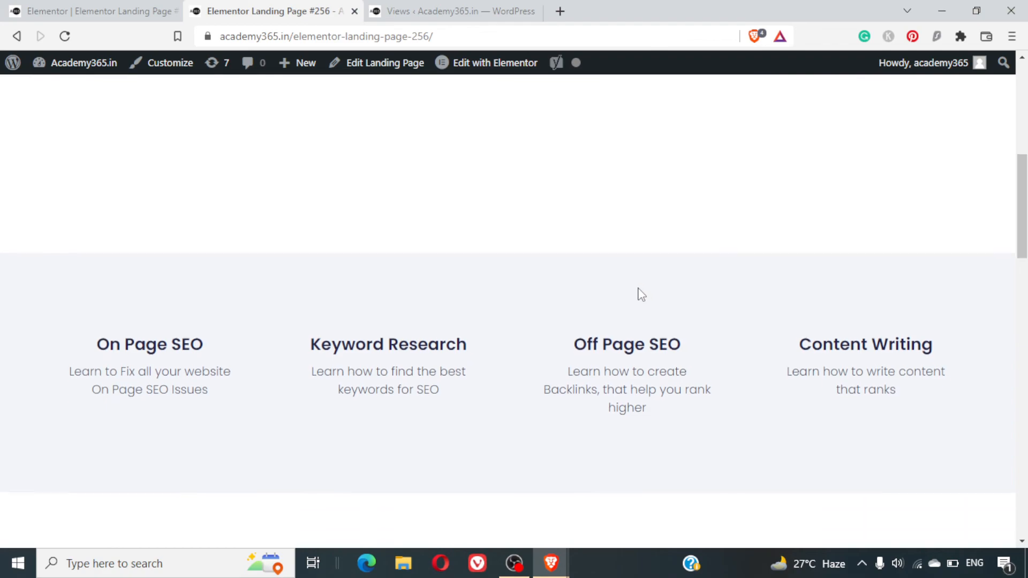
scroll(637, 294, up, 5)
scroll(638, 294, down, 3)
scroll(641, 295, down, 10)
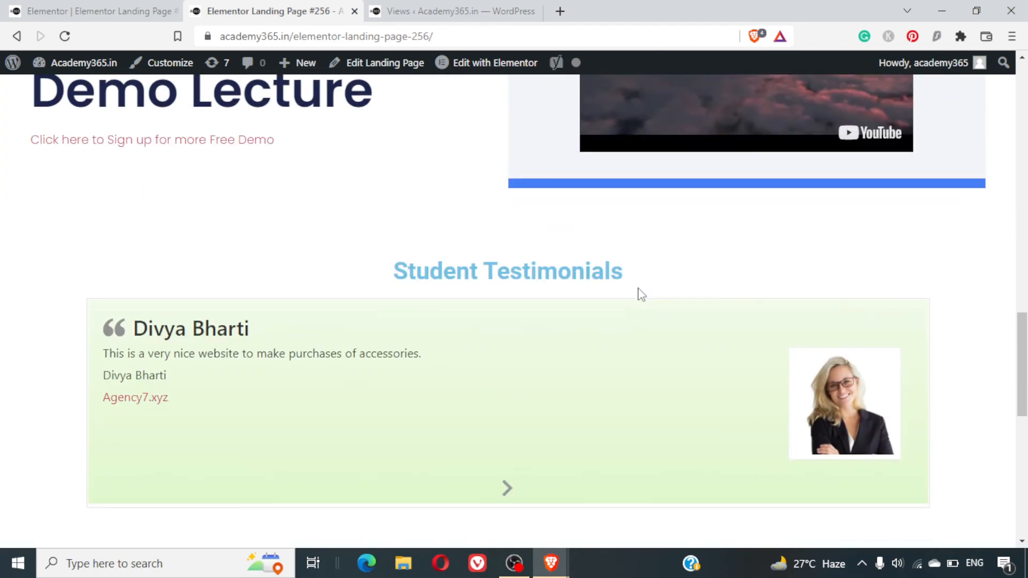
scroll(642, 295, down, 8)
scroll(640, 289, down, 3)
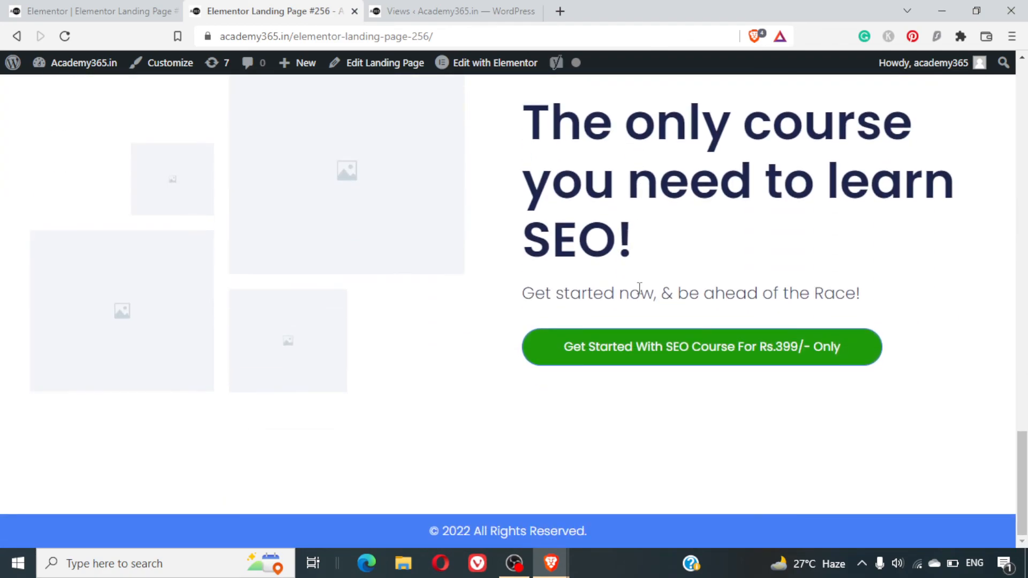
scroll(639, 288, up, 20)
- Inspect the published landing page with the developer tools in the mobile device view
right_click(649, 192)
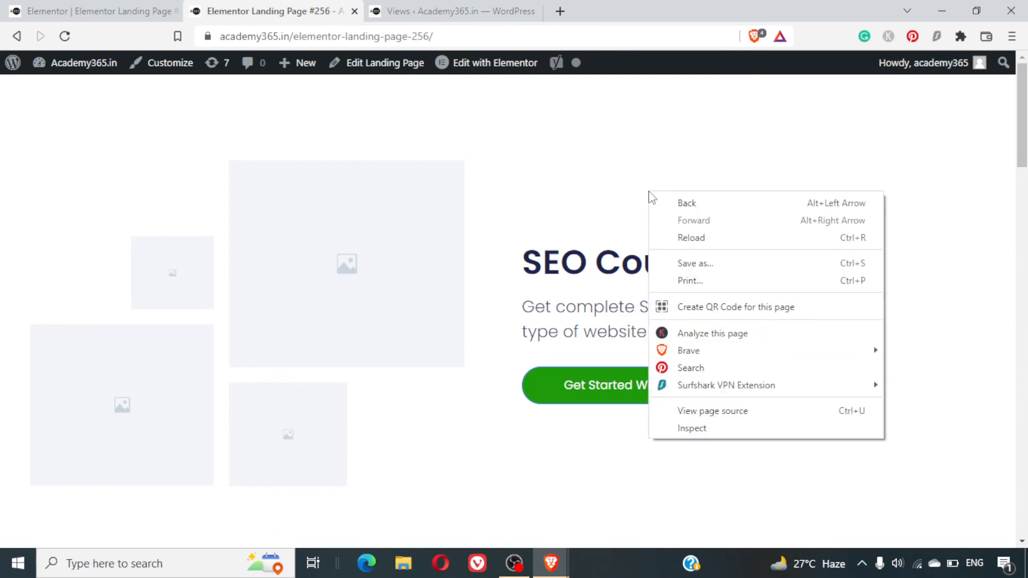
click(693, 421)
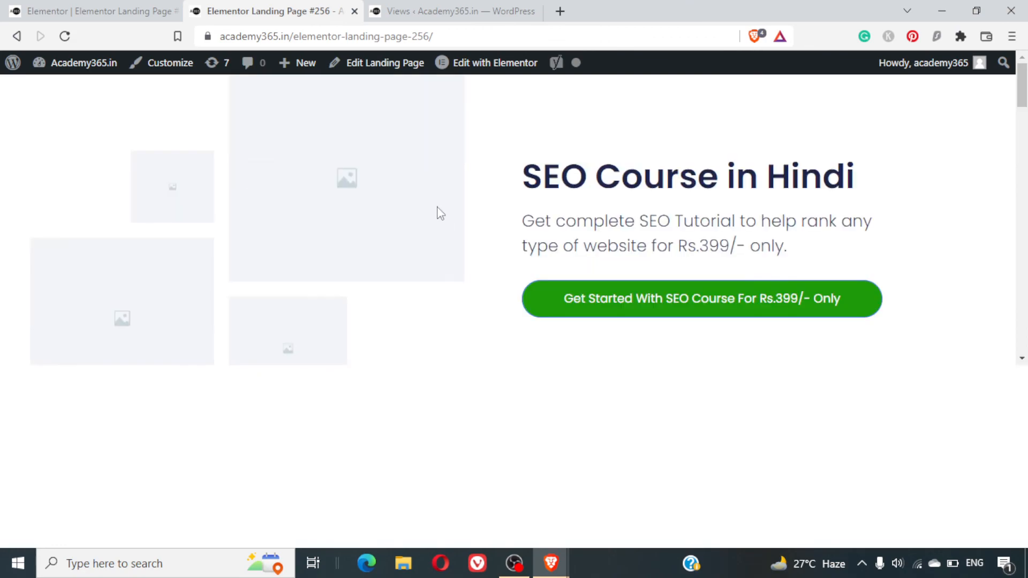
click(33, 377)
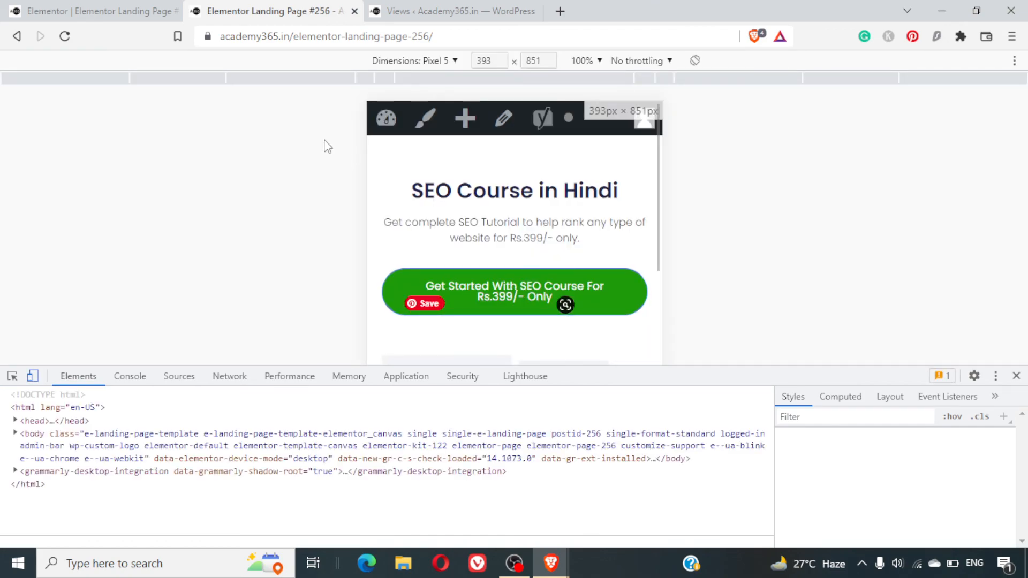
- Check the mobile layout down to the closing section, advance the testimonials slideshow, and close the developer tools
scroll(550, 242, down, 2)
scroll(549, 242, up, 1)
scroll(550, 242, down, 5)
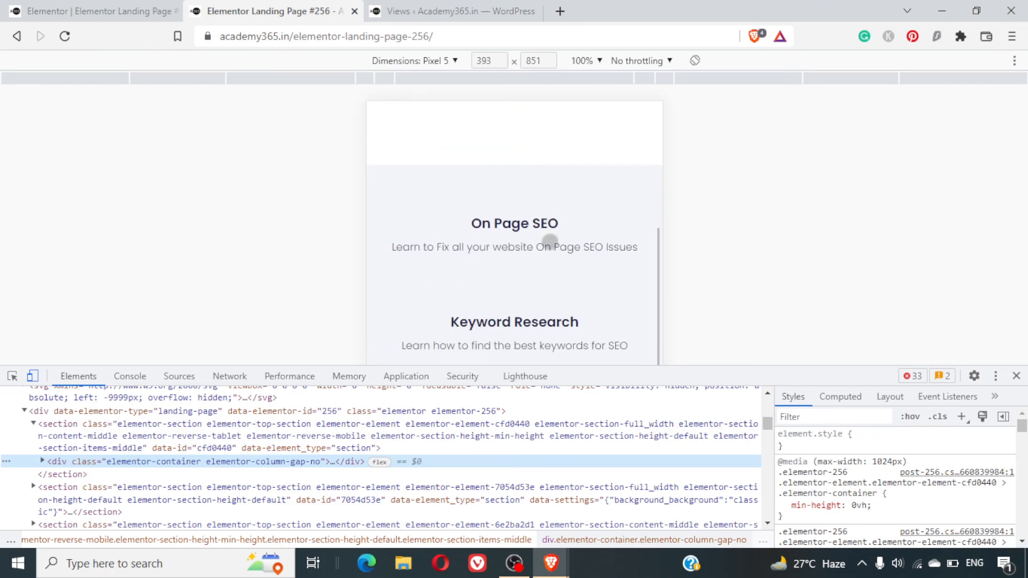
scroll(550, 242, down, 10)
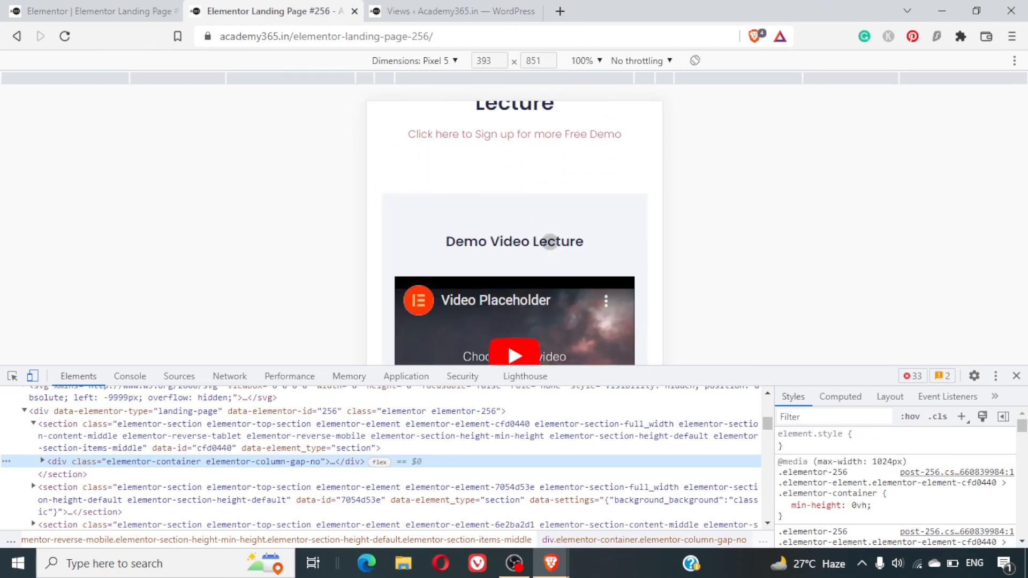
scroll(550, 242, down, 6)
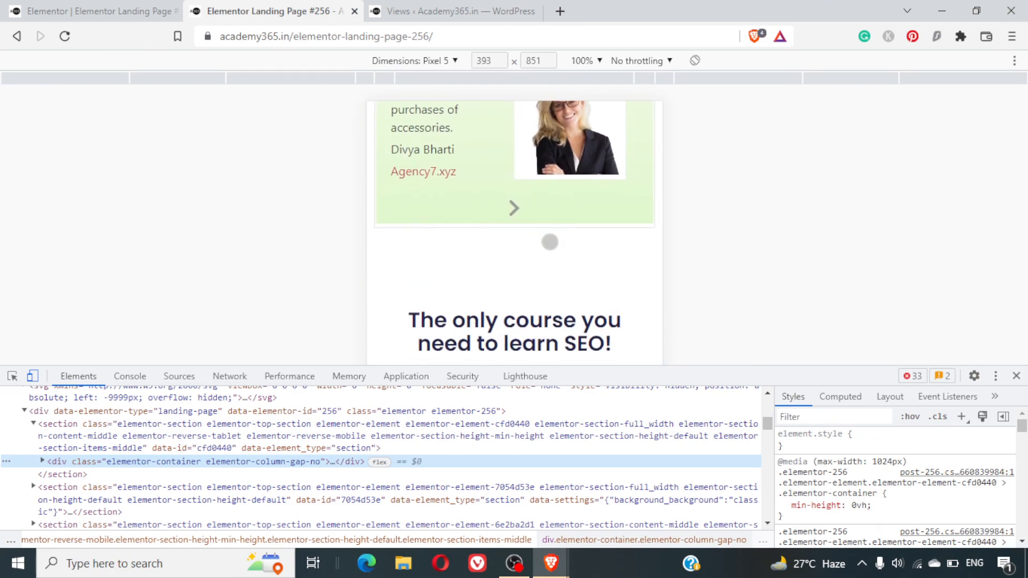
click(513, 207)
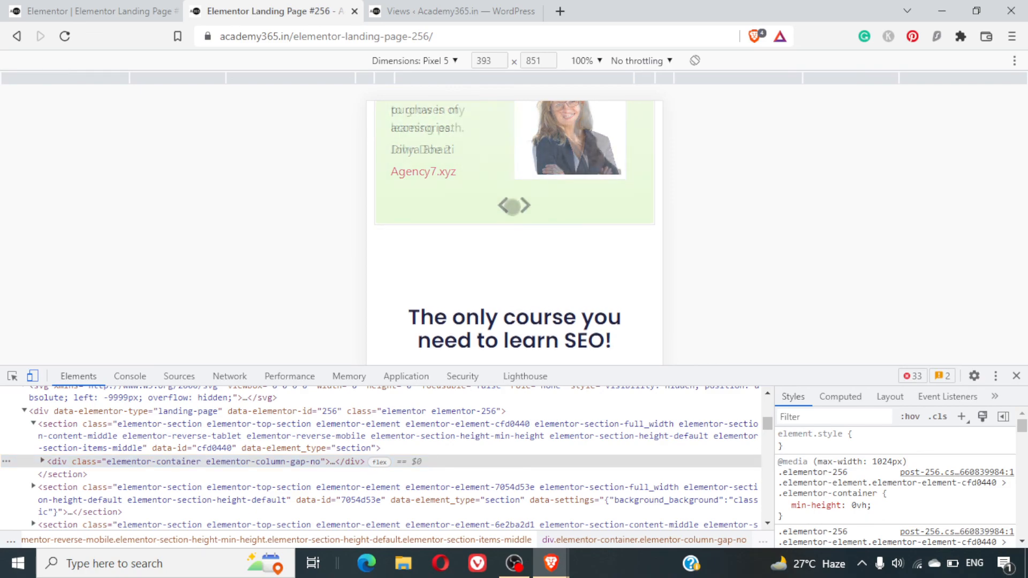
click(522, 209)
scroll(573, 229, down, 2)
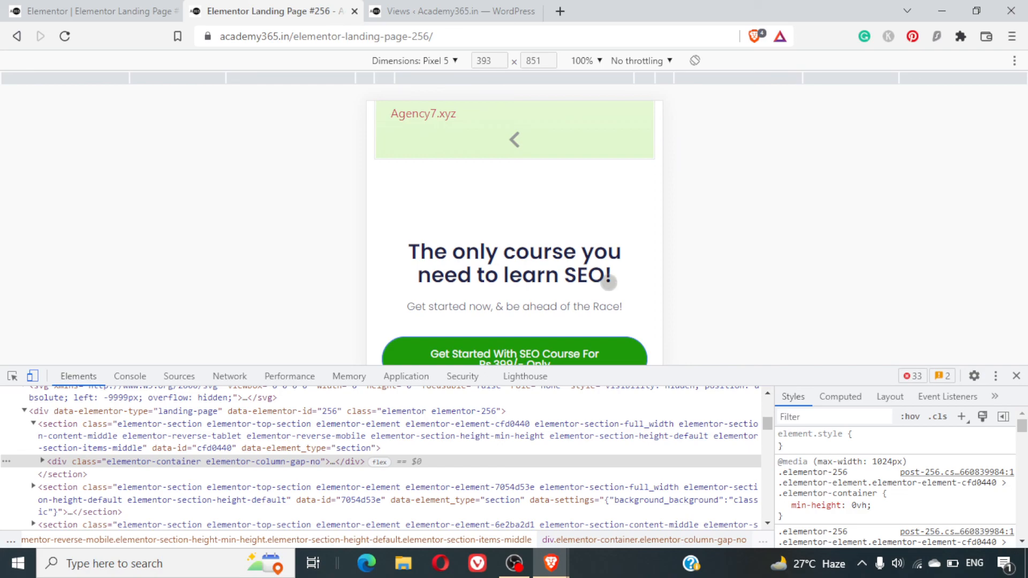
scroll(609, 283, up, 15)
scroll(609, 283, down, 15)
click(1017, 376)
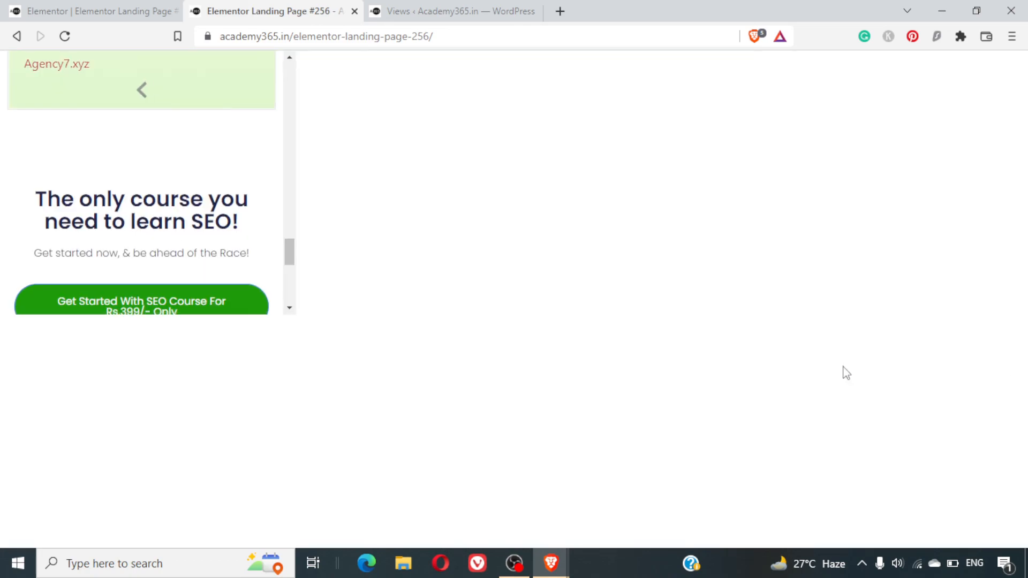